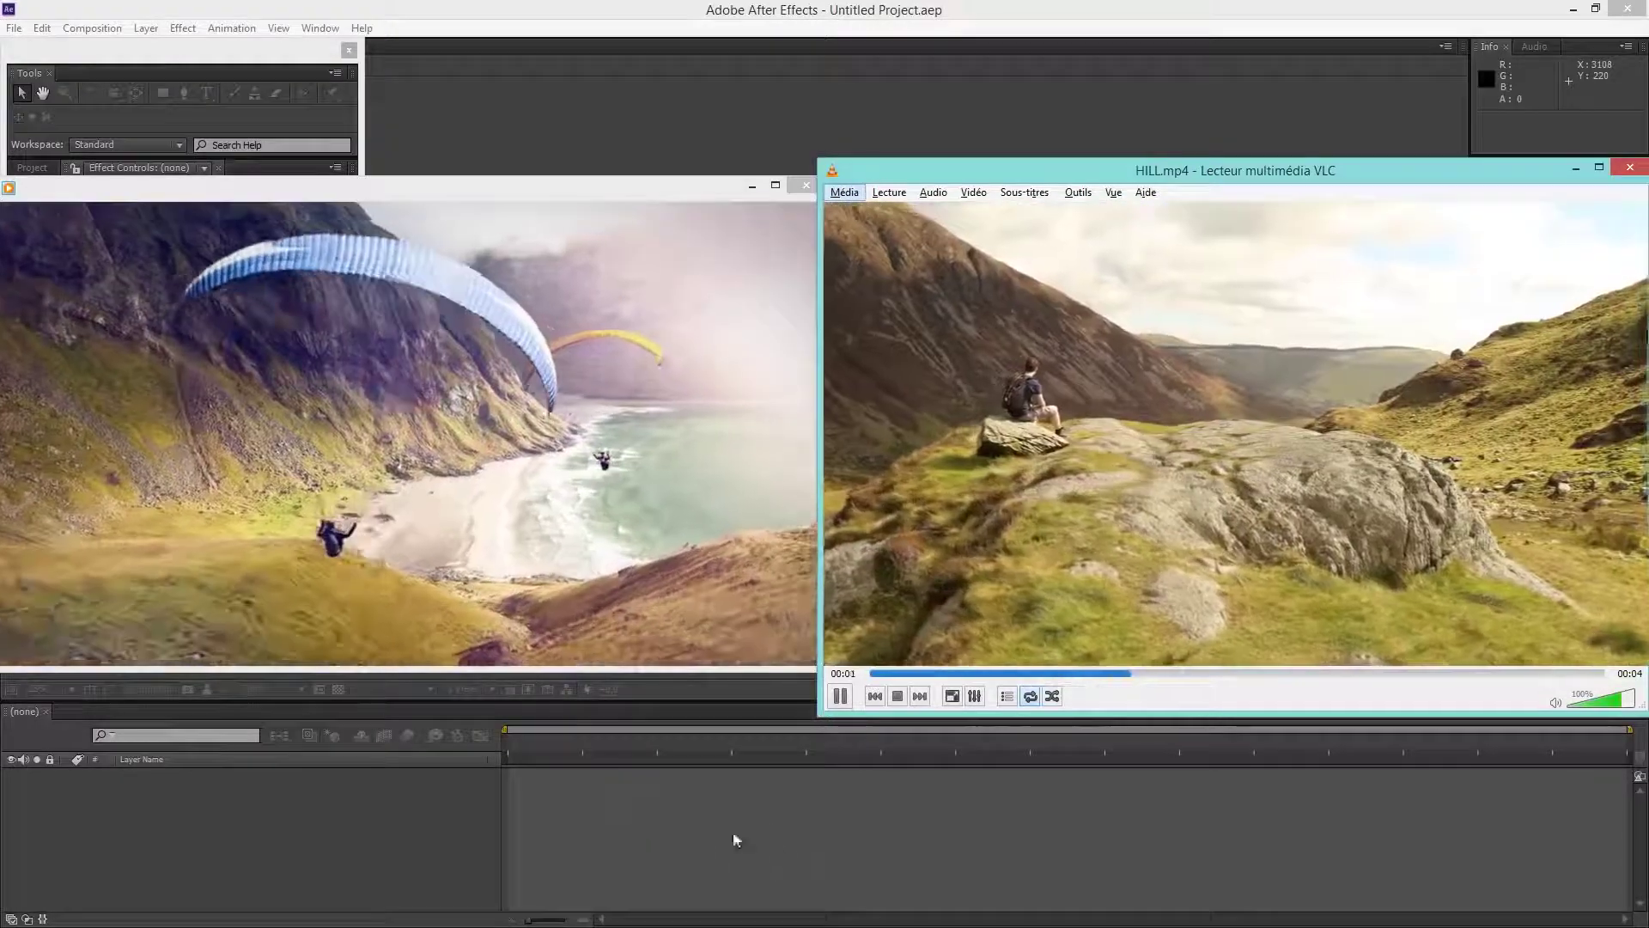
# Look through the VoluMax - 3D Photo Animator item page on VideoHive in the browser
pyautogui.click(794, 910)
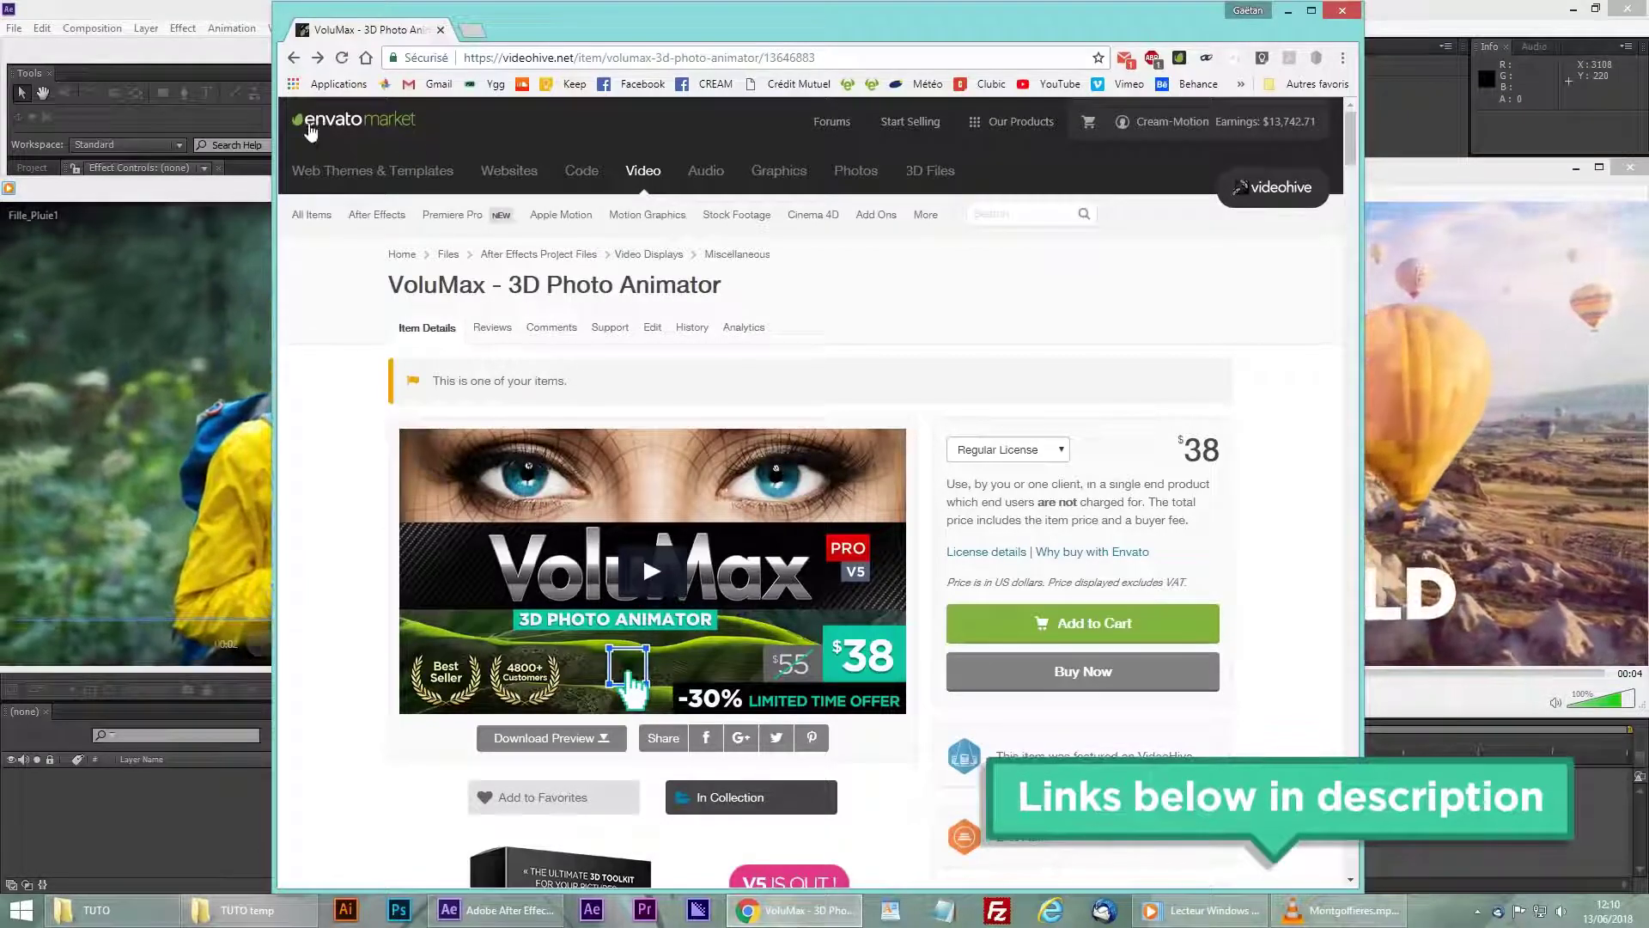
pyautogui.scroll(-20, 664, 157)
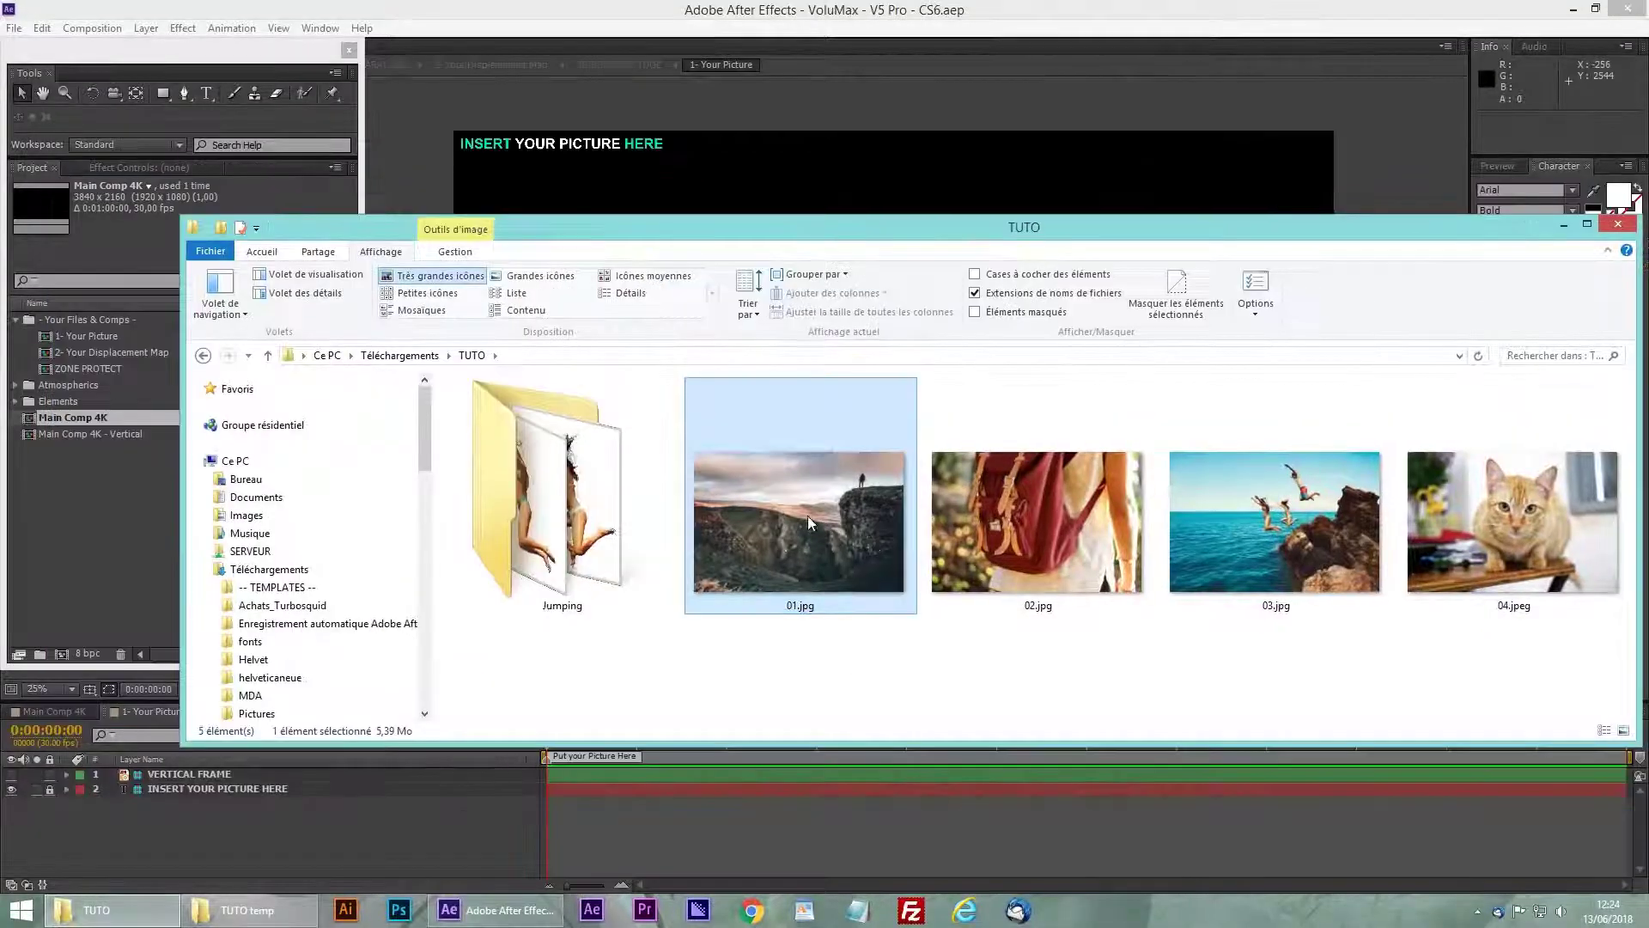
# Import 01.jpg from the TUTO folder, add it as the lowest layer of the 1- Your Picture composition, scaled to 75%
pyautogui.moveTo(808, 515); pyautogui.dragTo(129, 321)
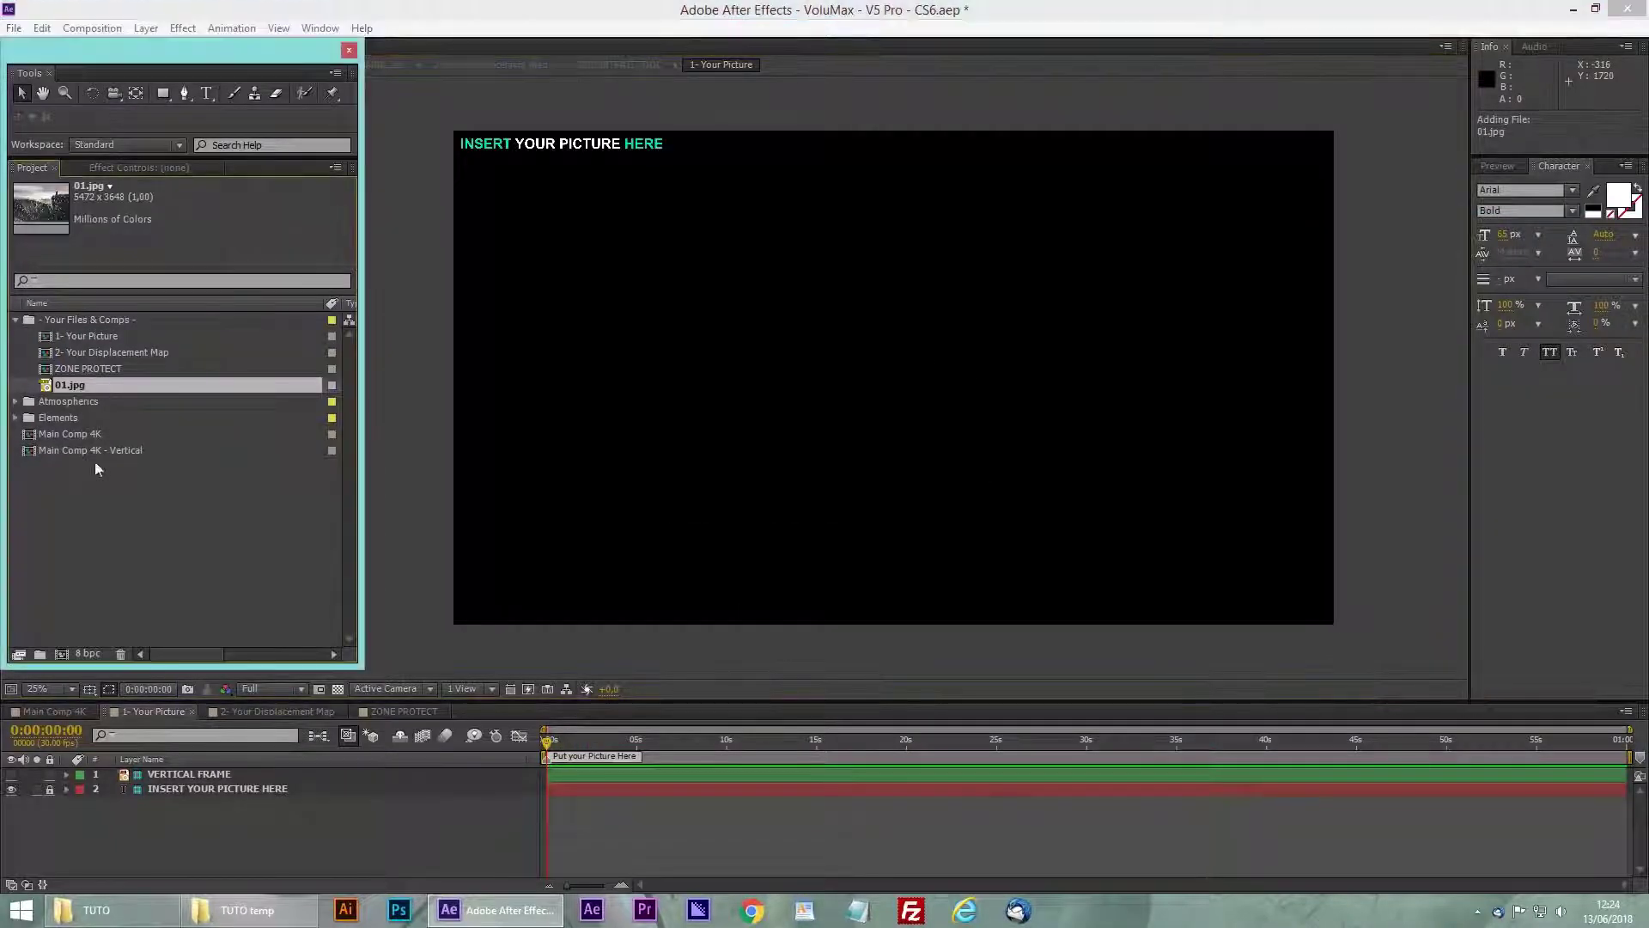
pyautogui.moveTo(94, 461); pyautogui.dragTo(192, 821)
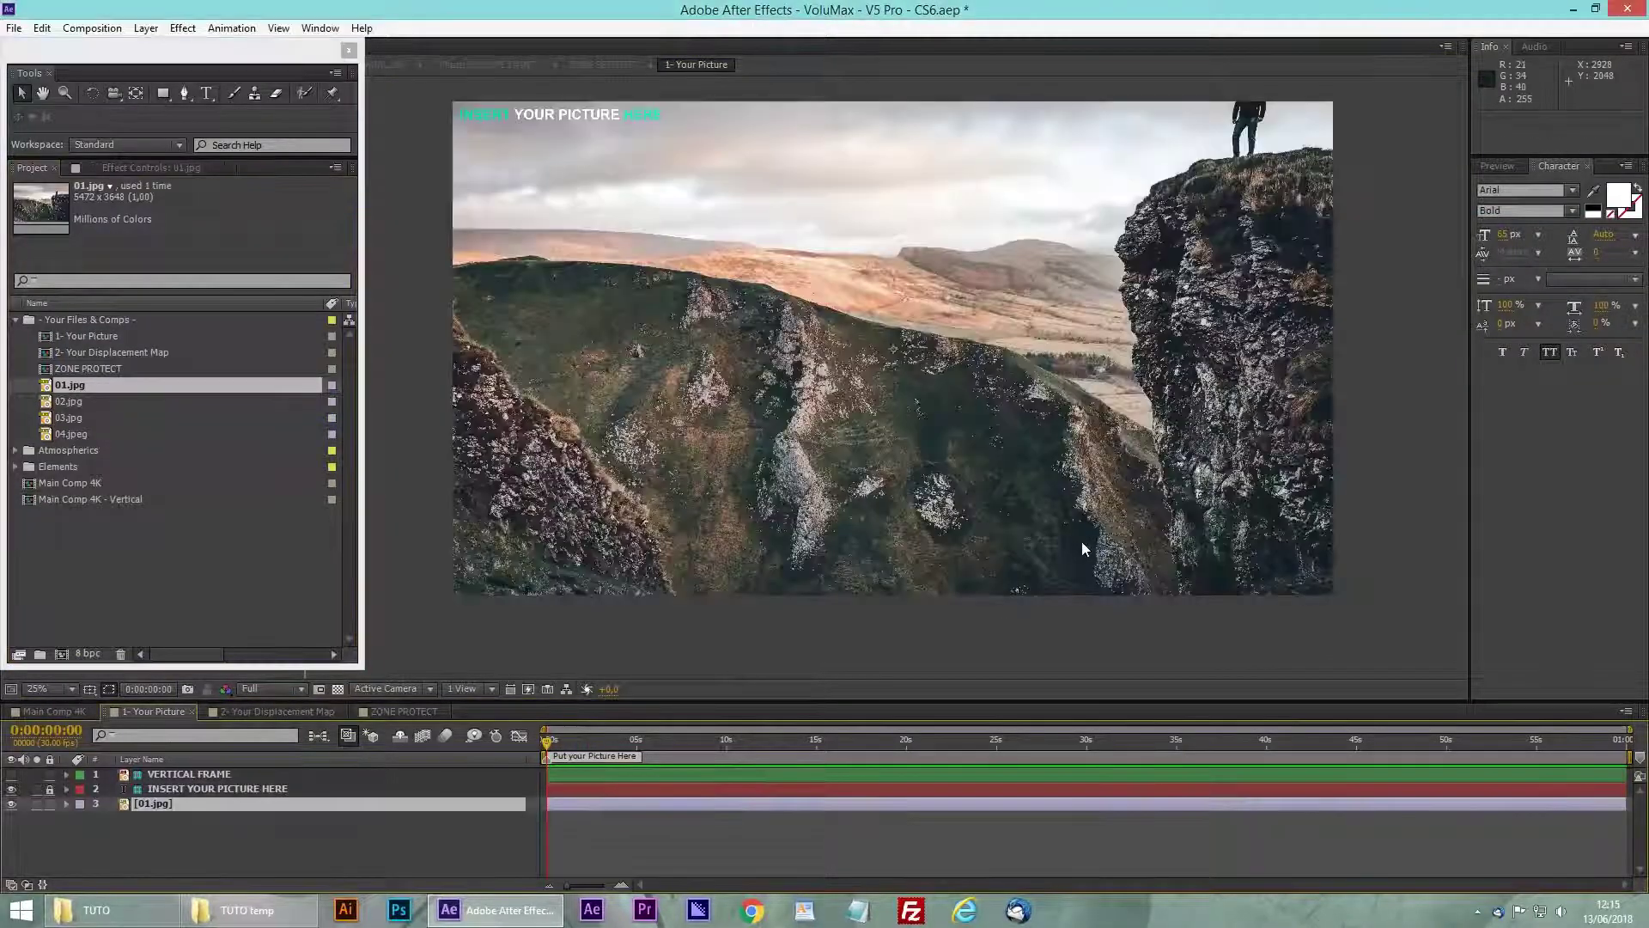
pyautogui.scroll(-1, 960, 464)
pyautogui.moveTo(1105, 560); pyautogui.dragTo(1034, 512)
pyautogui.scroll(1, 1037, 512)
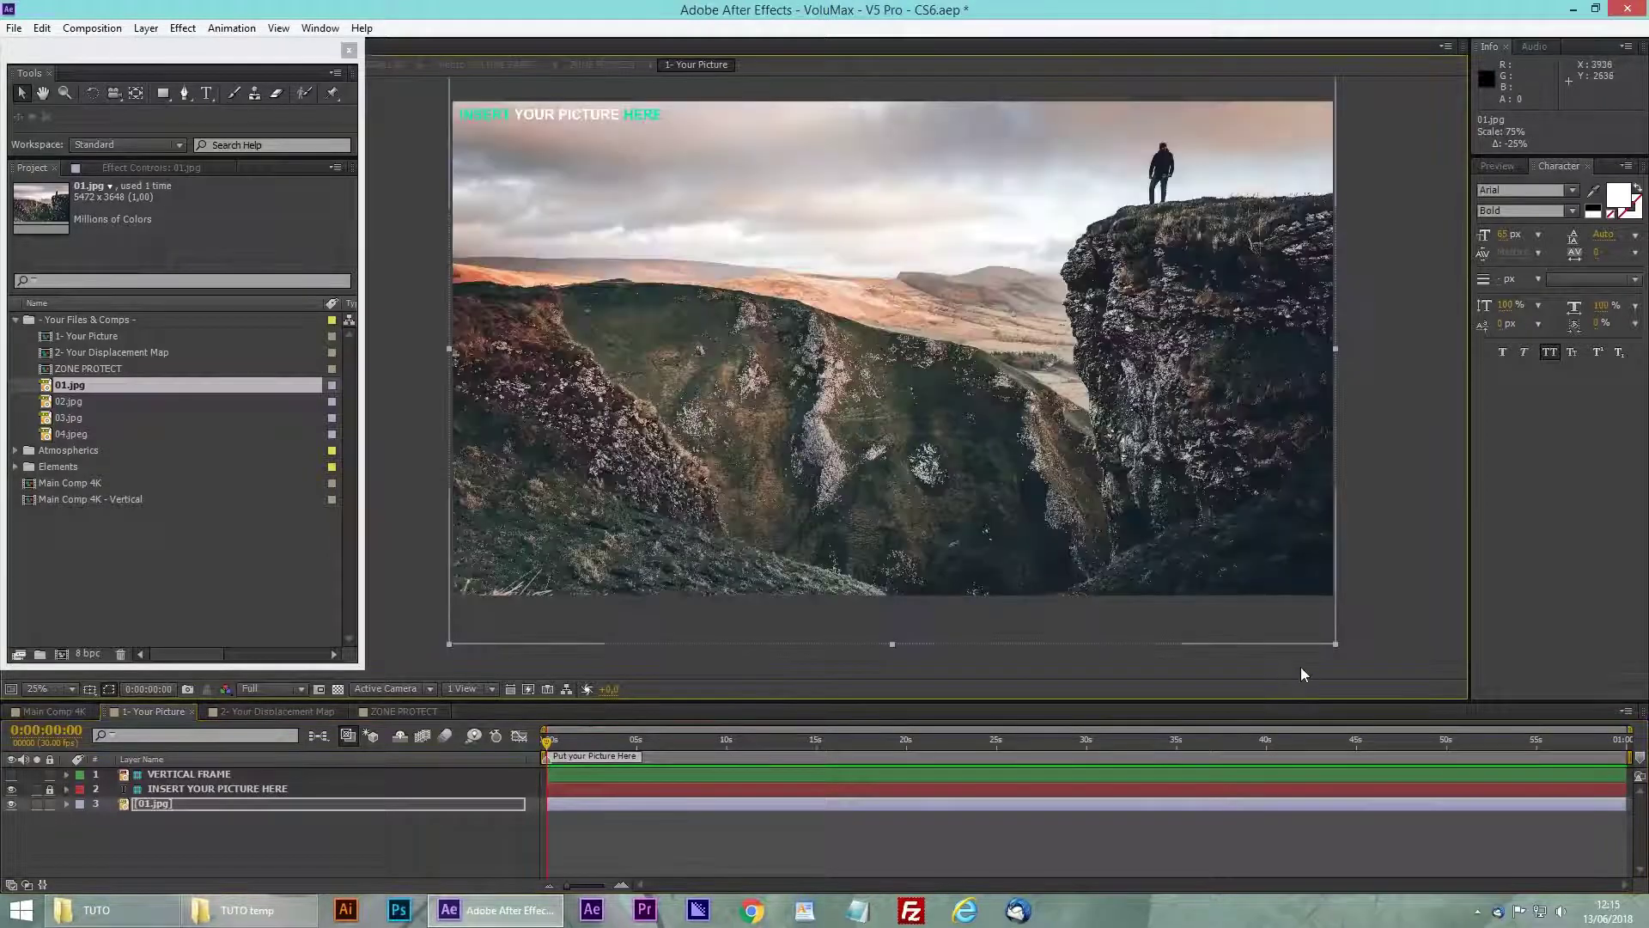
# Enable the SMART MASKS TOOL layer in 2- Your Displacement Map and open its nested MASK DRAWING composition
pyautogui.click(244, 712)
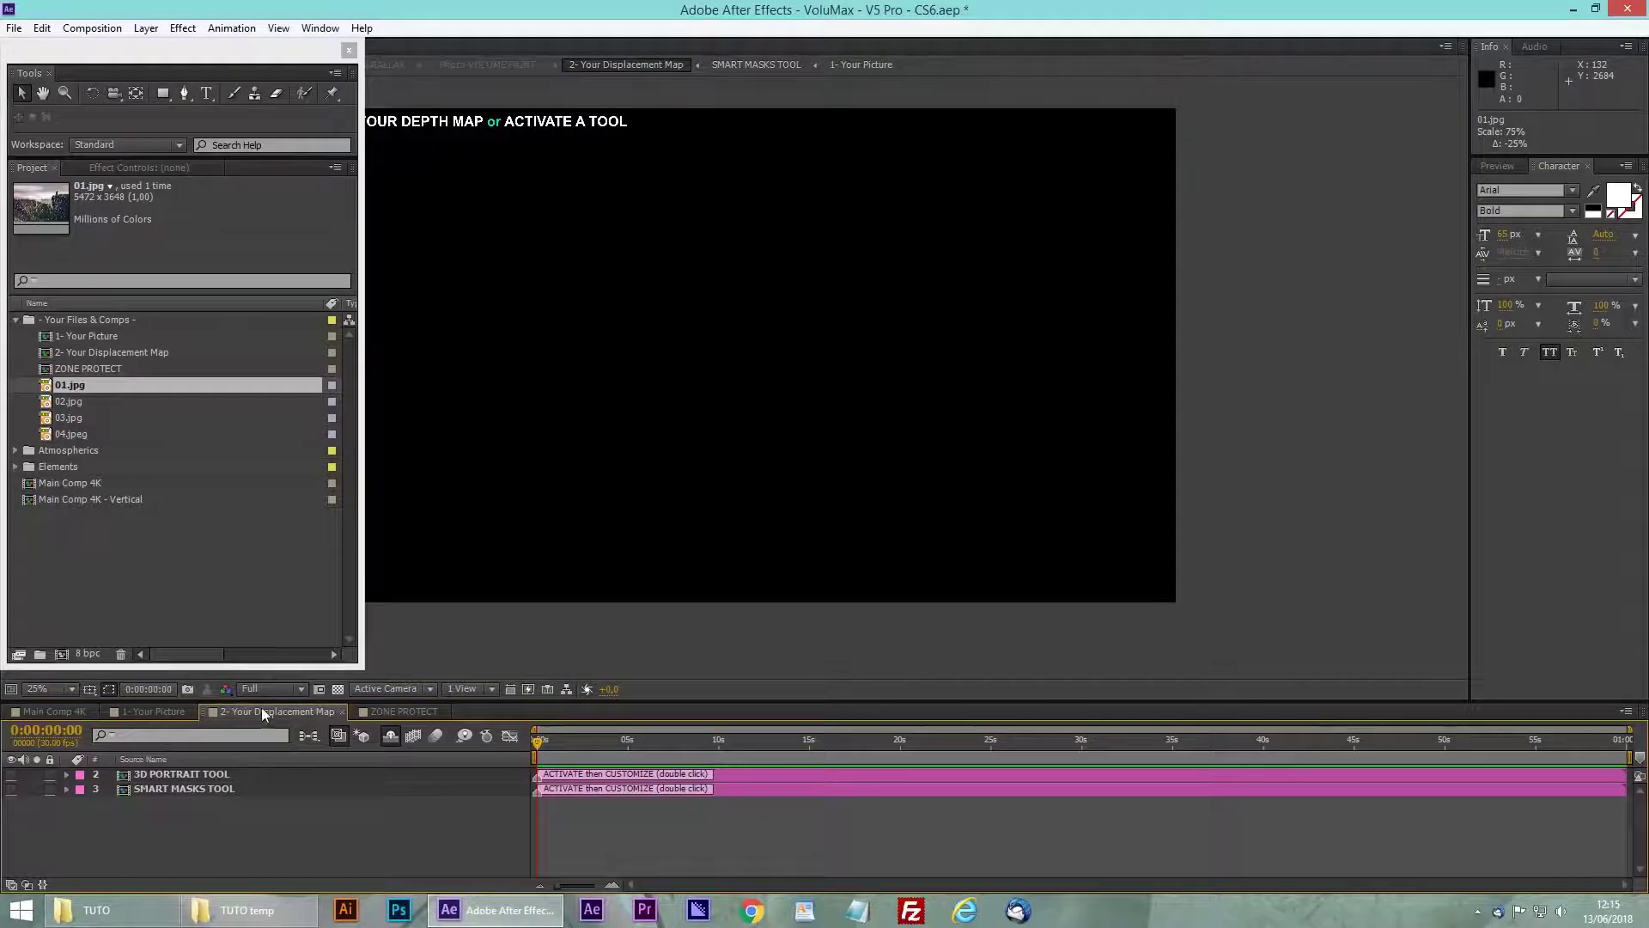
pyautogui.click(167, 790)
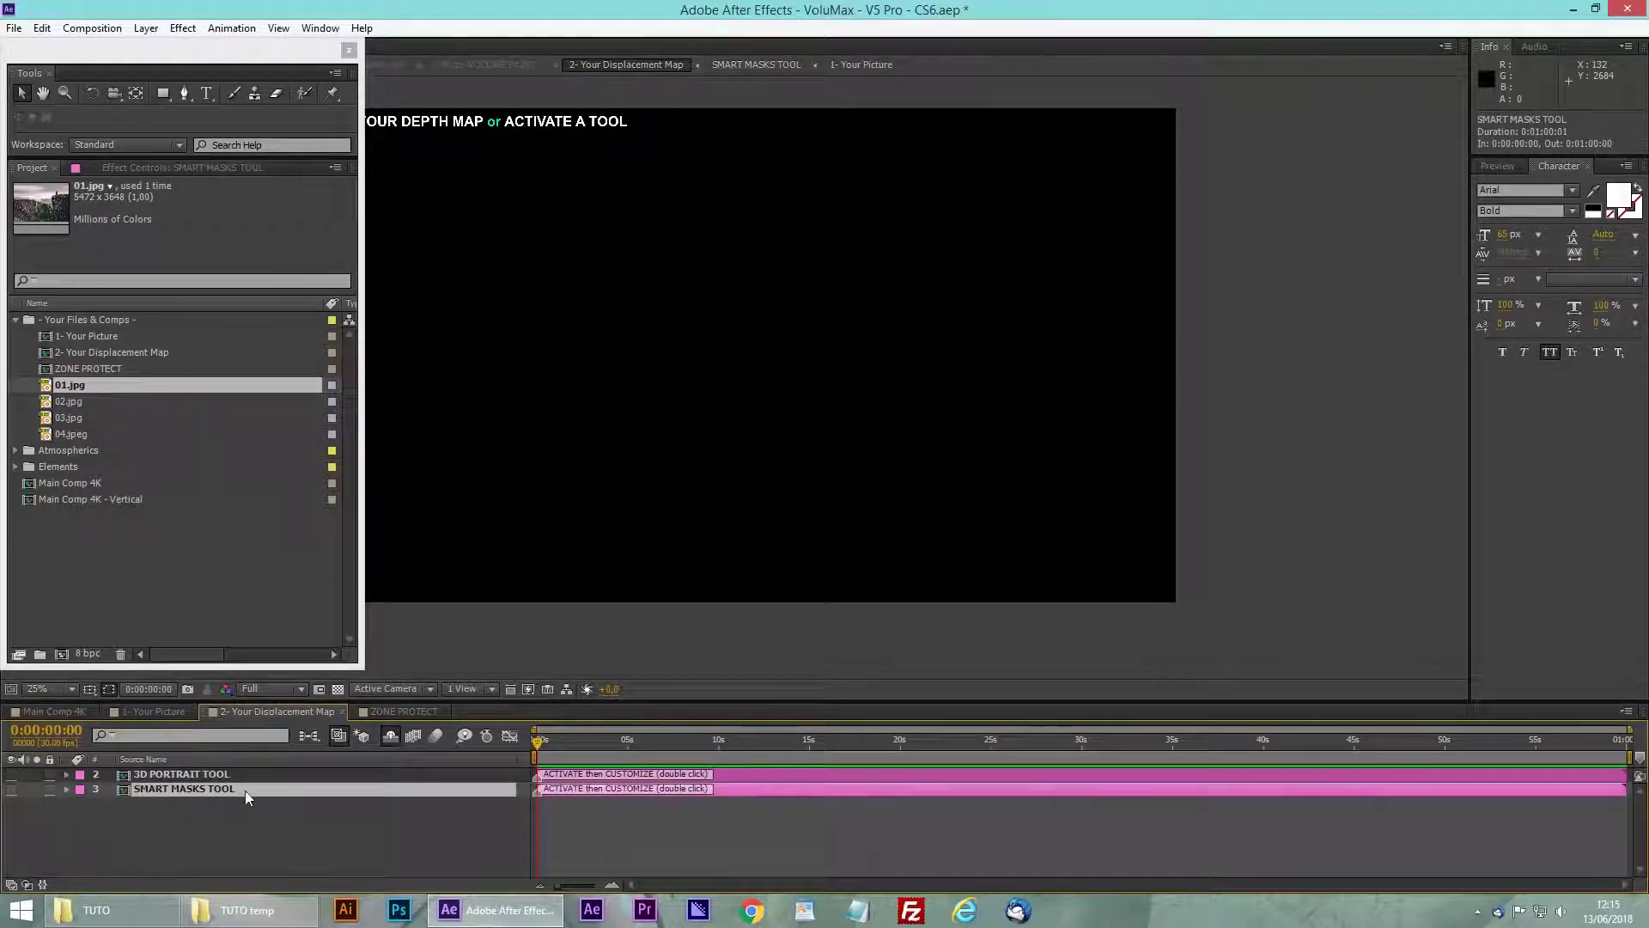
pyautogui.click(11, 788)
pyautogui.moveTo(736, 461); pyautogui.dragTo(879, 466)
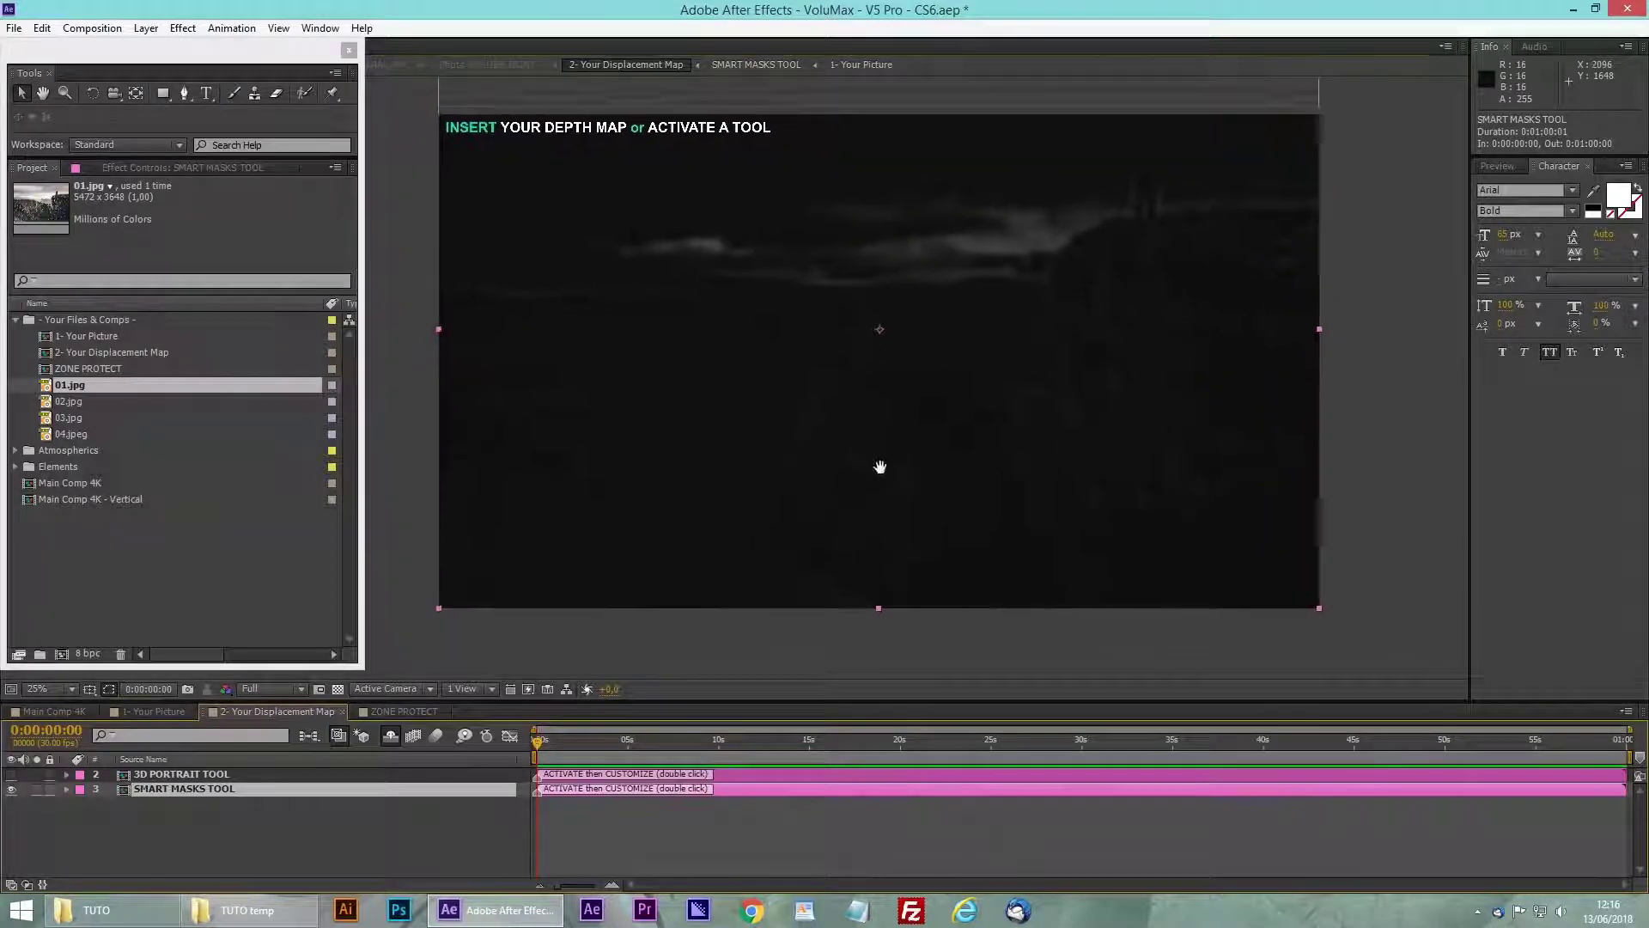
pyautogui.doubleClick(168, 787)
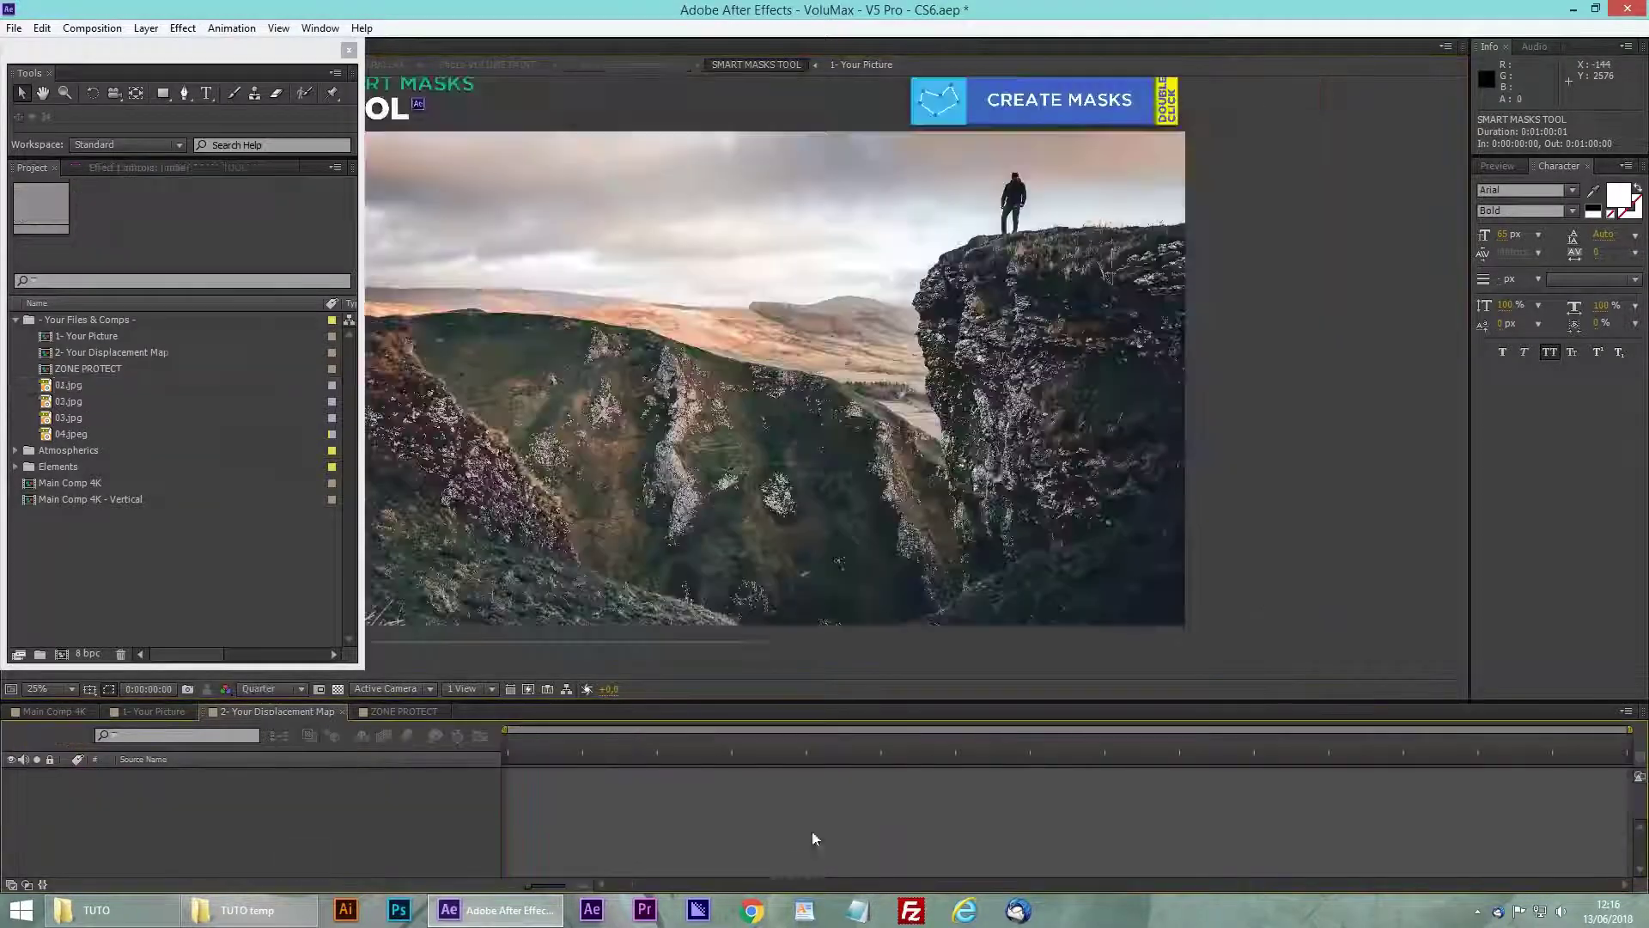
pyautogui.moveTo(715, 317); pyautogui.dragTo(859, 333)
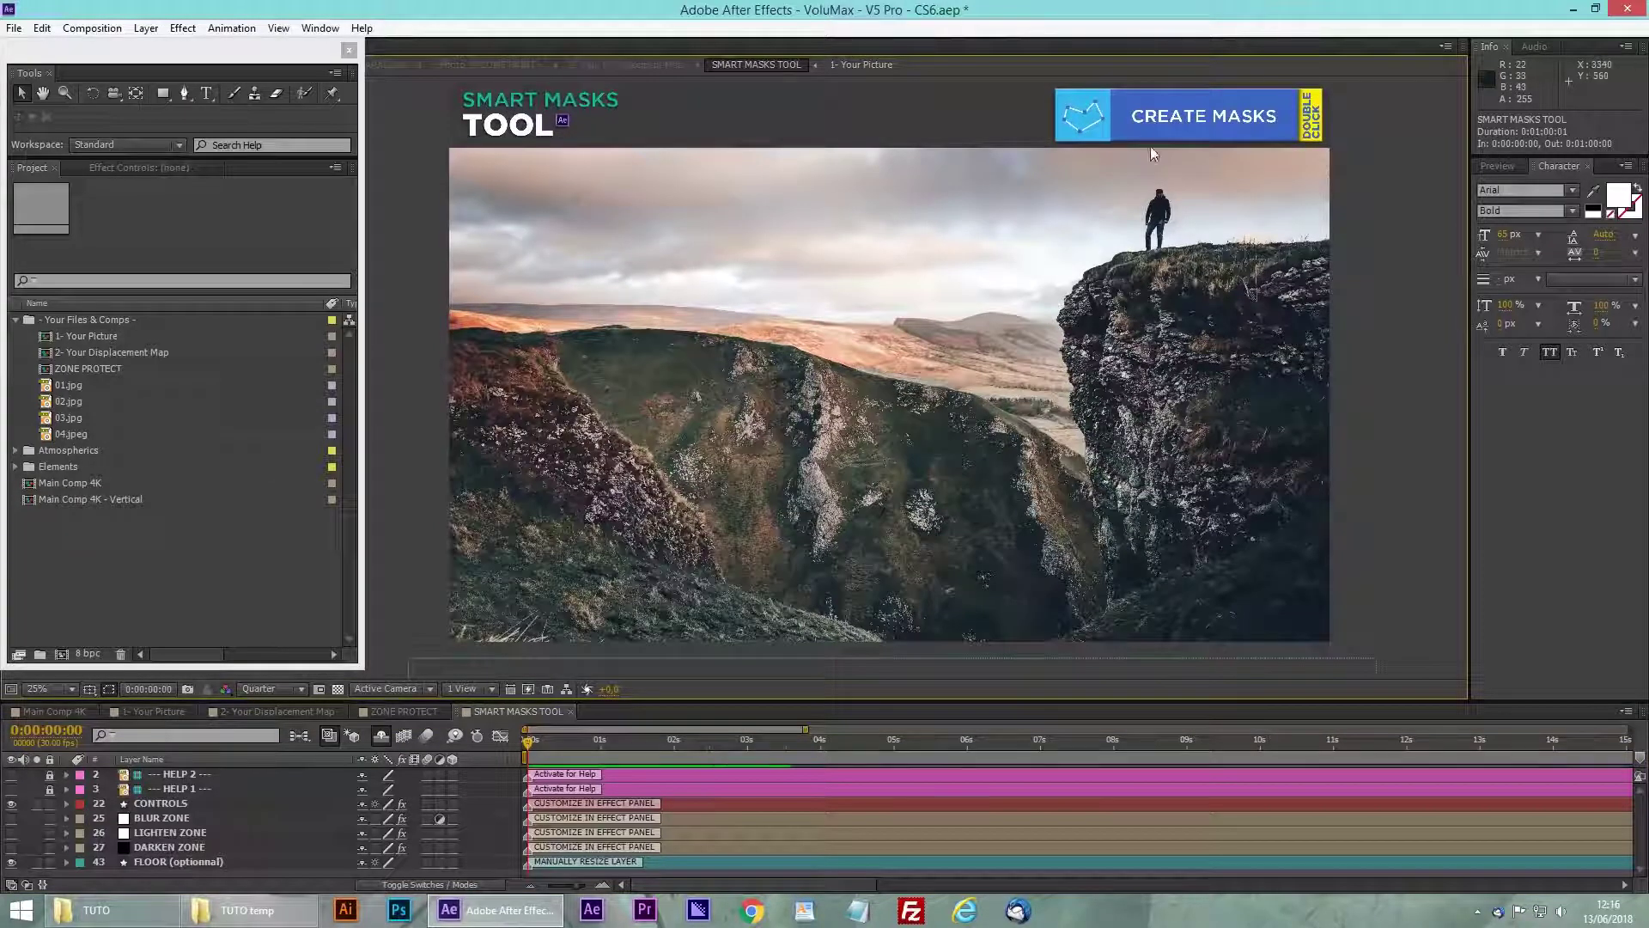
pyautogui.doubleClick(1080, 124)
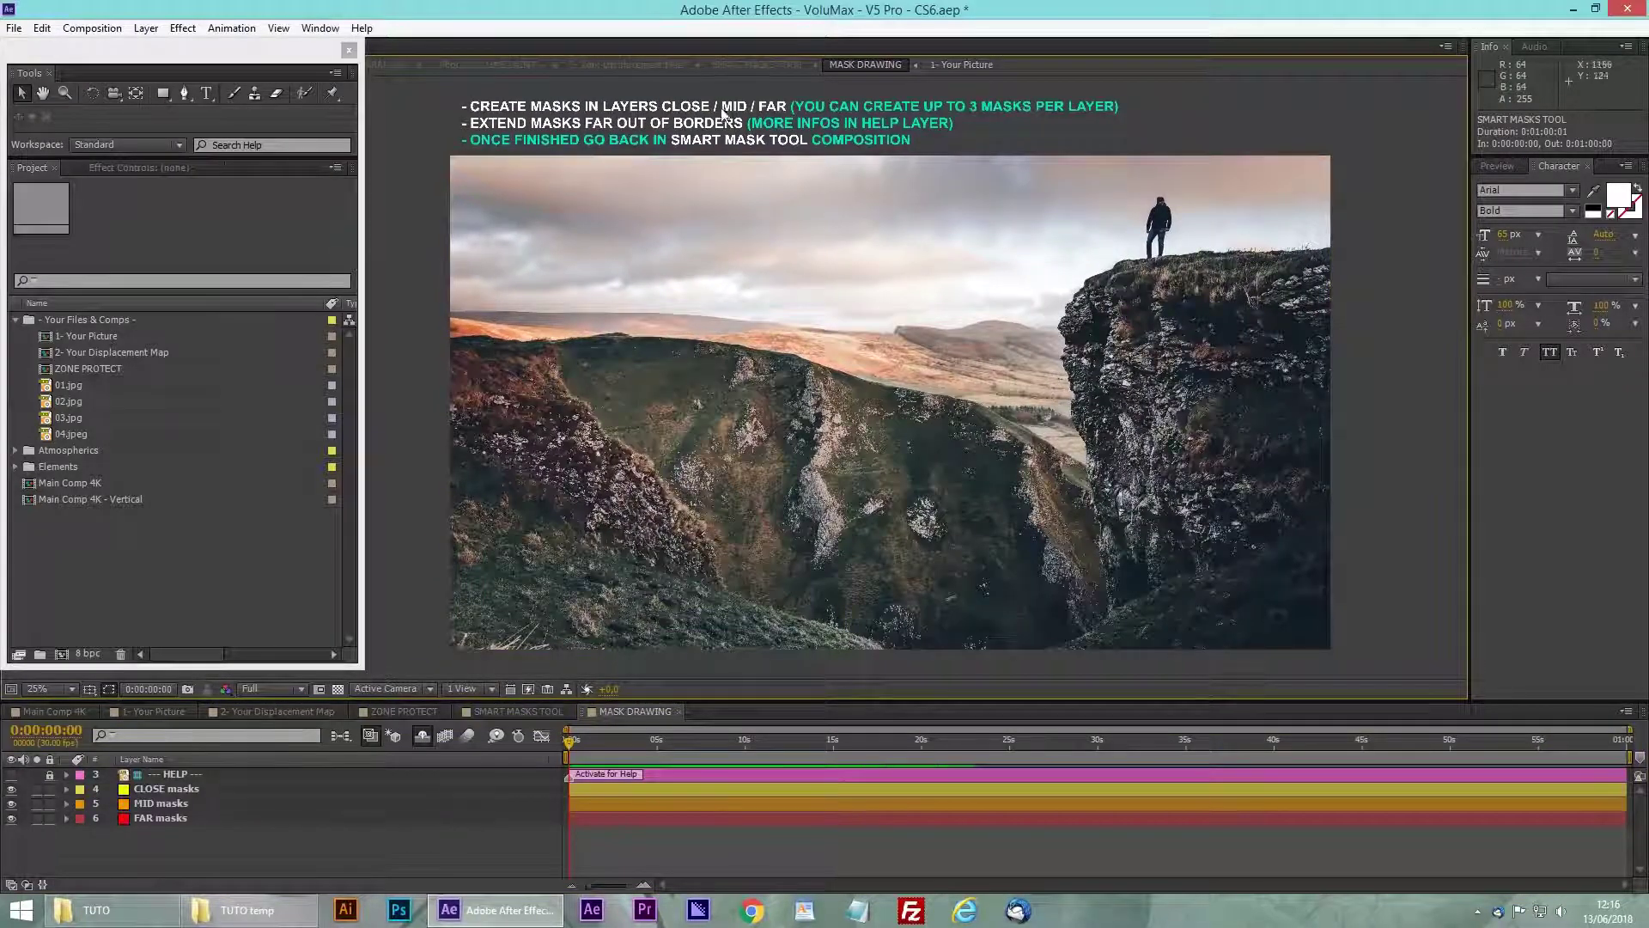
# Check the CLOSE, MID and FAR mask layers and view the HELP layer's mask guide, hiding it again
pyautogui.click(163, 788)
pyautogui.click(158, 806)
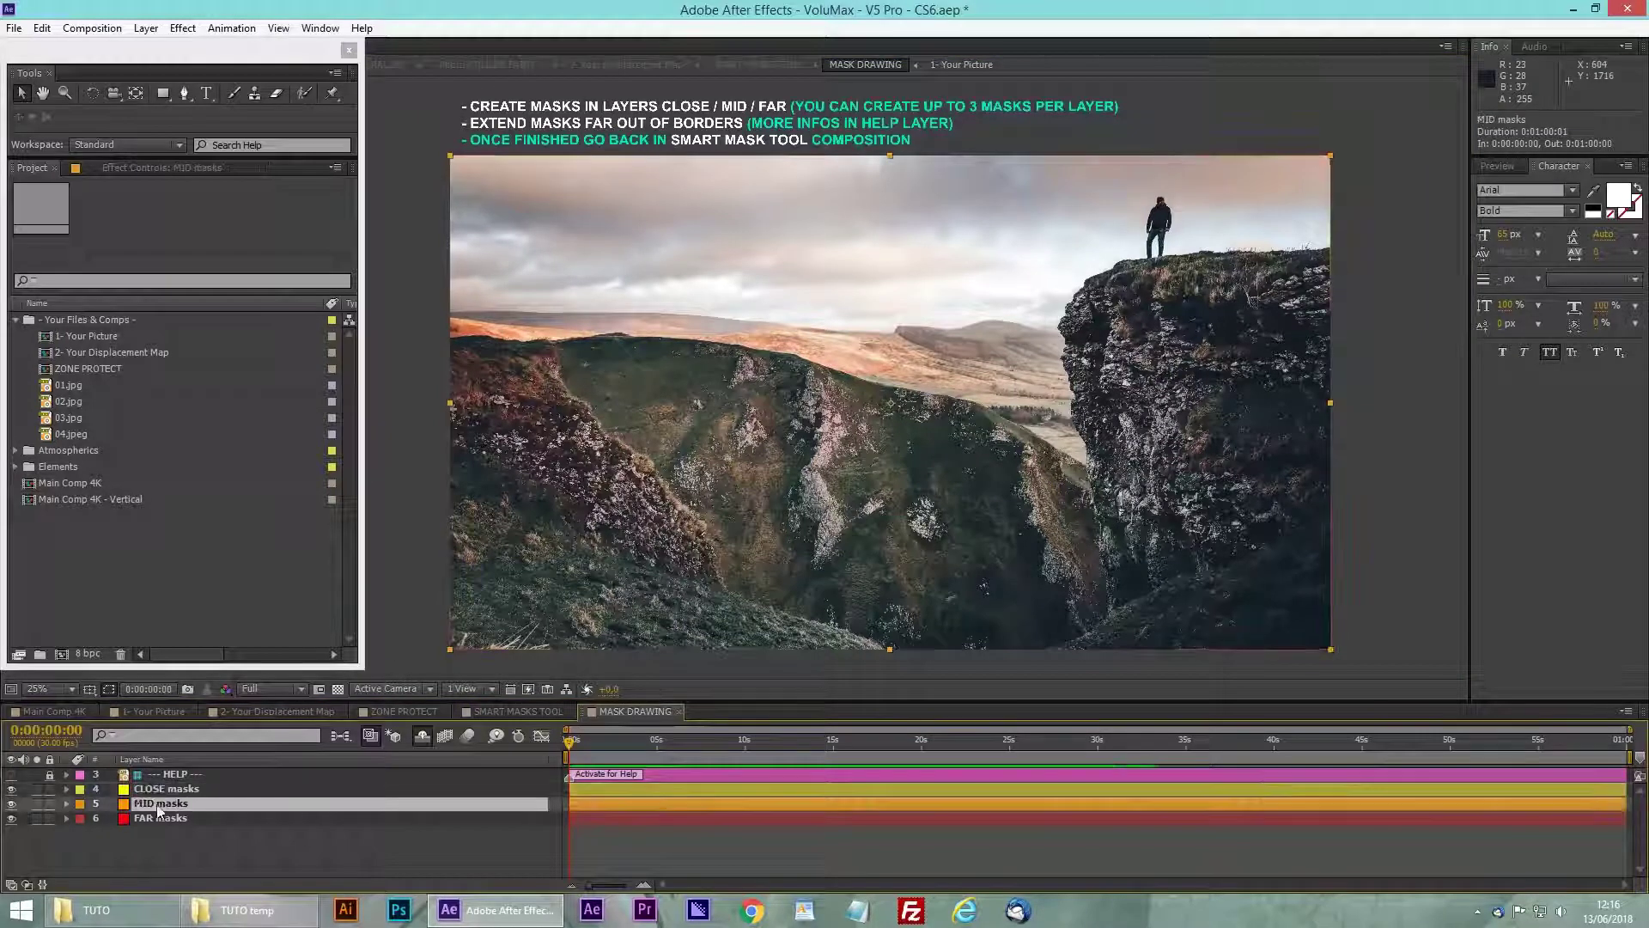
pyautogui.click(160, 817)
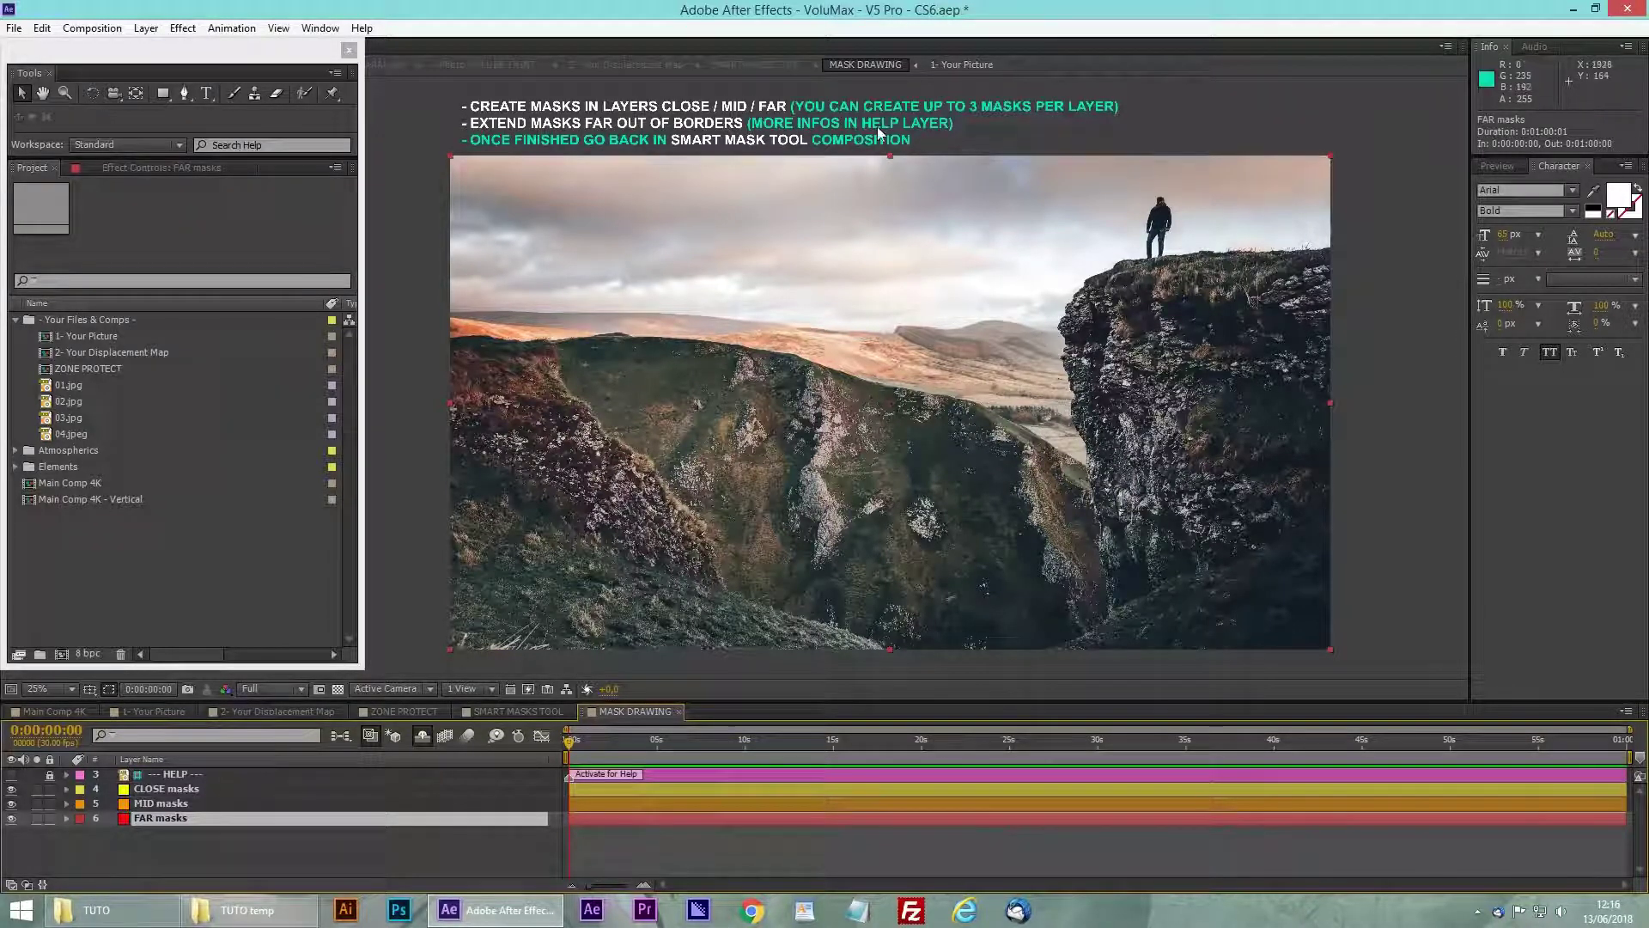
pyautogui.click(73, 860)
pyautogui.click(180, 776)
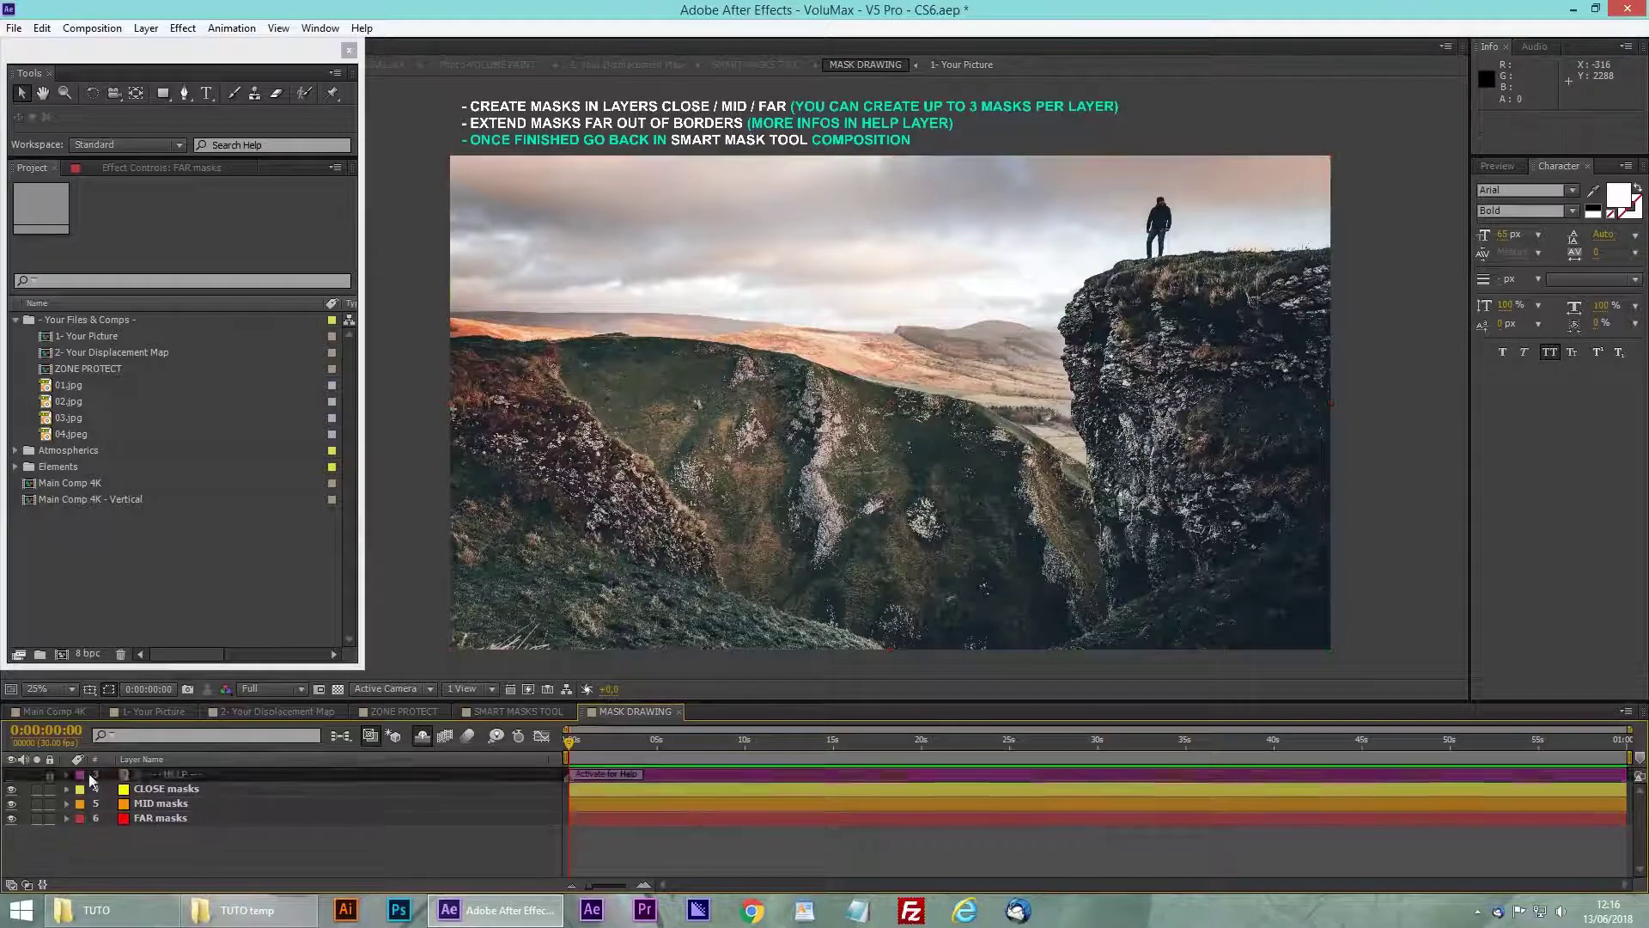
pyautogui.click(11, 775)
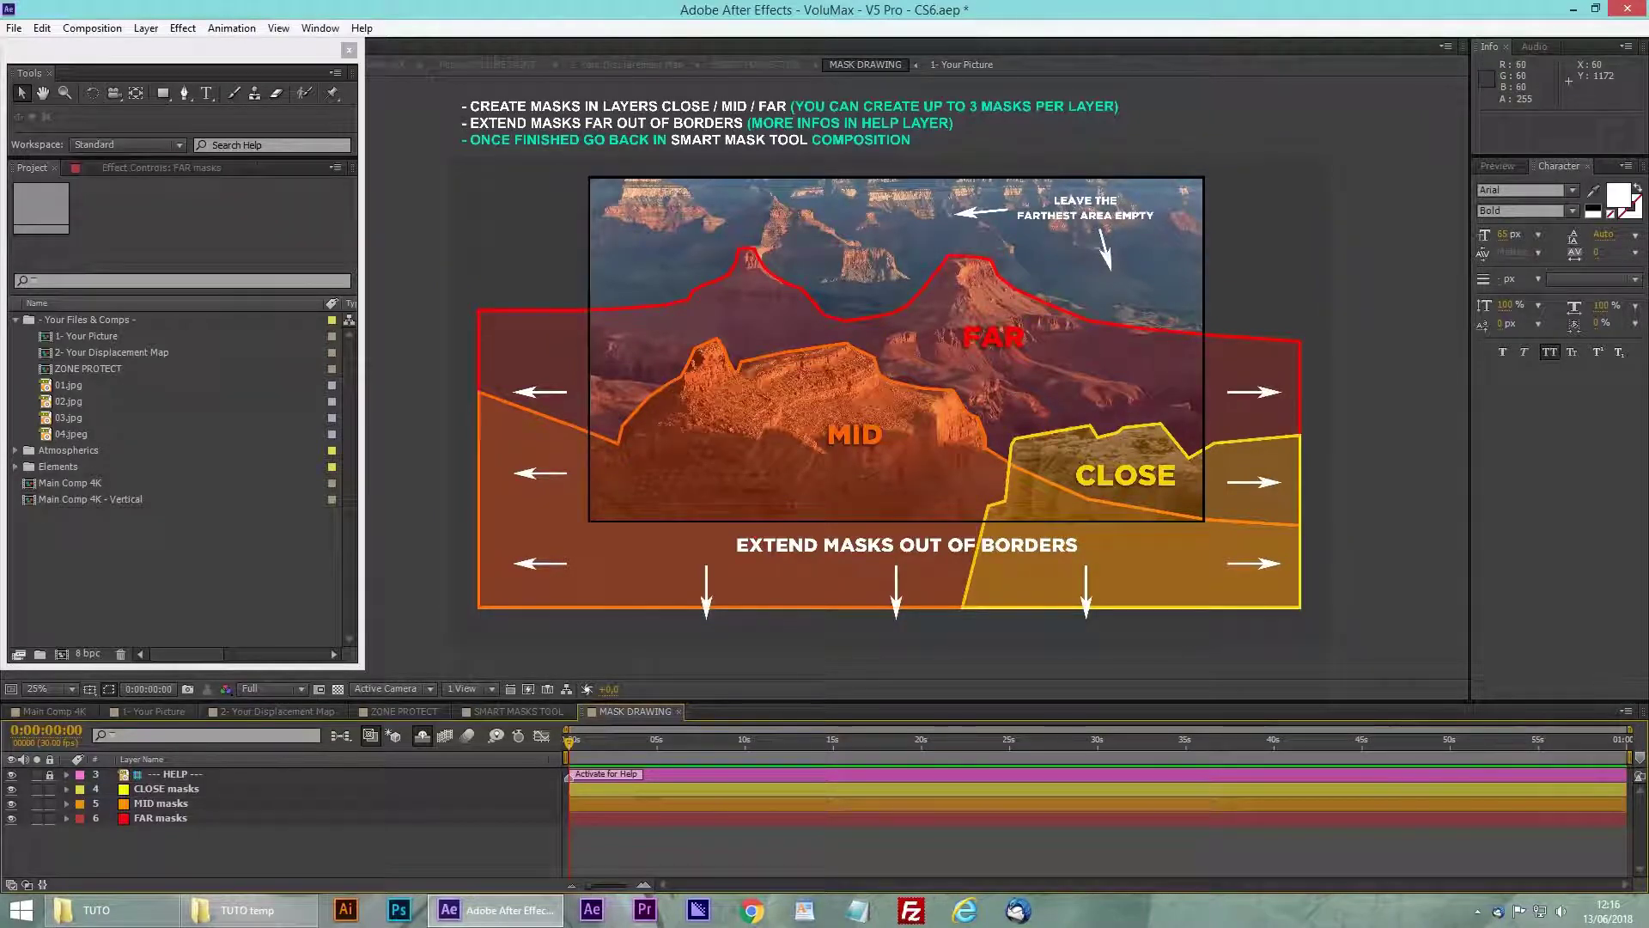
pyautogui.click(11, 774)
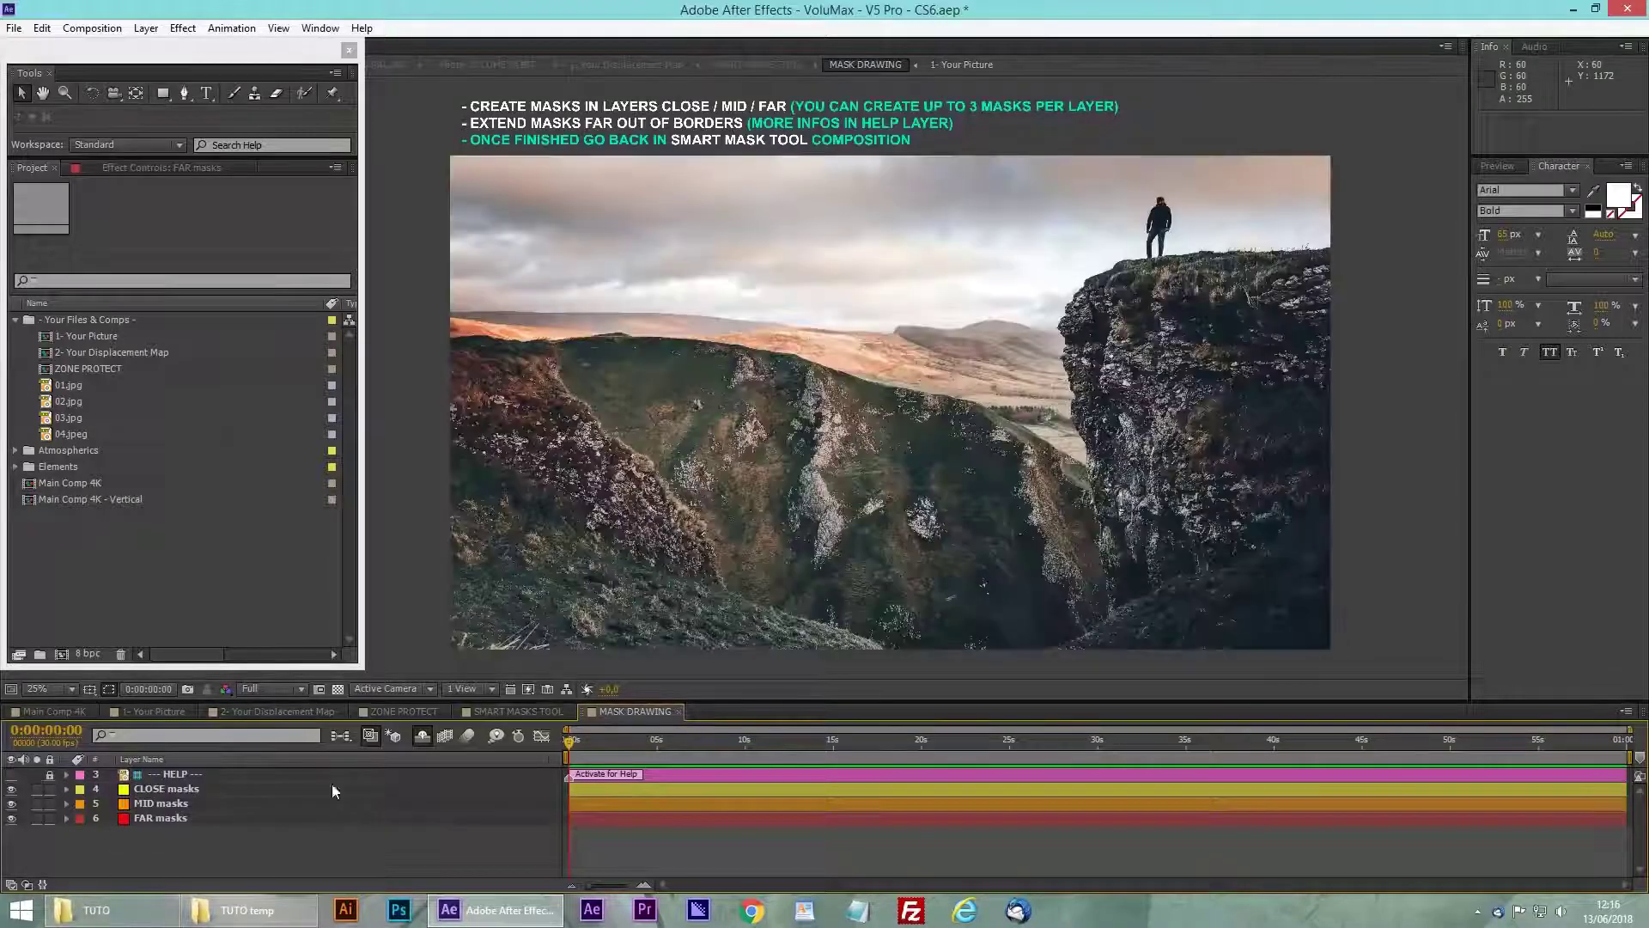
# Draw a closed RotoBezier mask on the CLOSE masks layer along the foreground grass edges, extending it well beyond the frame's sides and bottom
pyautogui.click(168, 788)
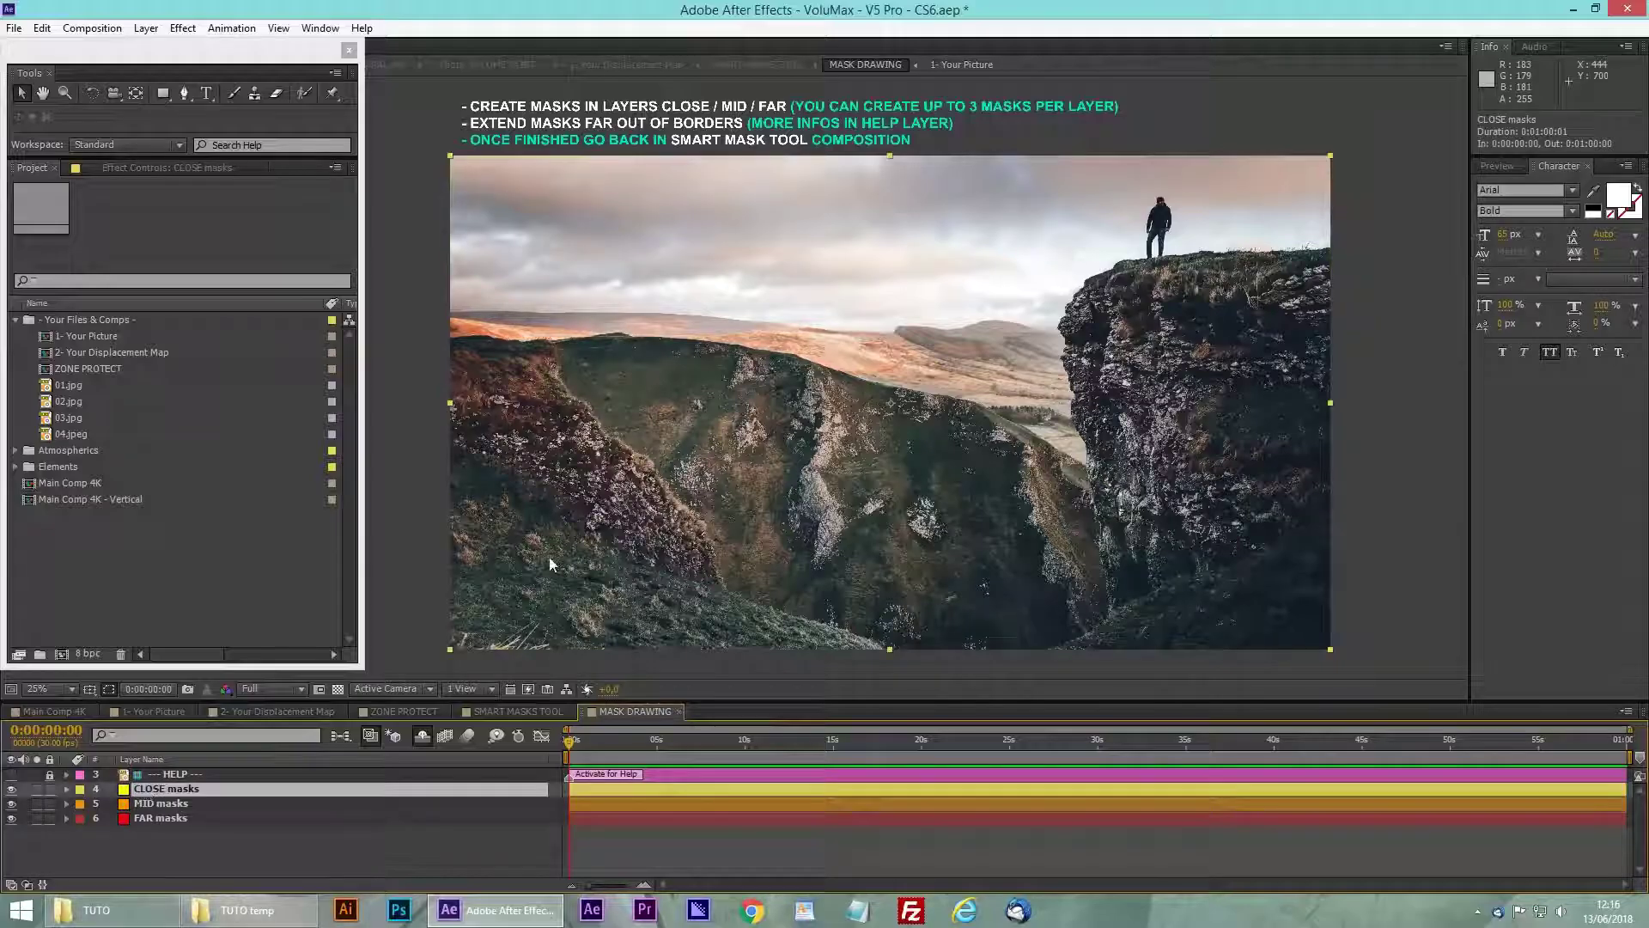
pyautogui.click(183, 95)
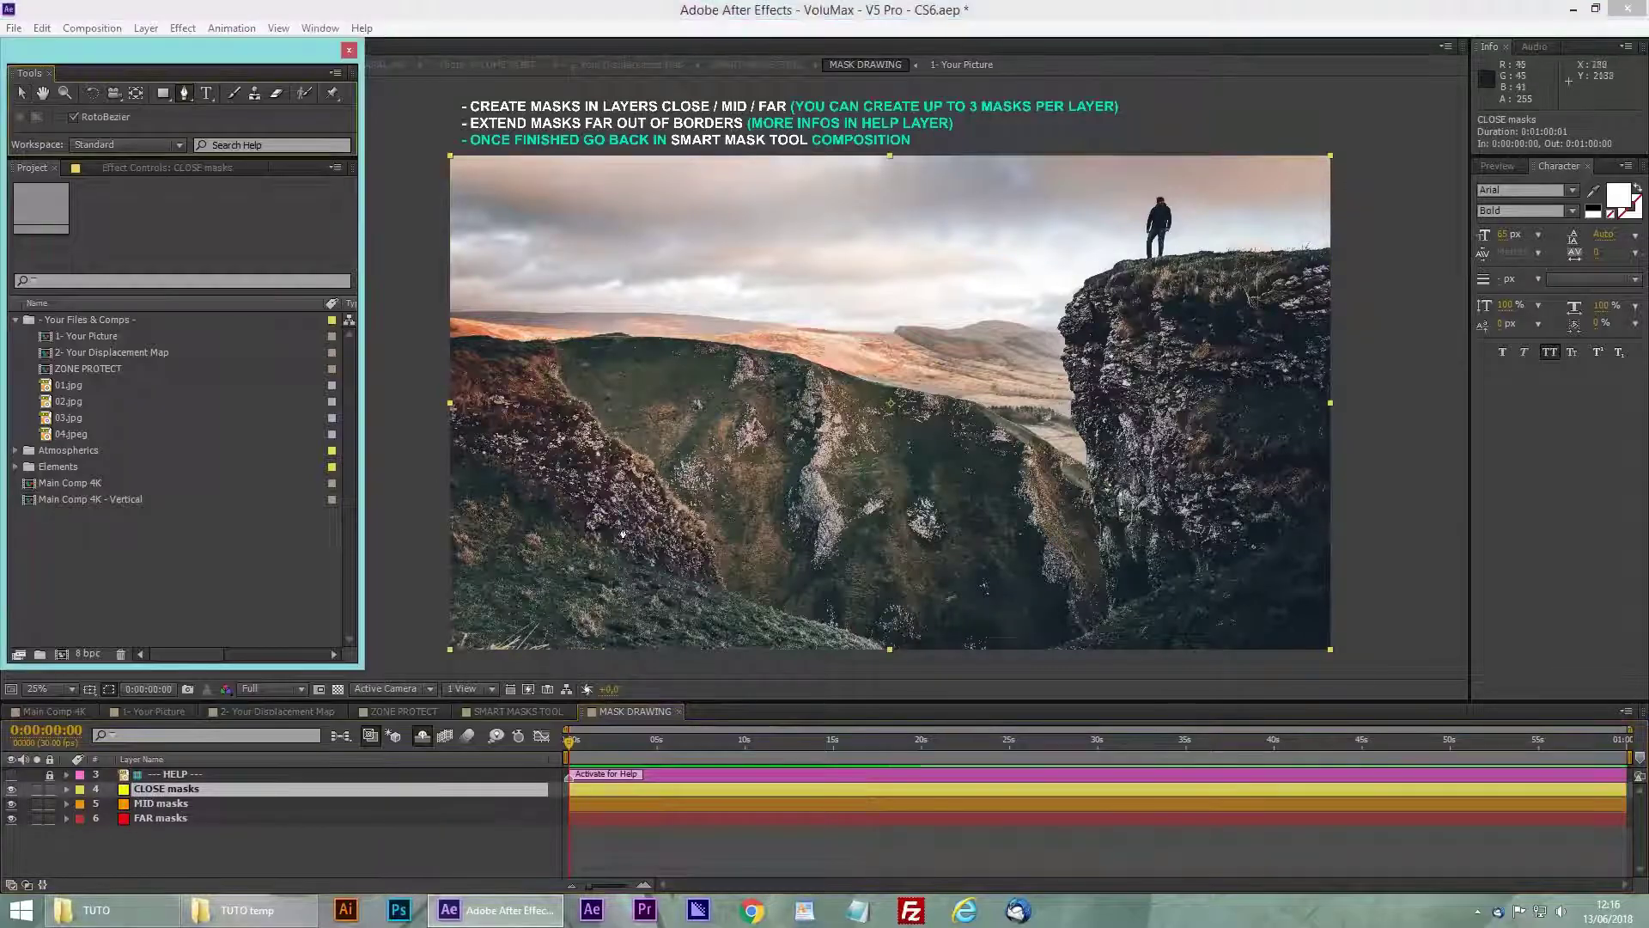
pyautogui.scroll(-2, 481, 404)
pyautogui.click(442, 395)
pyautogui.click(482, 433)
pyautogui.click(533, 463)
pyautogui.click(589, 489)
pyautogui.click(673, 523)
pyautogui.click(783, 563)
pyautogui.click(844, 582)
pyautogui.click(876, 597)
pyautogui.click(906, 624)
pyautogui.click(976, 632)
pyautogui.click(1024, 609)
pyautogui.click(1044, 599)
pyautogui.click(1102, 569)
pyautogui.click(1172, 528)
pyautogui.click(1252, 499)
pyautogui.click(1314, 470)
pyautogui.click(1367, 439)
pyautogui.scroll(-1, 1377, 481)
pyautogui.click(1070, 402)
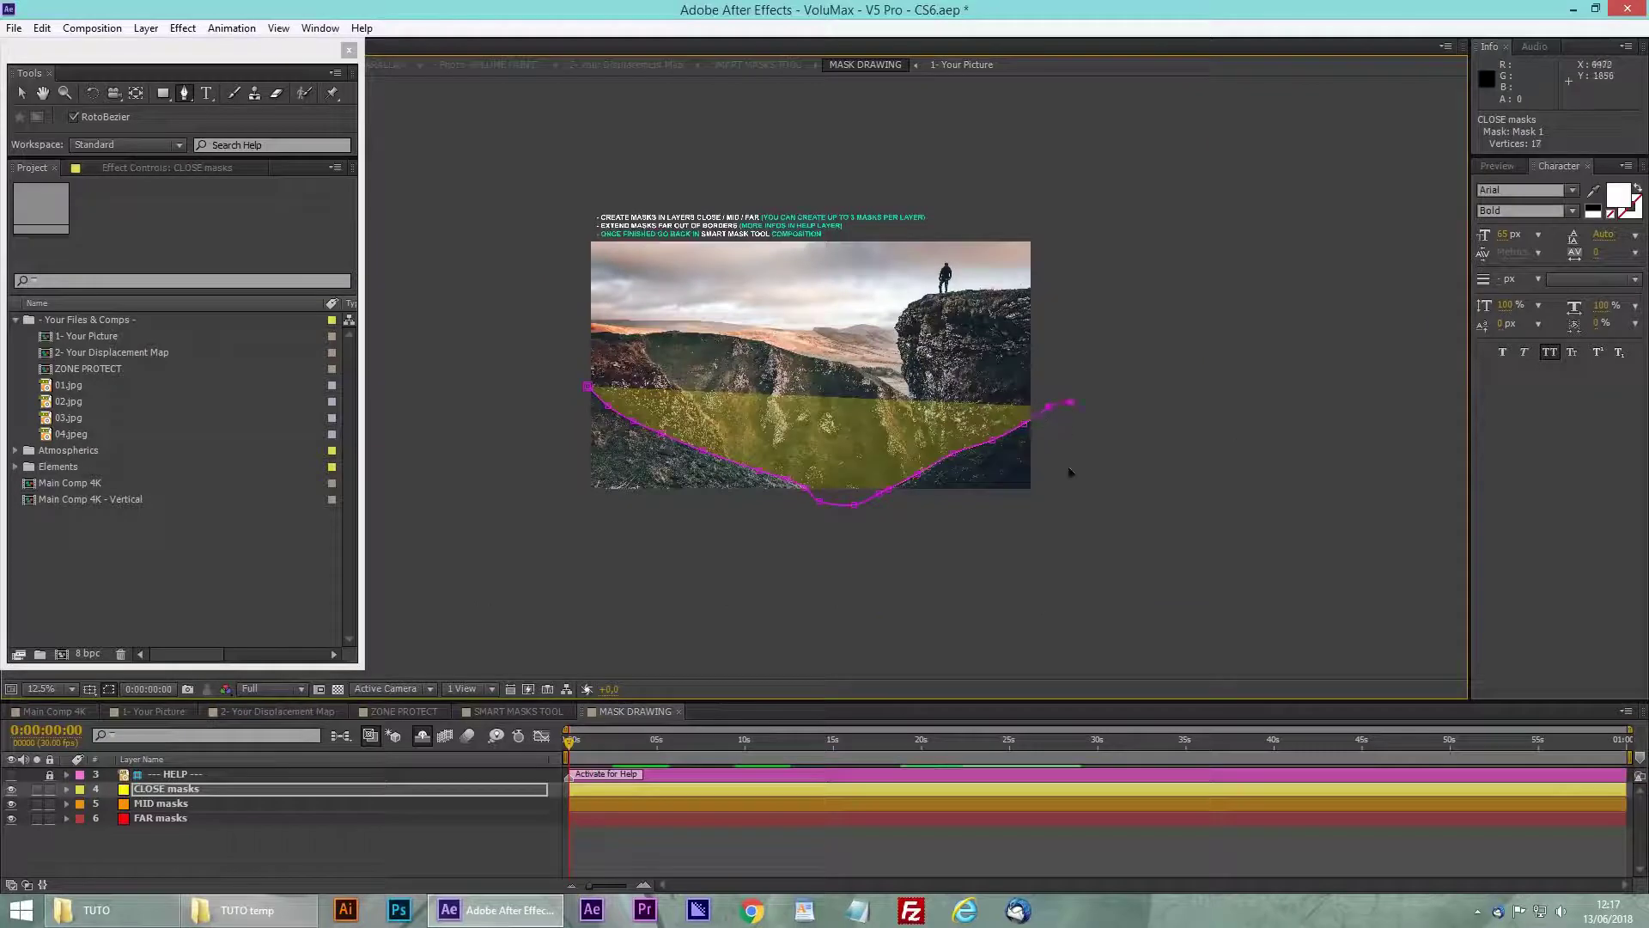
pyautogui.click(1010, 537)
pyautogui.click(783, 540)
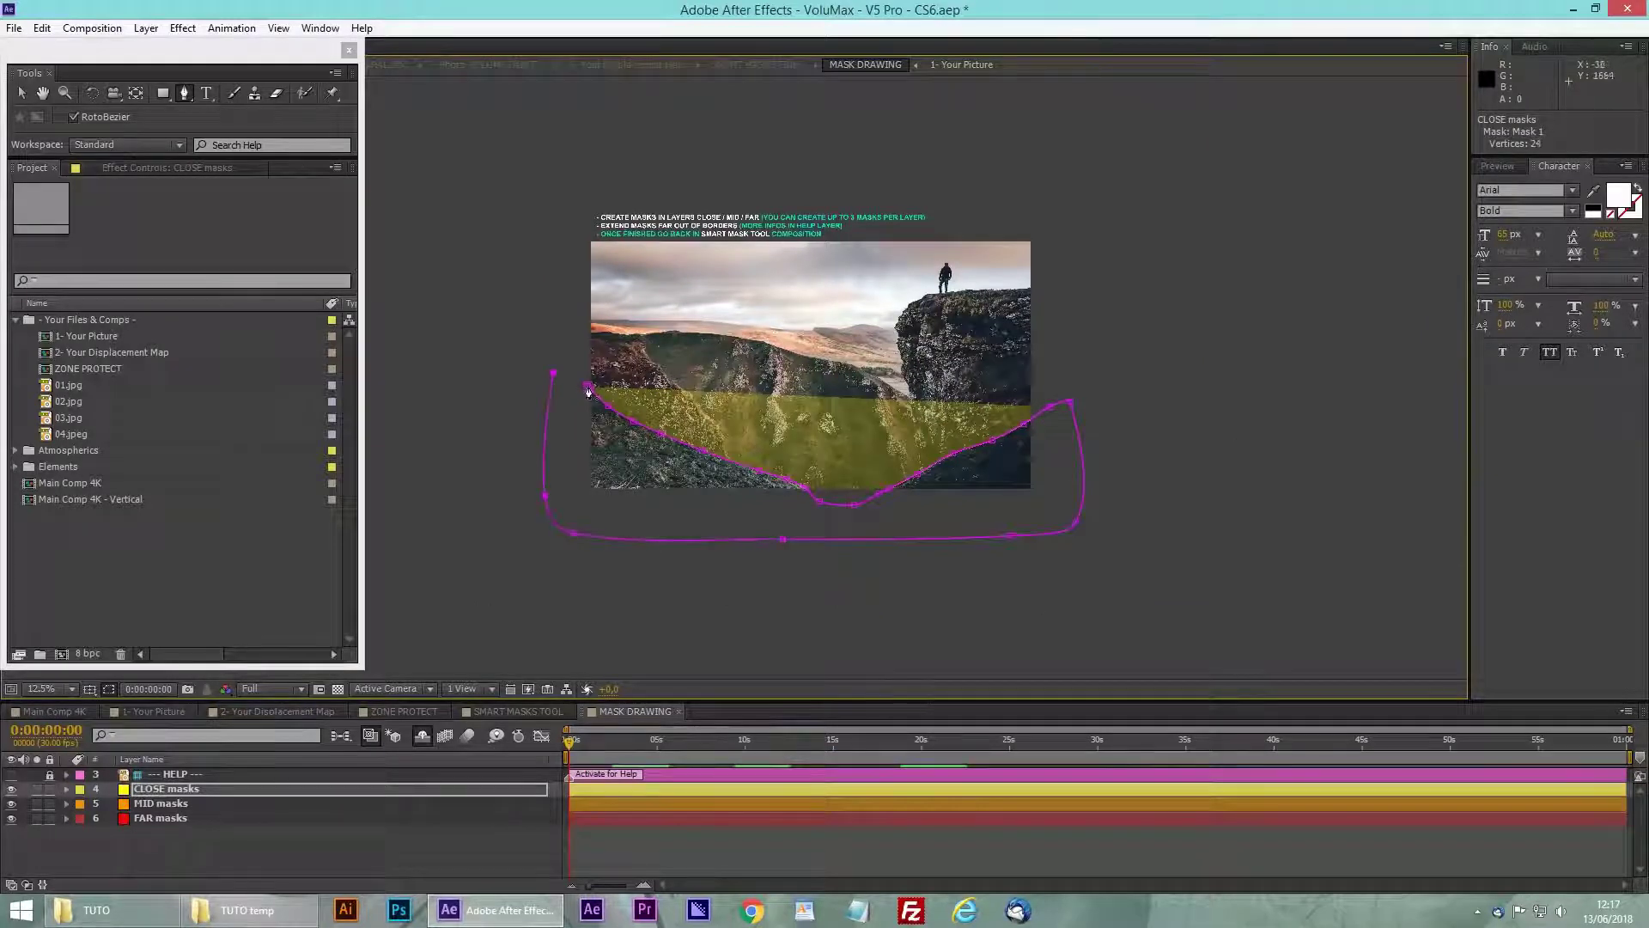
pyautogui.scroll(1, 1093, 548)
pyautogui.click(1251, 502)
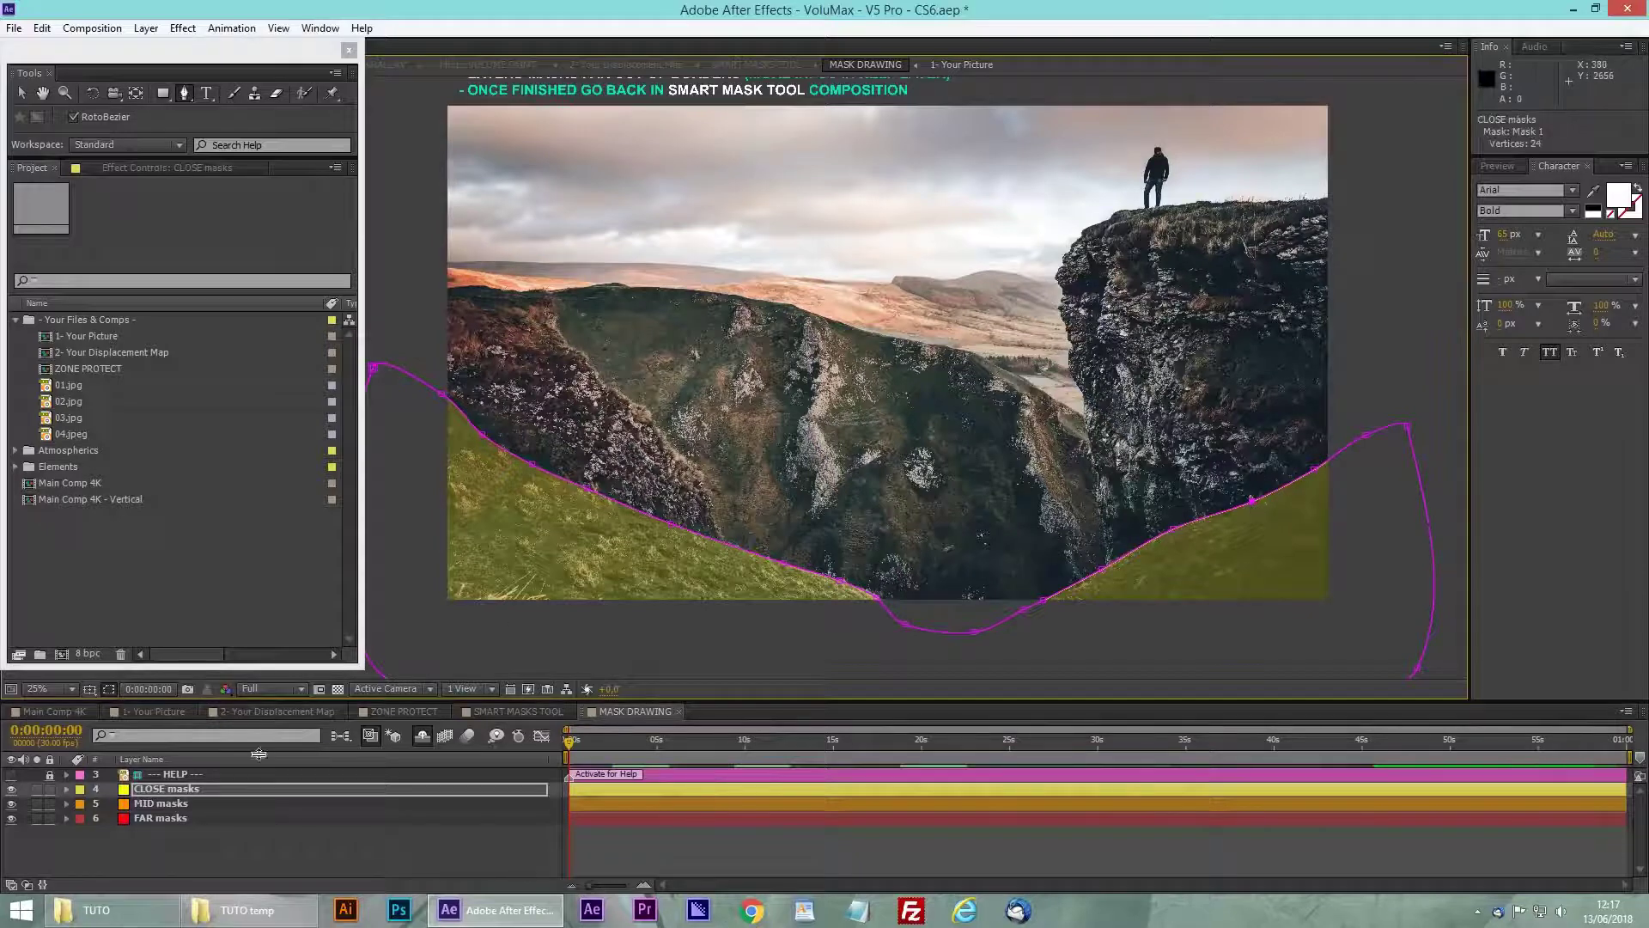
# Draw a closed mask on the MID masks layer around the left rocky slope, extending it beyond the frame's left and bottom borders
pyautogui.click(164, 805)
pyautogui.moveTo(799, 432); pyautogui.dragTo(799, 444)
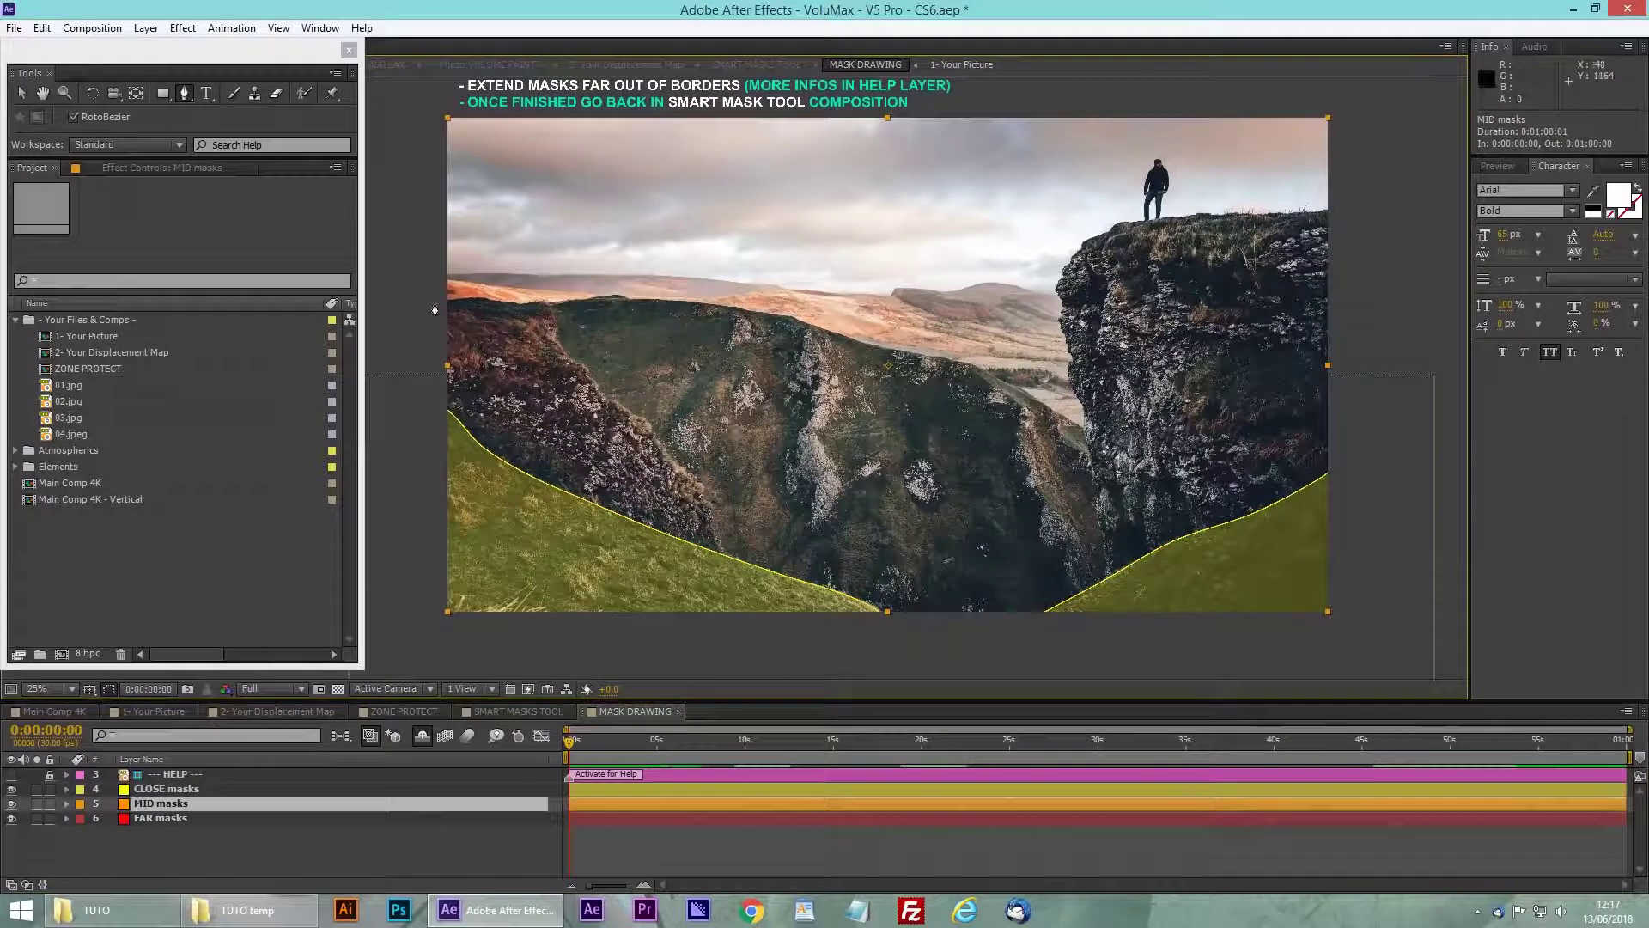
pyautogui.click(442, 302)
pyautogui.click(479, 298)
pyautogui.click(510, 304)
pyautogui.click(556, 332)
pyautogui.click(569, 354)
pyautogui.click(587, 371)
pyautogui.click(622, 405)
pyautogui.click(648, 422)
pyautogui.click(666, 448)
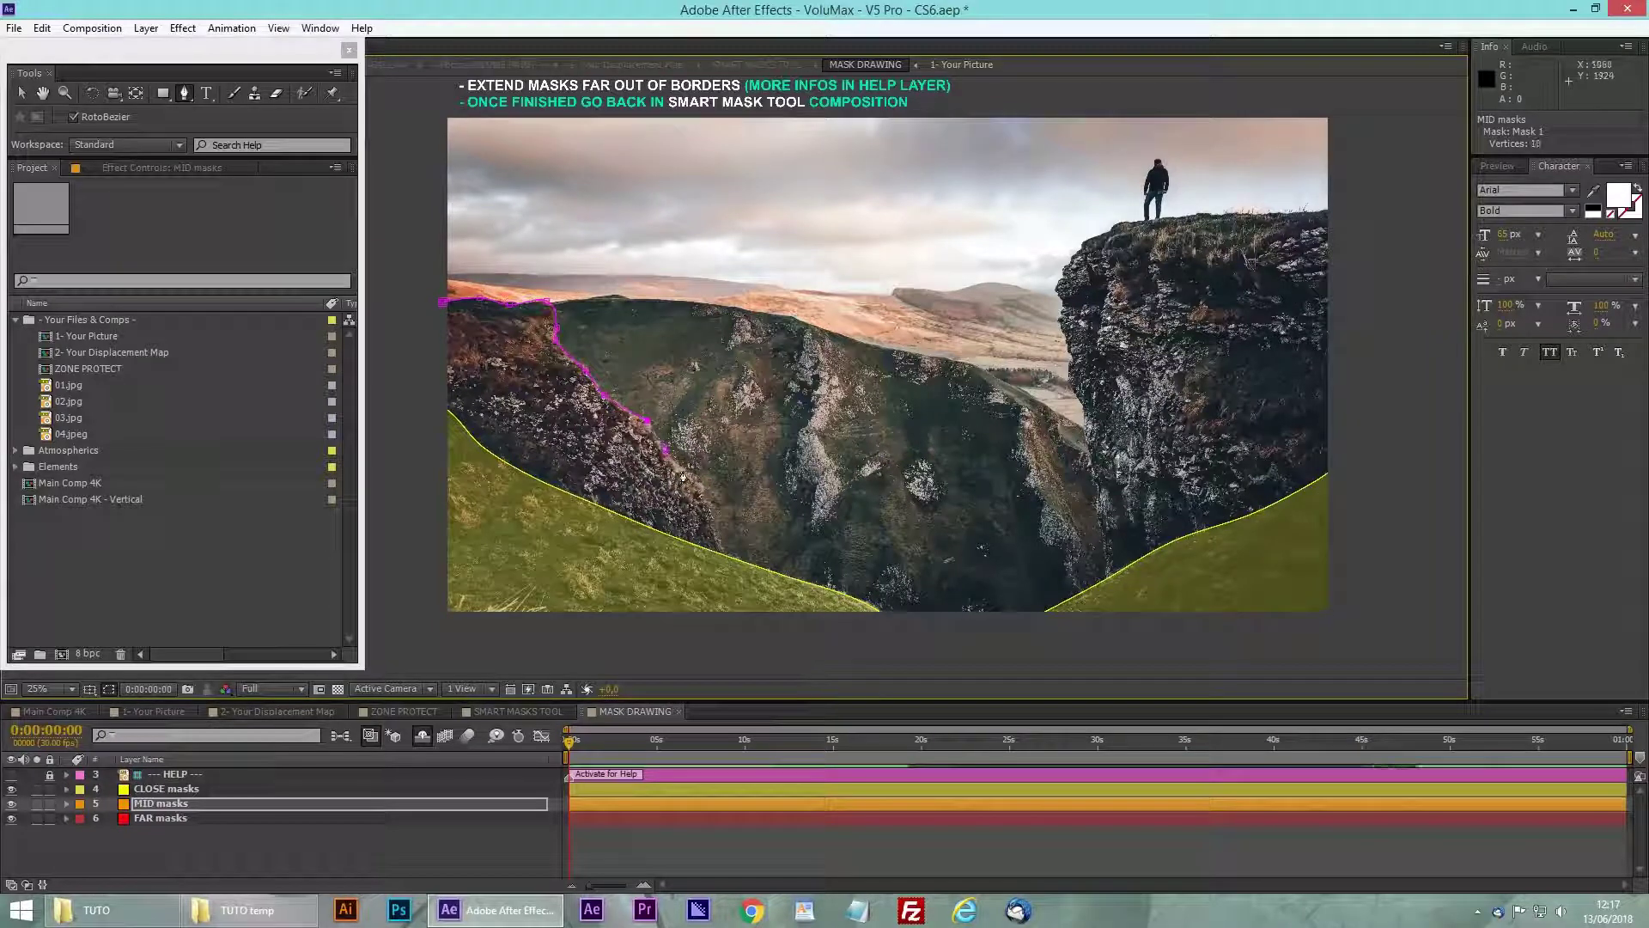
pyautogui.click(738, 611)
pyautogui.scroll(-1, 740, 524)
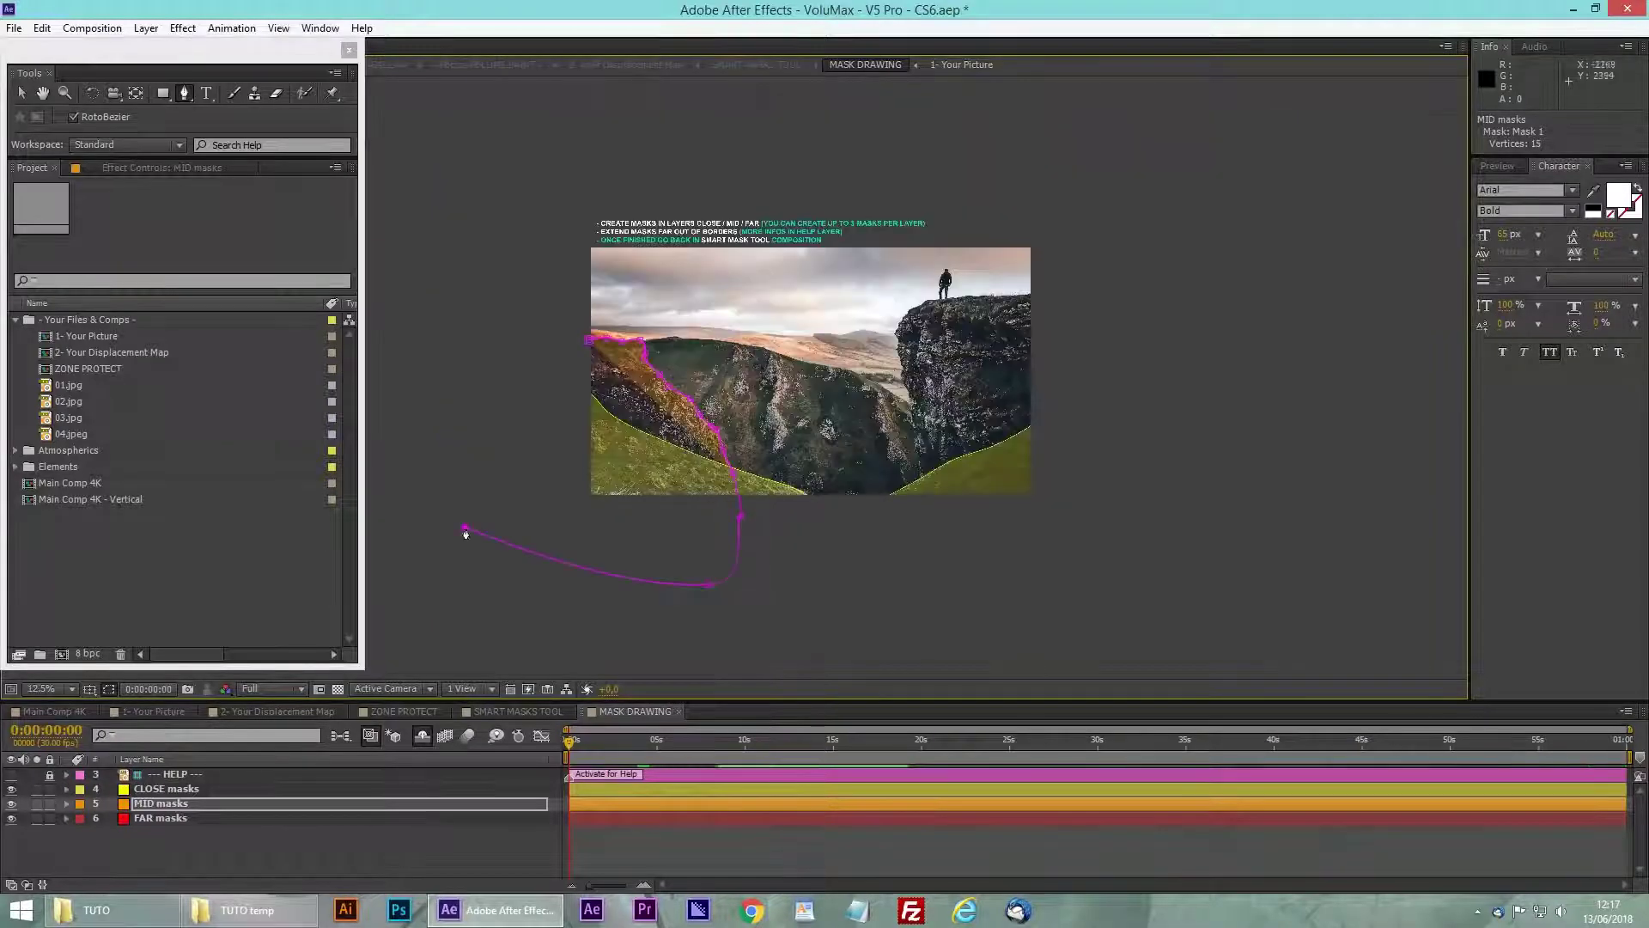
pyautogui.moveTo(465, 529); pyautogui.dragTo(607, 570)
pyautogui.moveTo(706, 585); pyautogui.dragTo(706, 550)
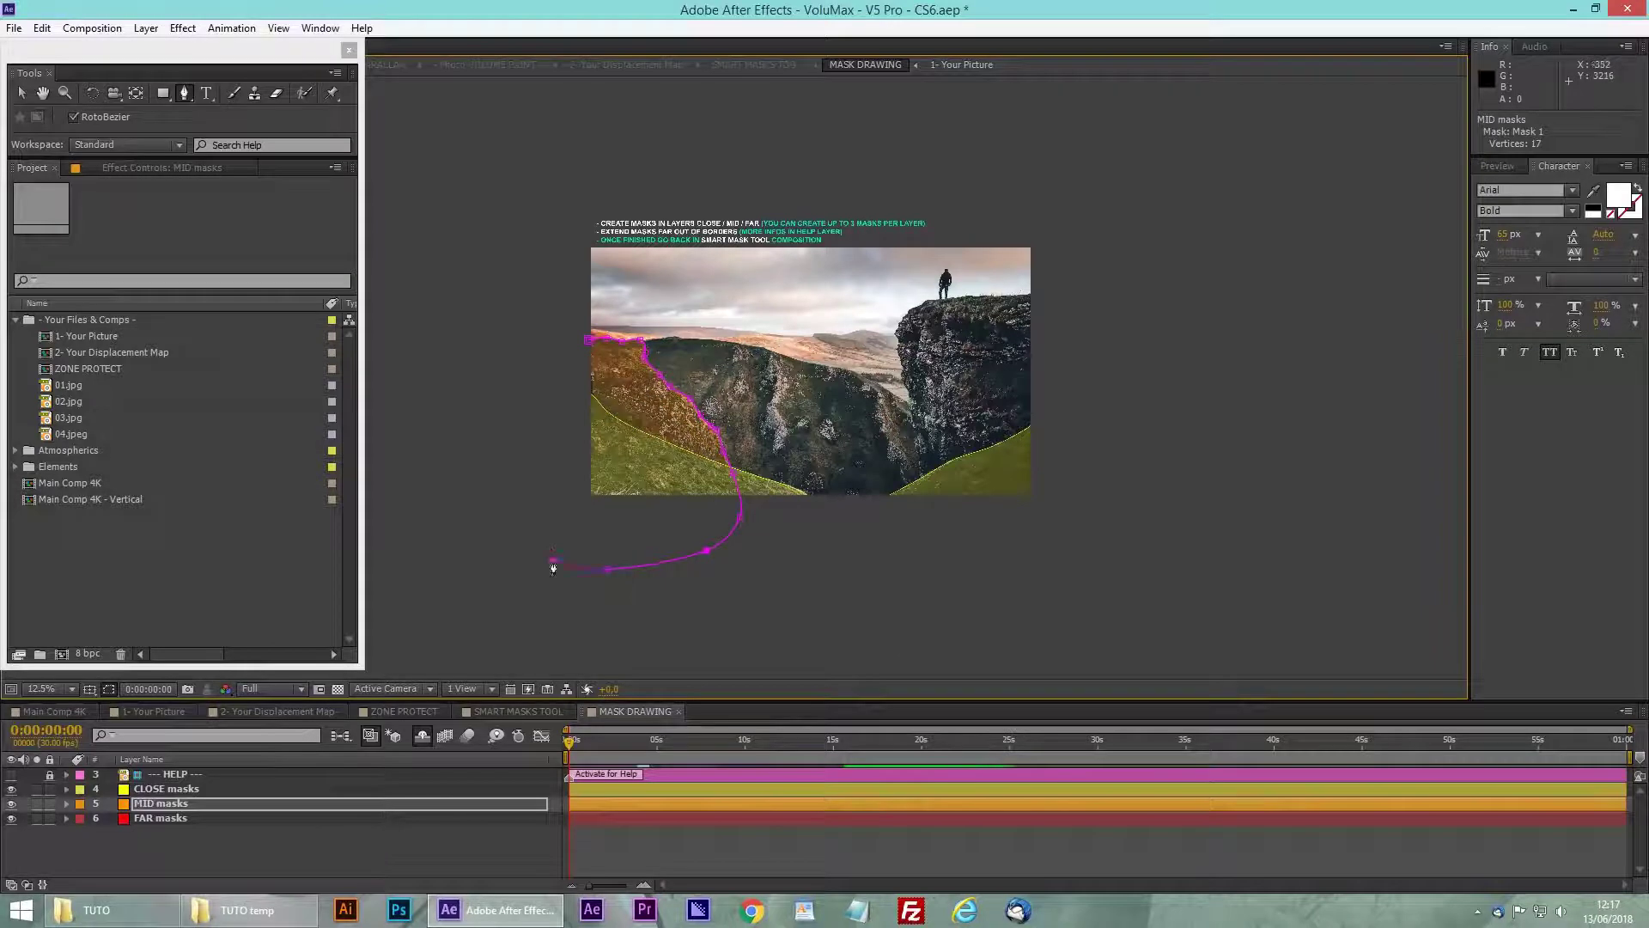
pyautogui.click(588, 340)
# Start a second mask on the MID masks layer, tracing the right cliff's top edge and the outline of the standing man
pyautogui.scroll(4, 961, 307)
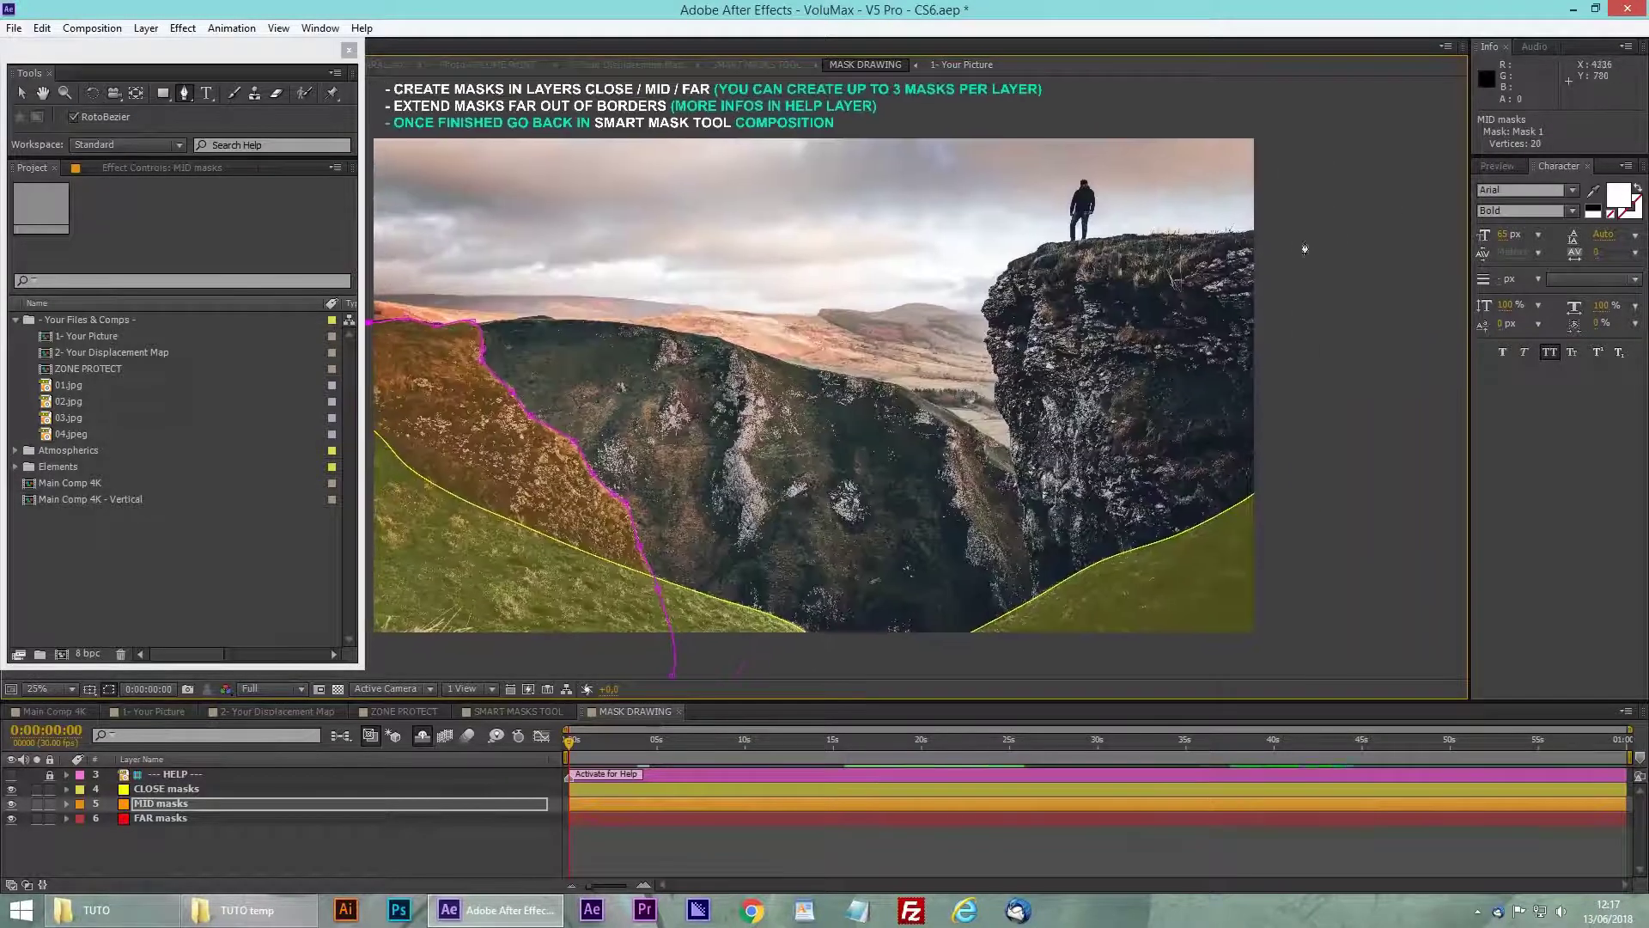
pyautogui.click(1245, 252)
pyautogui.click(1089, 257)
pyautogui.click(959, 263)
pyautogui.click(915, 269)
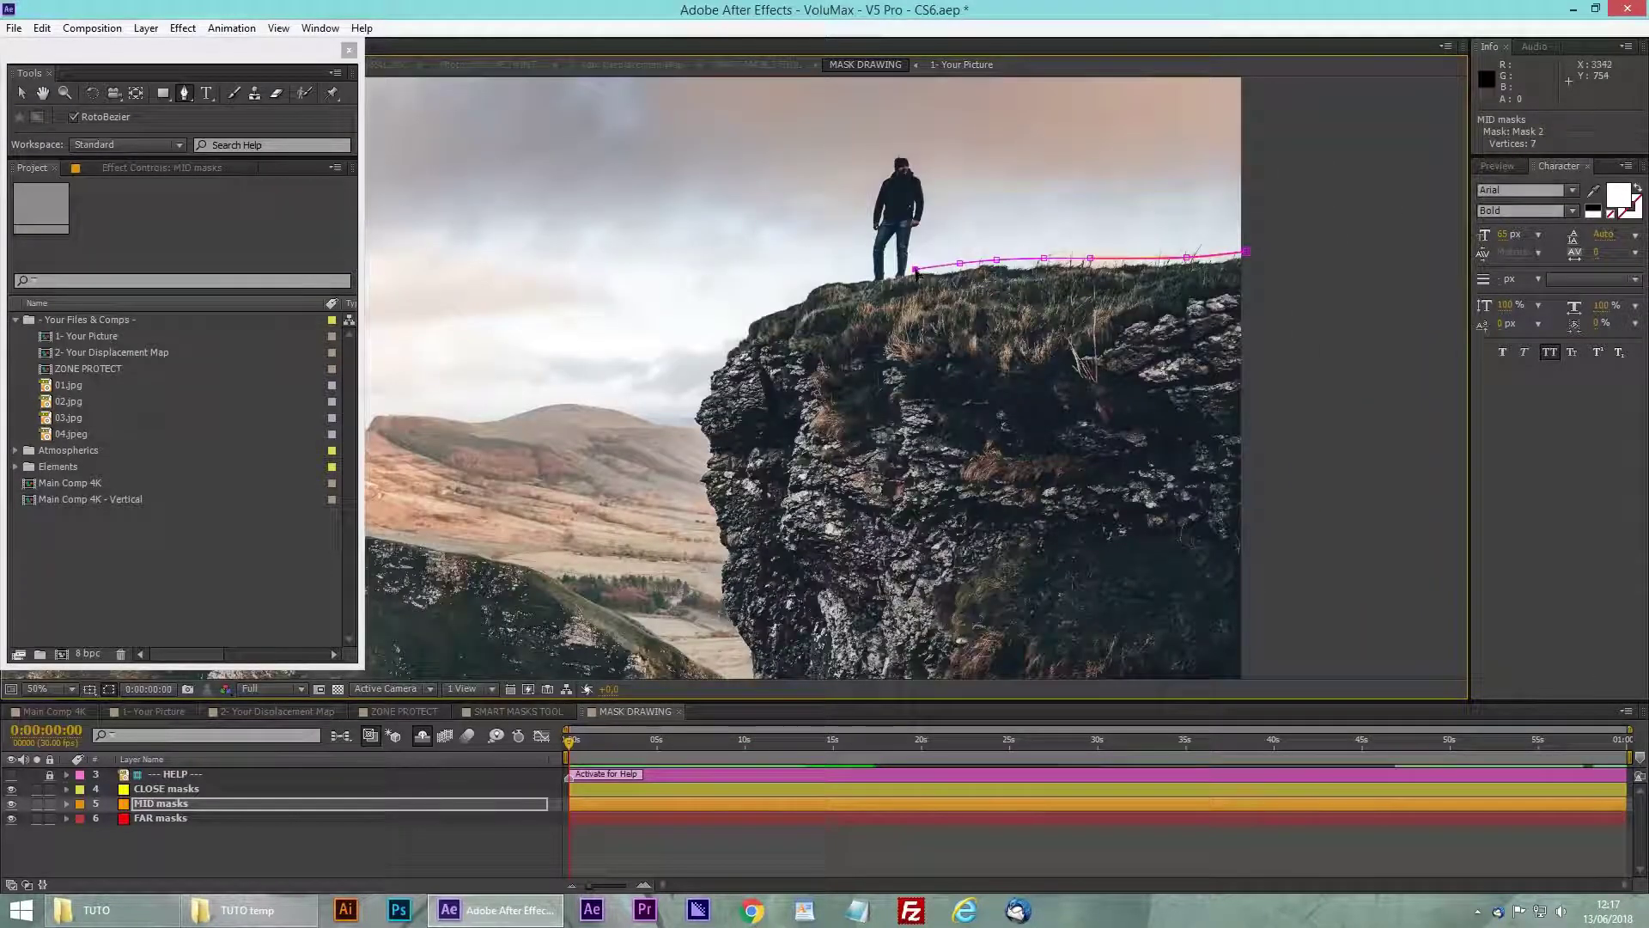
pyautogui.click(916, 228)
pyautogui.click(928, 217)
pyautogui.click(928, 184)
pyautogui.click(916, 166)
pyautogui.click(901, 152)
pyautogui.click(890, 158)
pyautogui.click(884, 170)
pyautogui.click(875, 183)
pyautogui.click(873, 198)
pyautogui.click(871, 213)
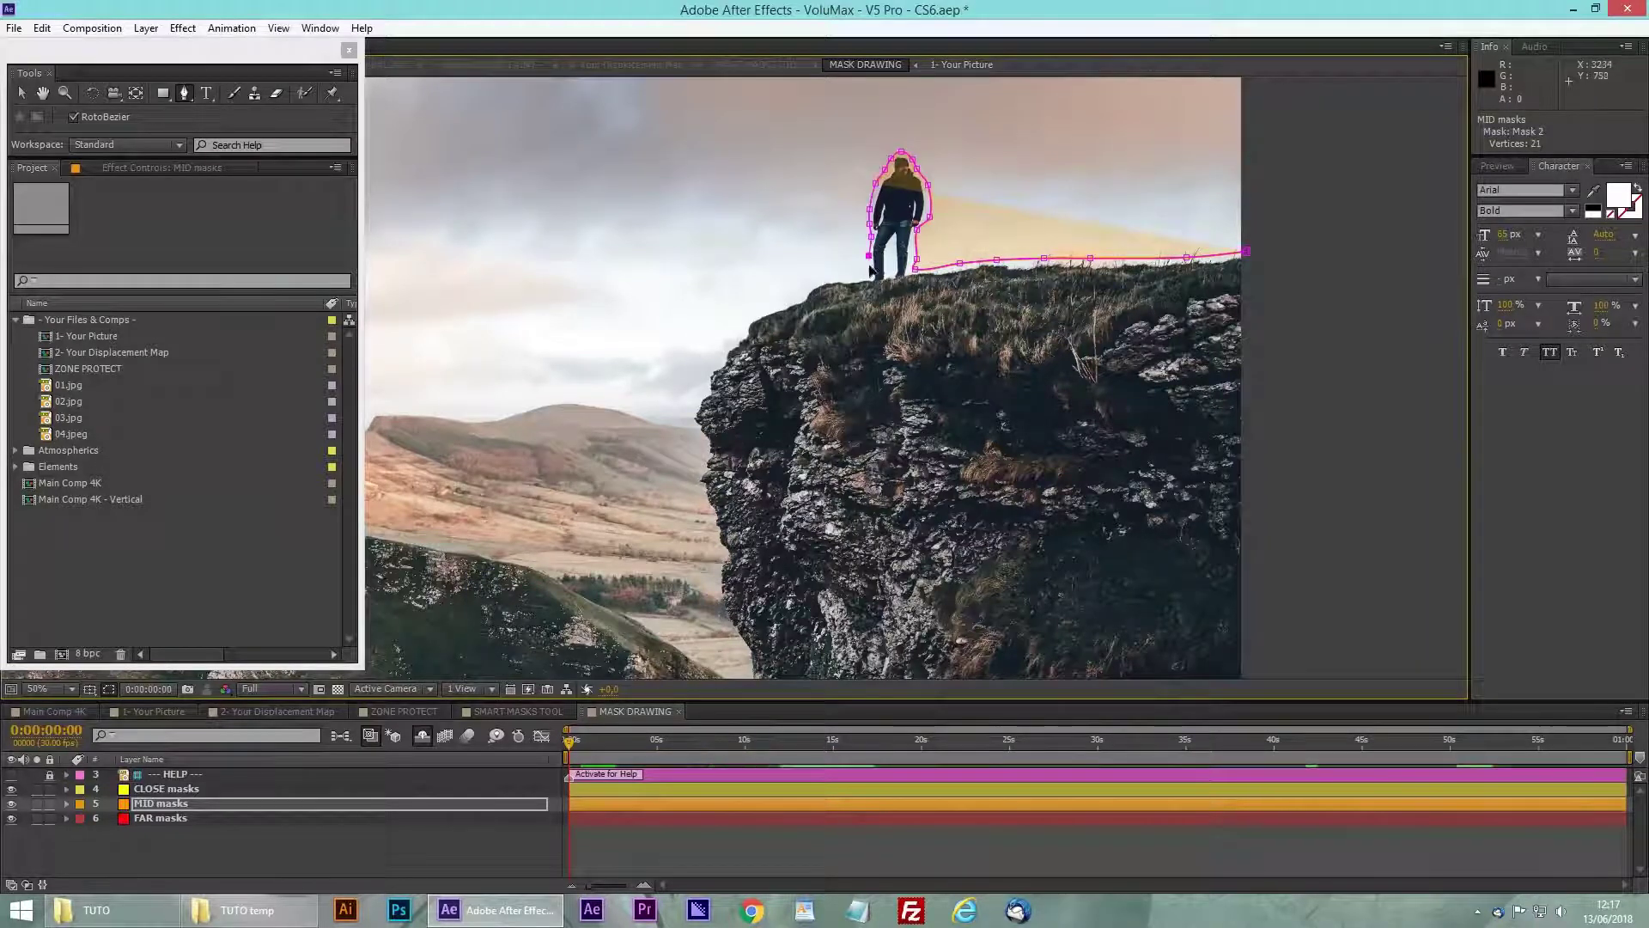
# Continue the second MID mask down the cliff face and close it beyond the frame's bottom and right borders
pyautogui.scroll(-2, 871, 279)
pyautogui.click(1065, 294)
pyautogui.click(1050, 297)
pyautogui.click(1035, 307)
pyautogui.click(992, 351)
pyautogui.click(988, 367)
pyautogui.click(987, 382)
pyautogui.click(992, 397)
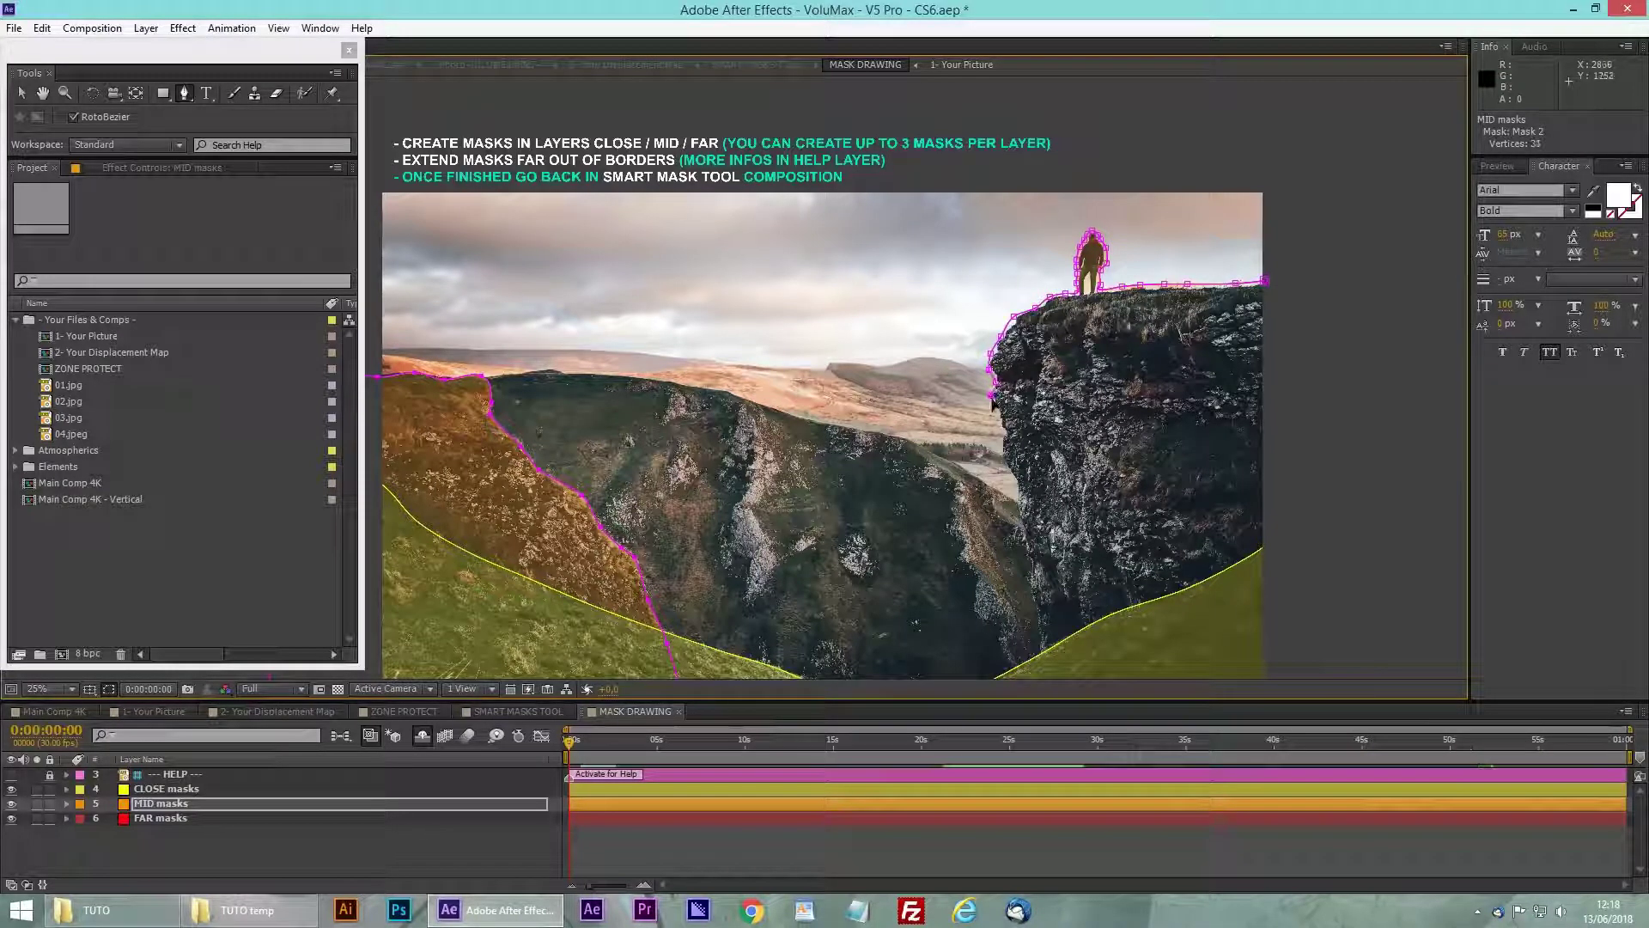
pyautogui.click(1013, 485)
pyautogui.click(1016, 503)
pyautogui.click(1018, 520)
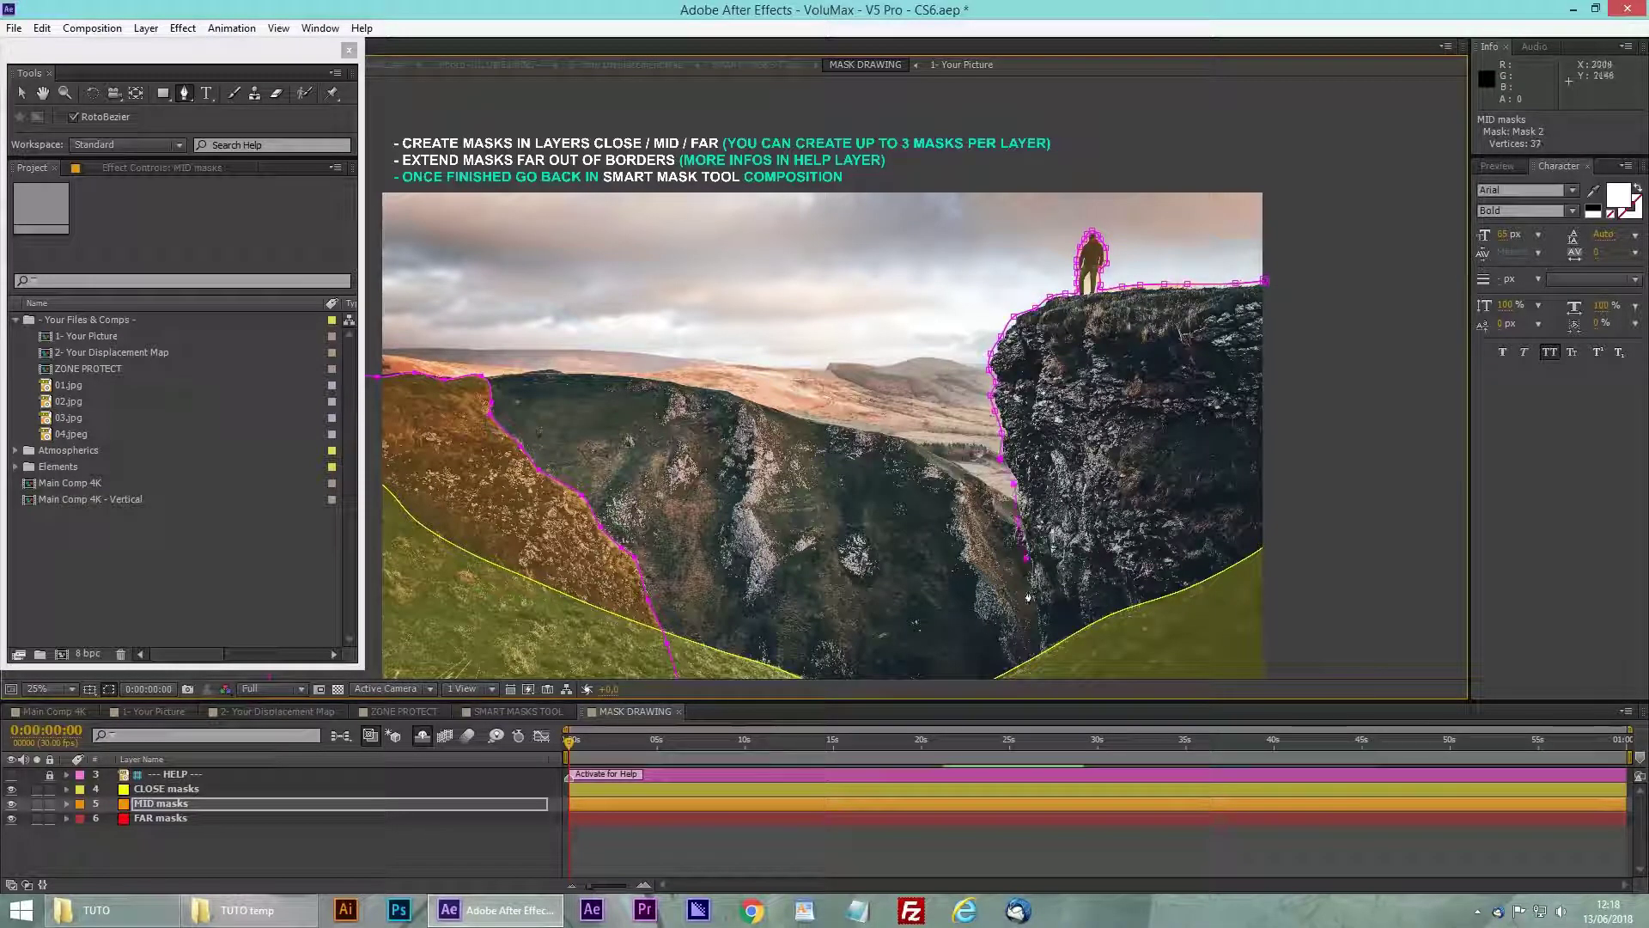
pyautogui.press(',')
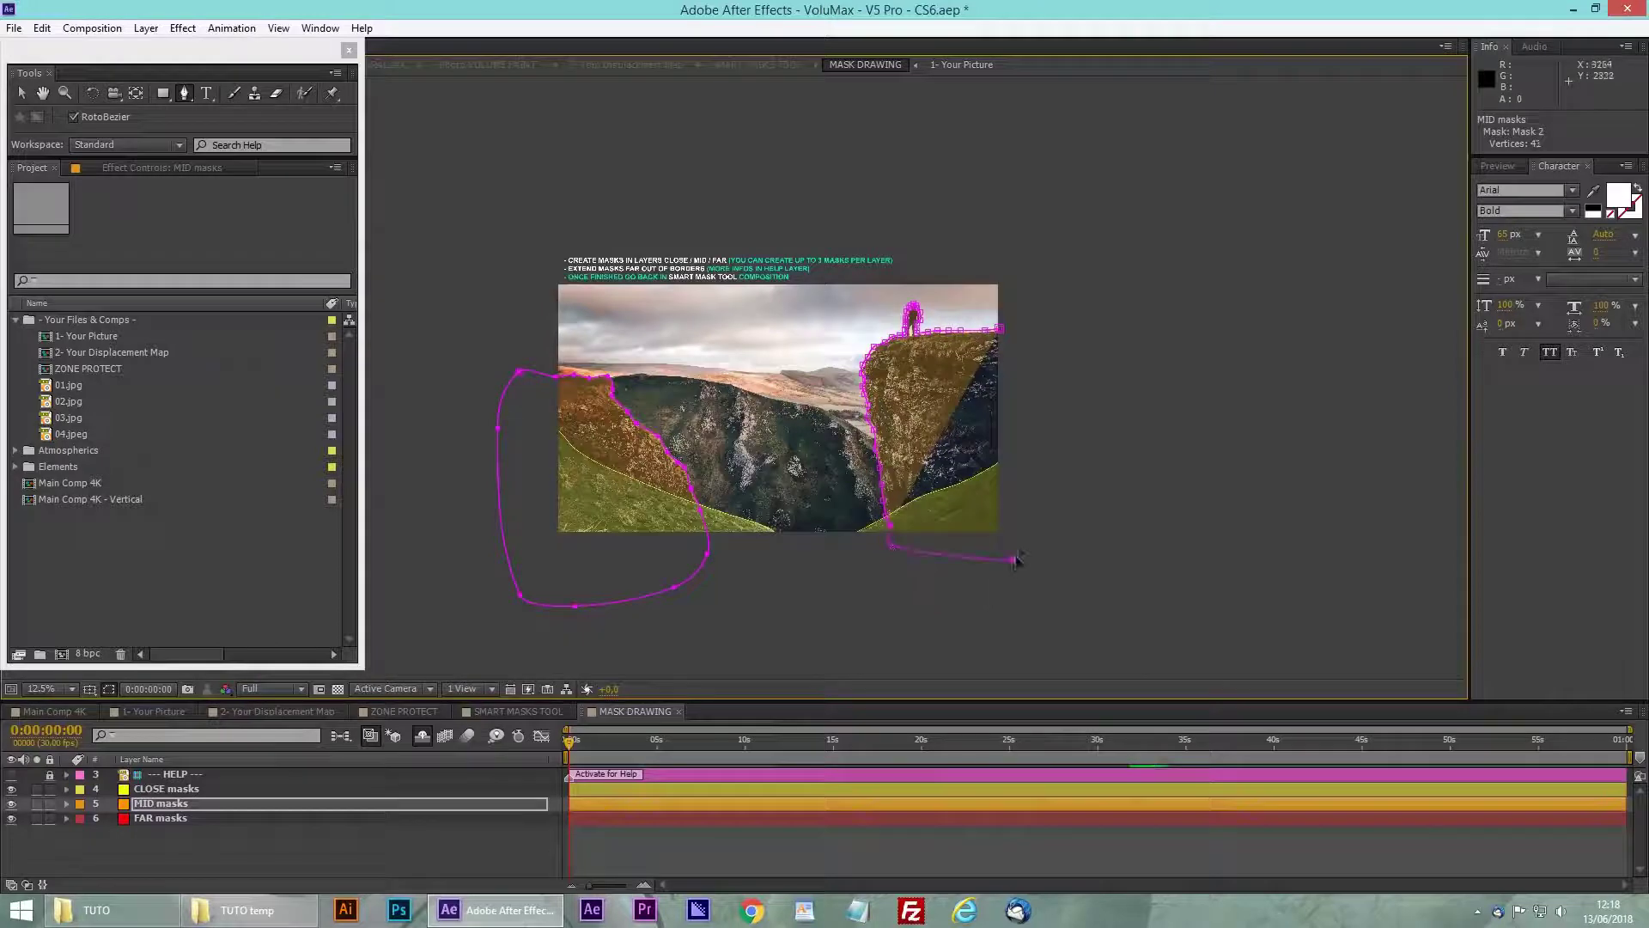
pyautogui.click(1035, 346)
pyautogui.click(1000, 329)
pyautogui.scroll(1, 697, 489)
pyautogui.moveTo(694, 493); pyautogui.dragTo(855, 404)
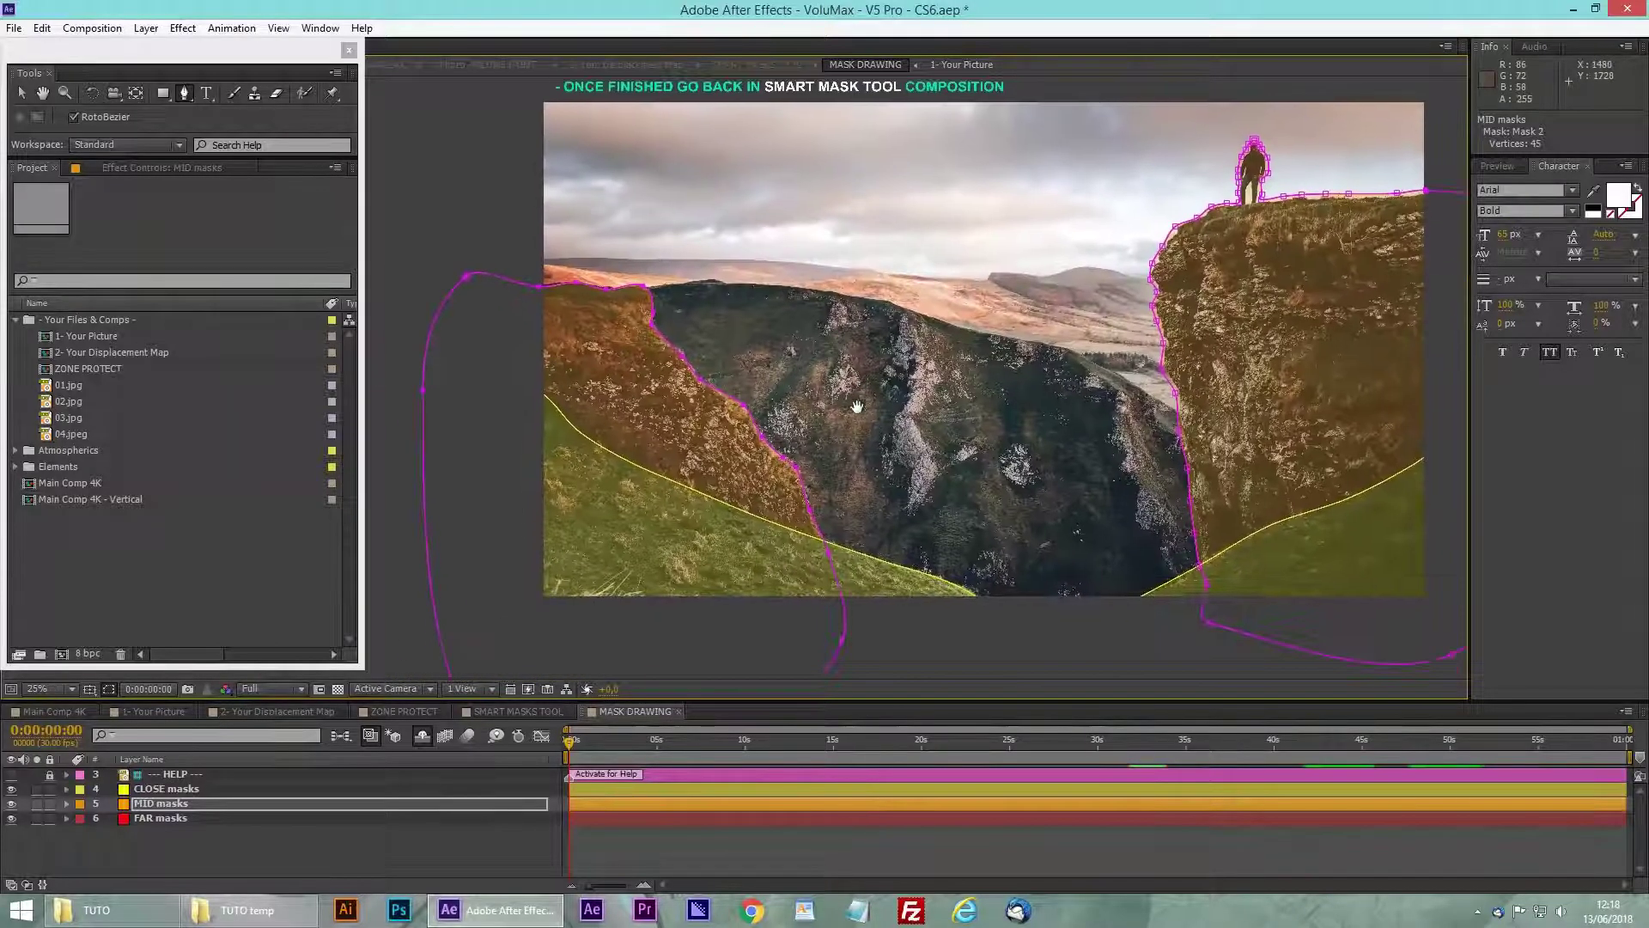
# Start a RotoBezier mask on the FAR masks layer, tracing the distant dark ridge from the frame's left edge down to the right cliff
pyautogui.click(147, 821)
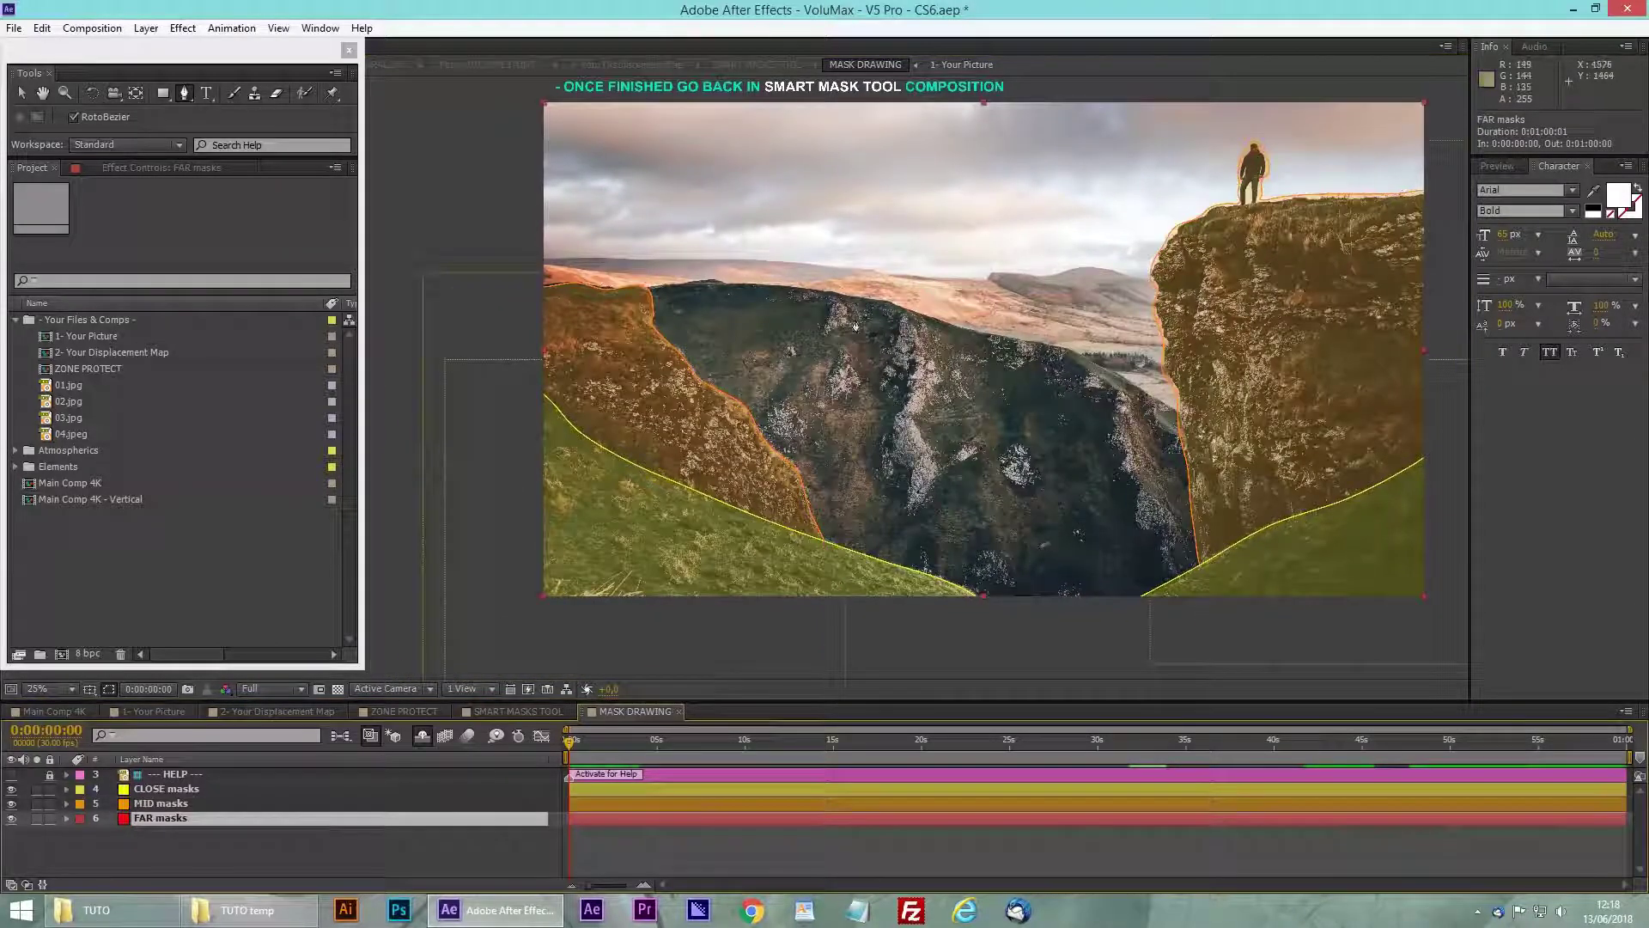
pyautogui.click(536, 285)
pyautogui.click(606, 288)
pyautogui.click(656, 285)
pyautogui.click(713, 279)
pyautogui.click(779, 286)
pyautogui.click(820, 292)
pyautogui.click(856, 296)
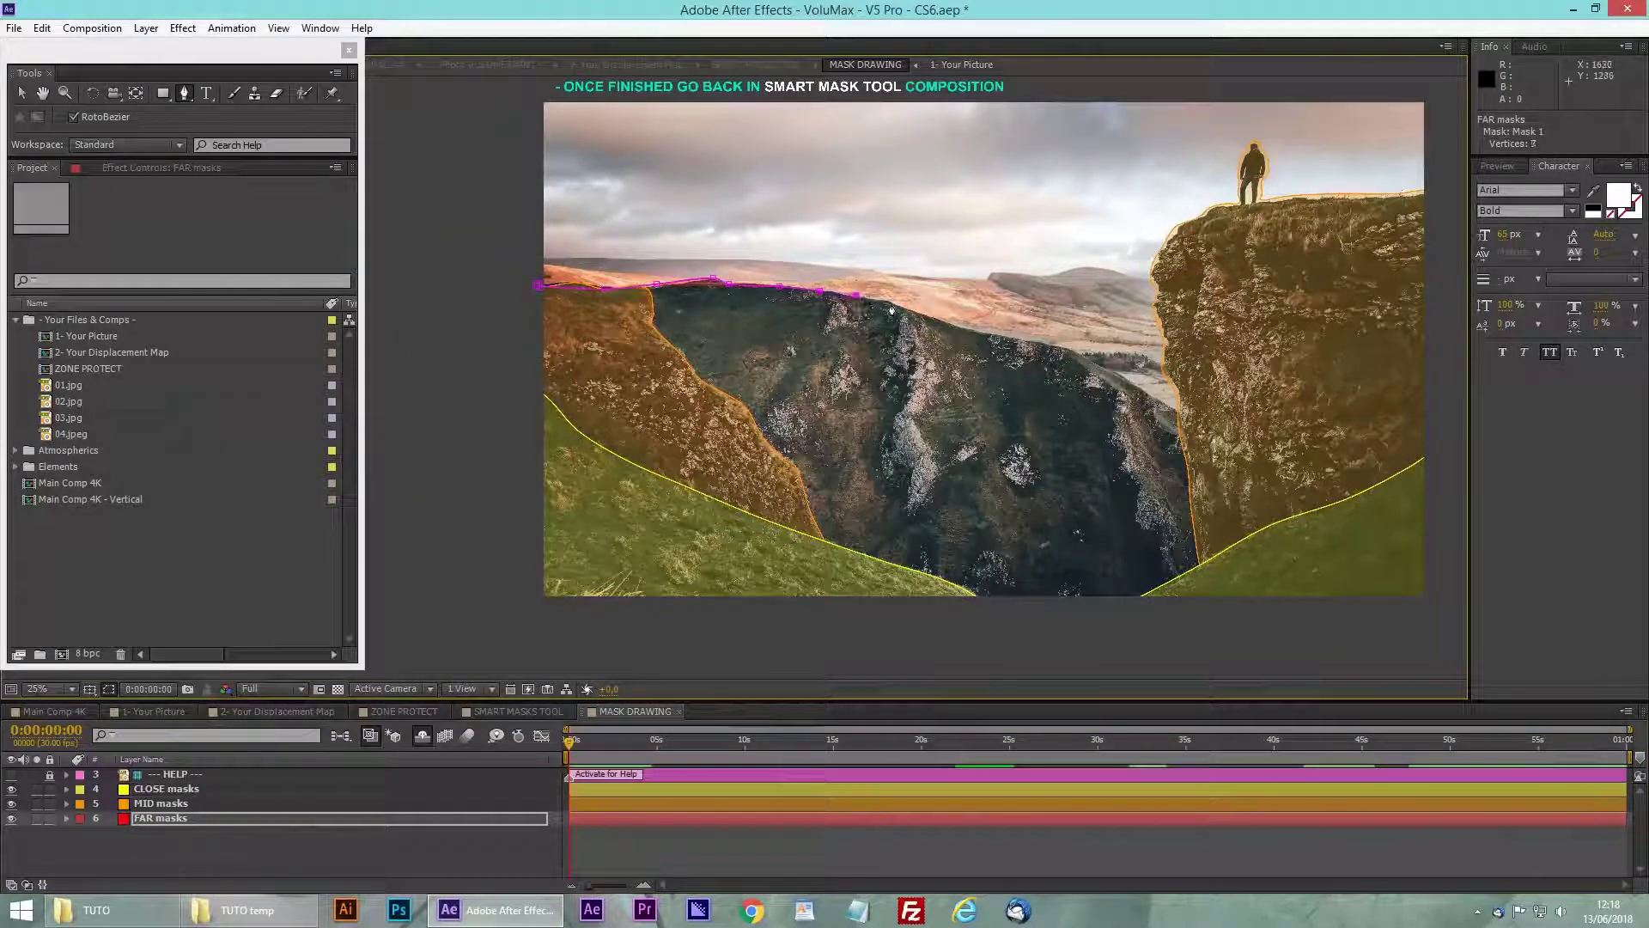
pyautogui.click(1065, 348)
pyautogui.click(1111, 372)
pyautogui.click(1152, 397)
pyautogui.click(1186, 418)
# Extend the FAR mask beyond the frame's bottom border, close it at its starting point and deselect the layer
pyautogui.scroll(-1, 1186, 421)
pyautogui.click(1005, 415)
pyautogui.click(1041, 530)
pyautogui.click(887, 544)
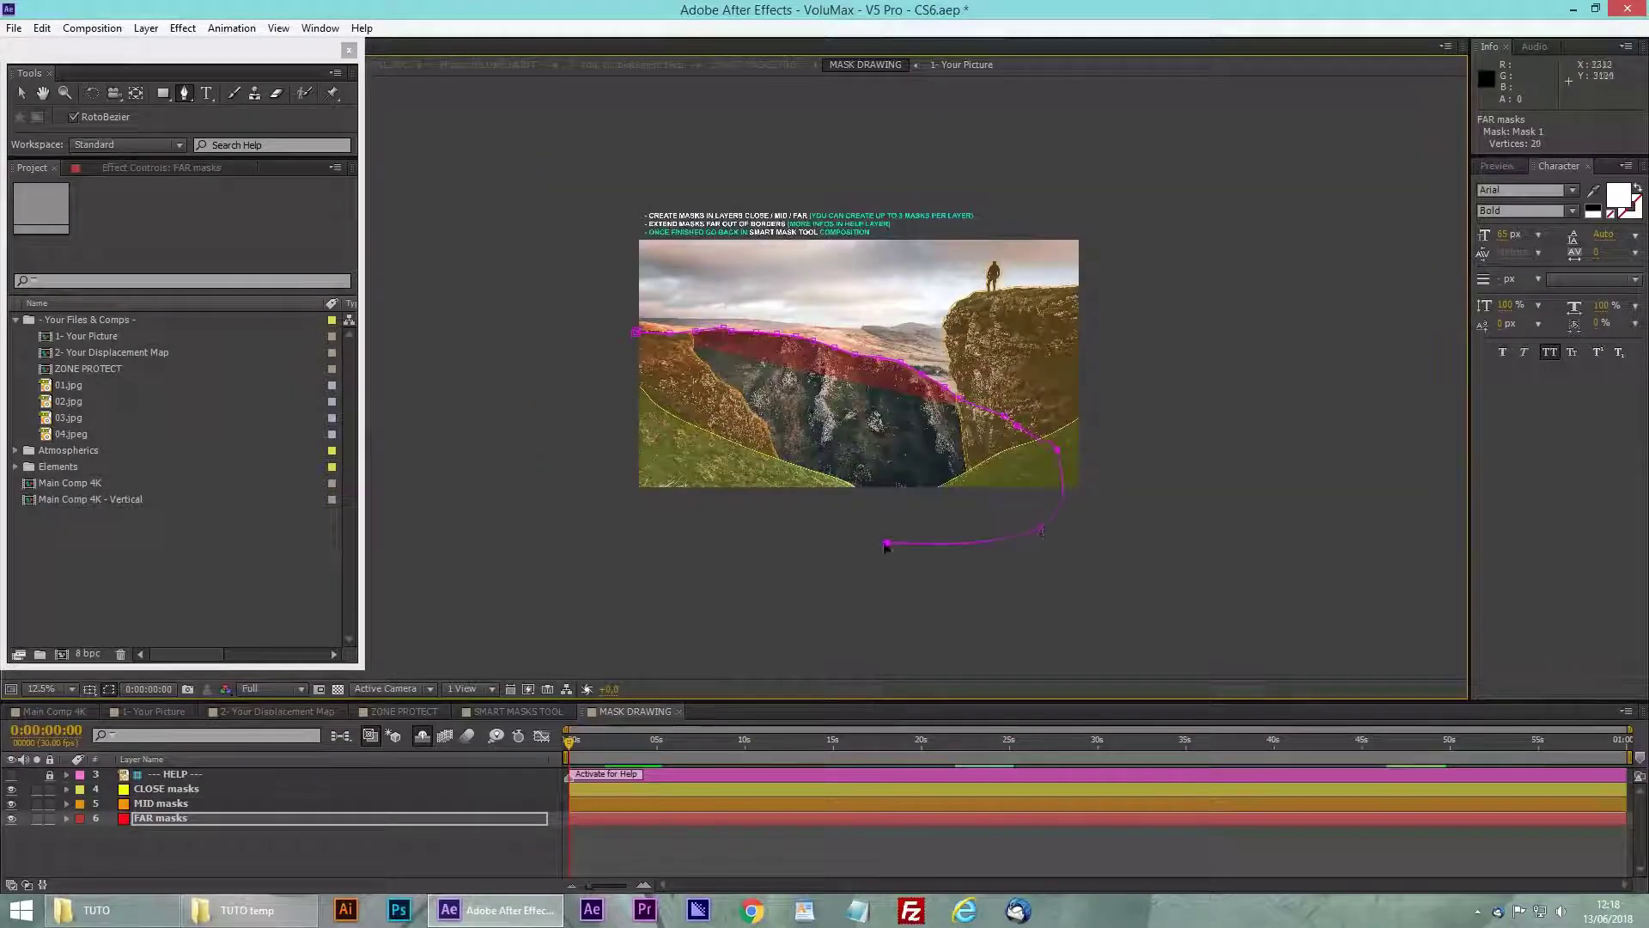
pyautogui.click(638, 334)
pyautogui.scroll(1, 733, 379)
pyautogui.moveTo(820, 474); pyautogui.dragTo(766, 498)
pyautogui.click(286, 872)
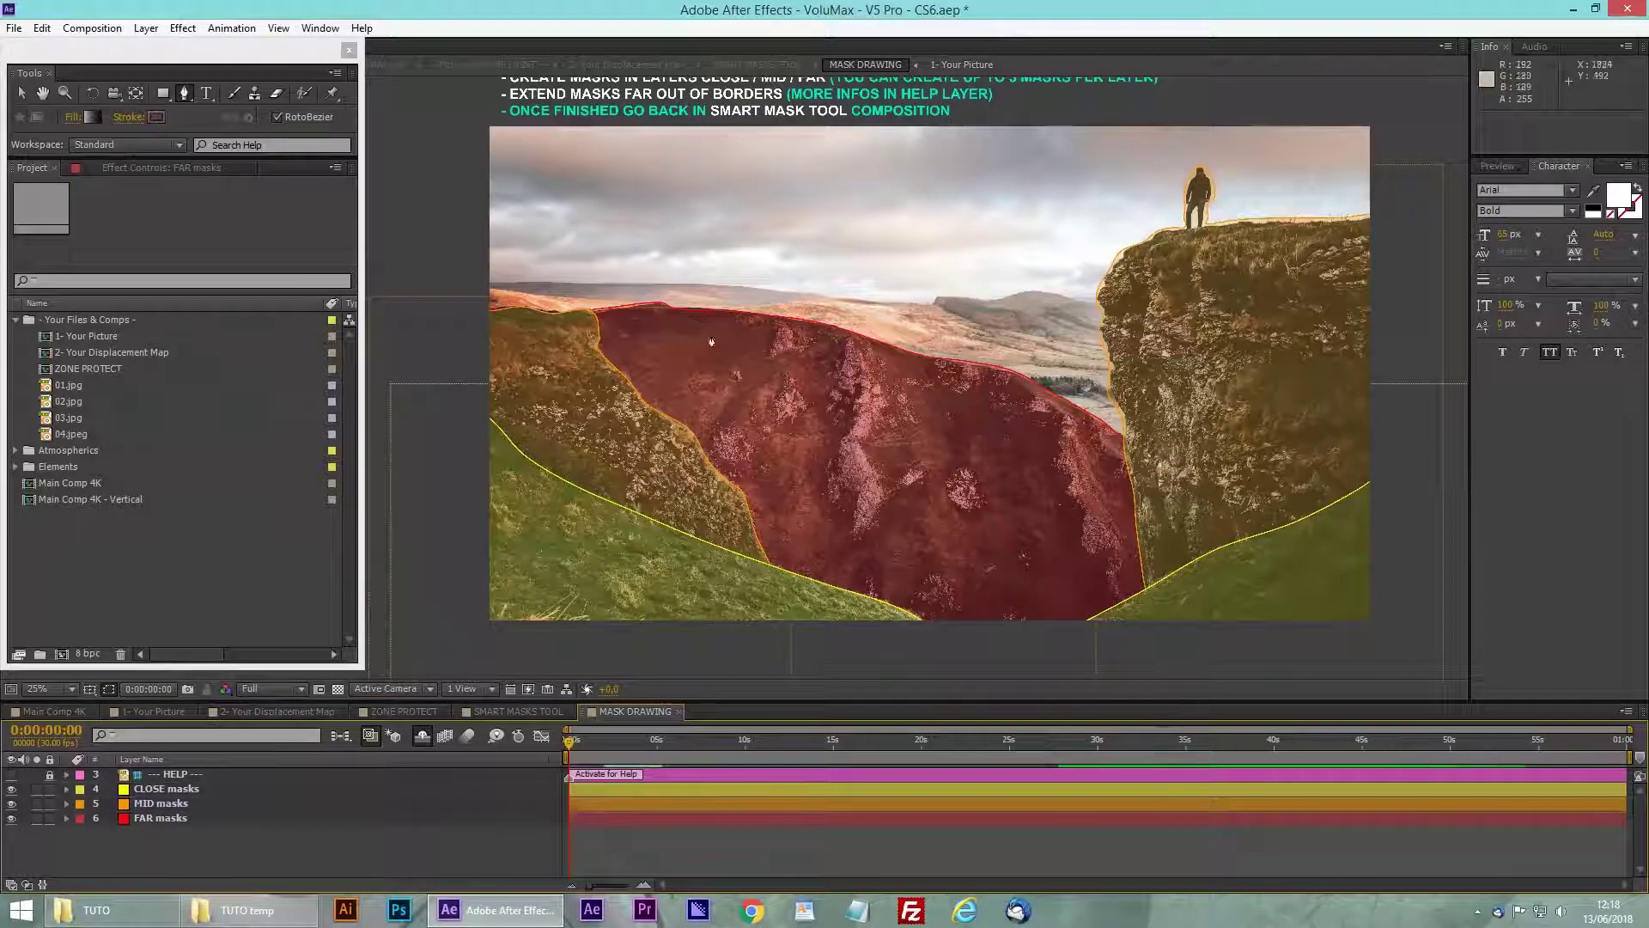
# Open the SMART MASKS TOOL composition and turn off SHOW MASKS in the CONTROLS layer's effects
pyautogui.click(521, 713)
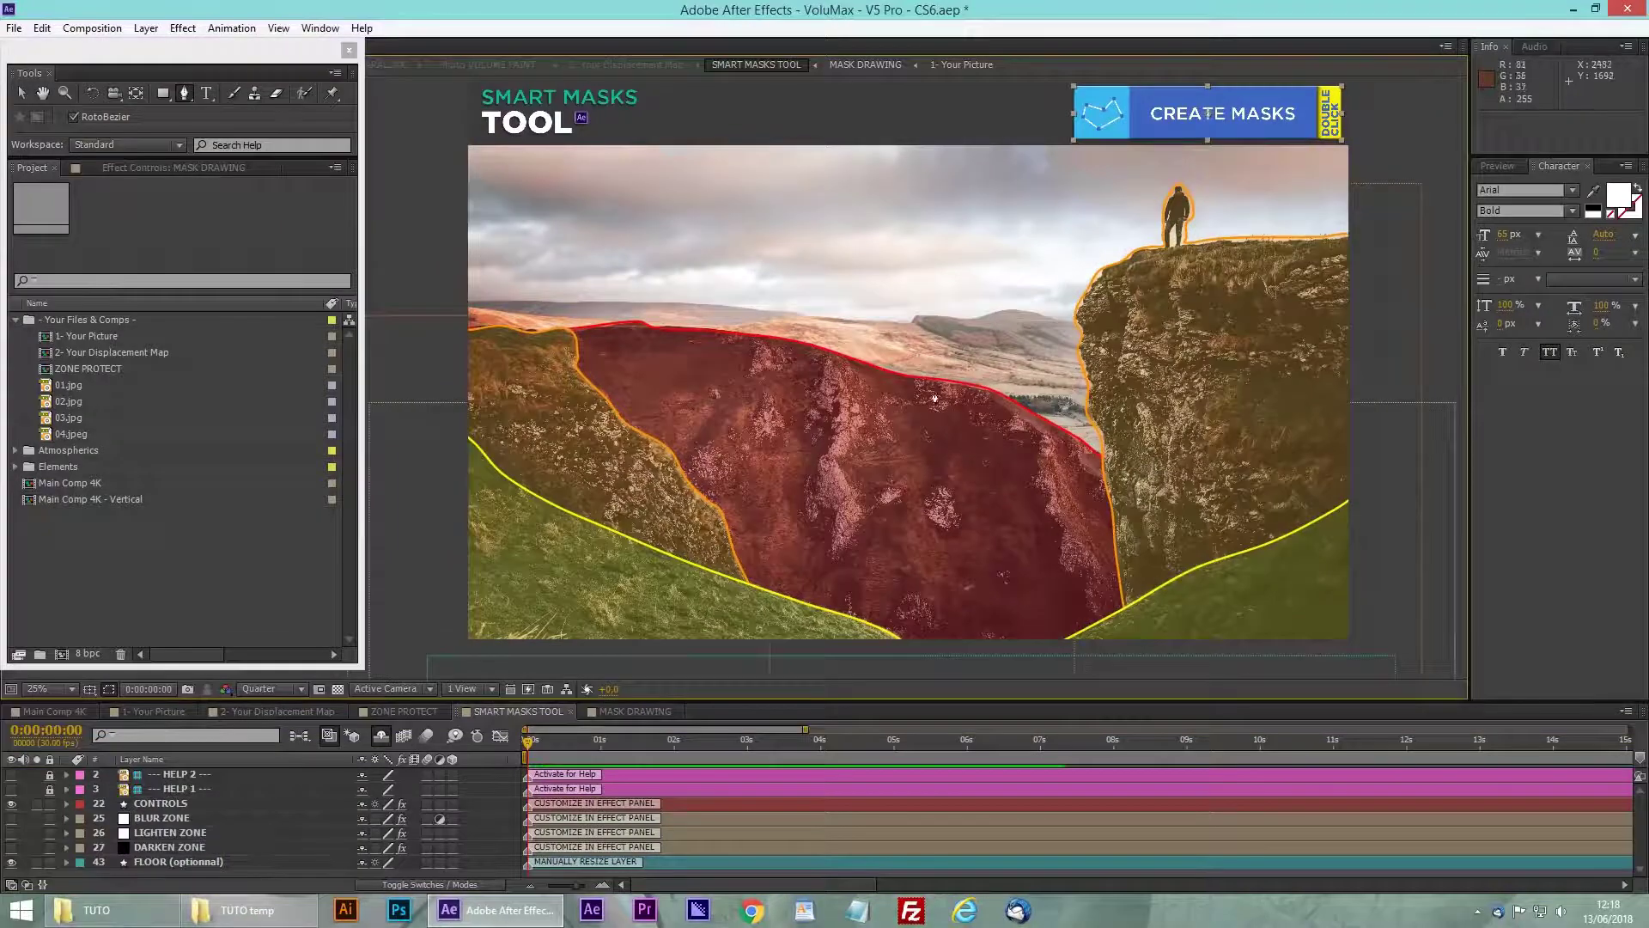
pyautogui.click(162, 805)
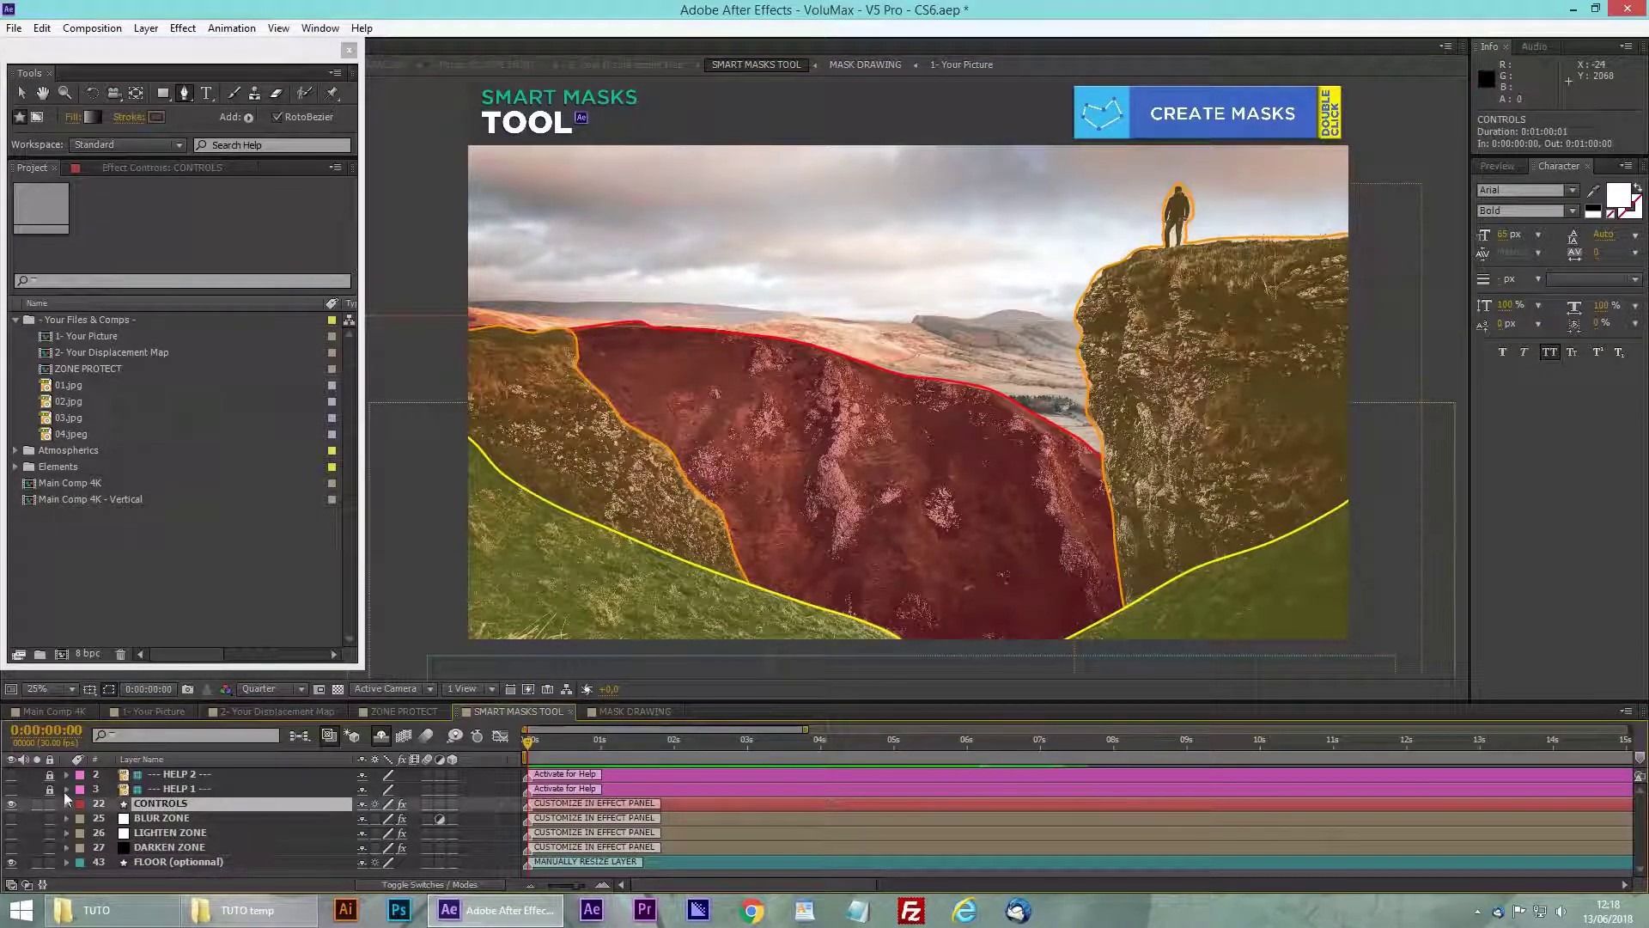
pyautogui.click(142, 168)
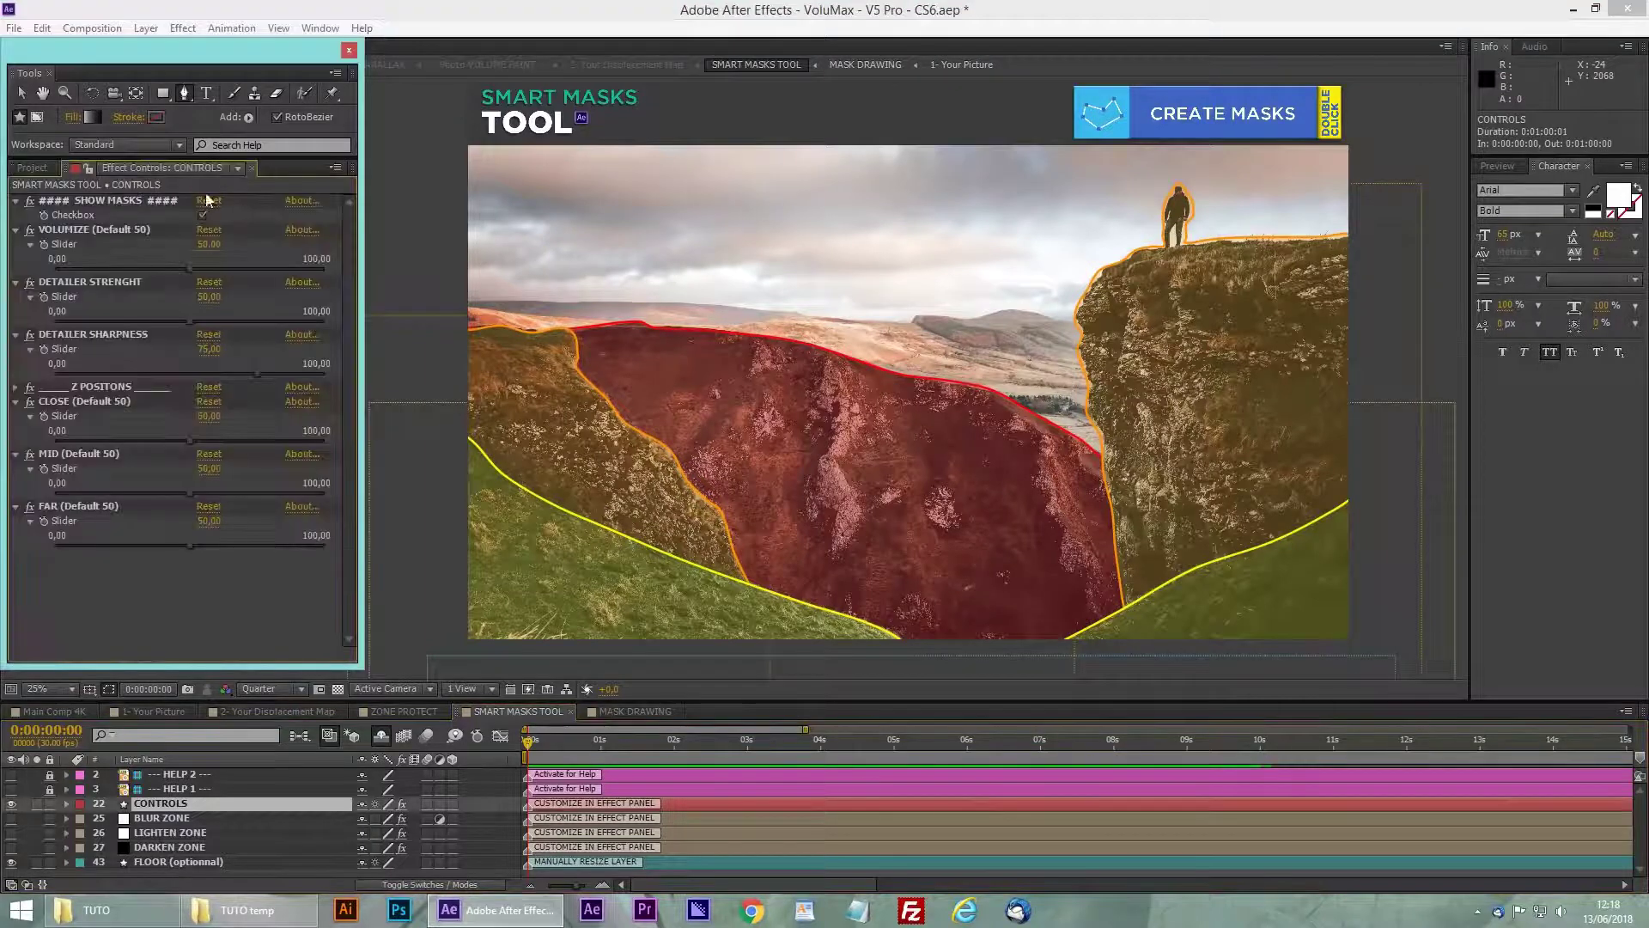
pyautogui.click(160, 204)
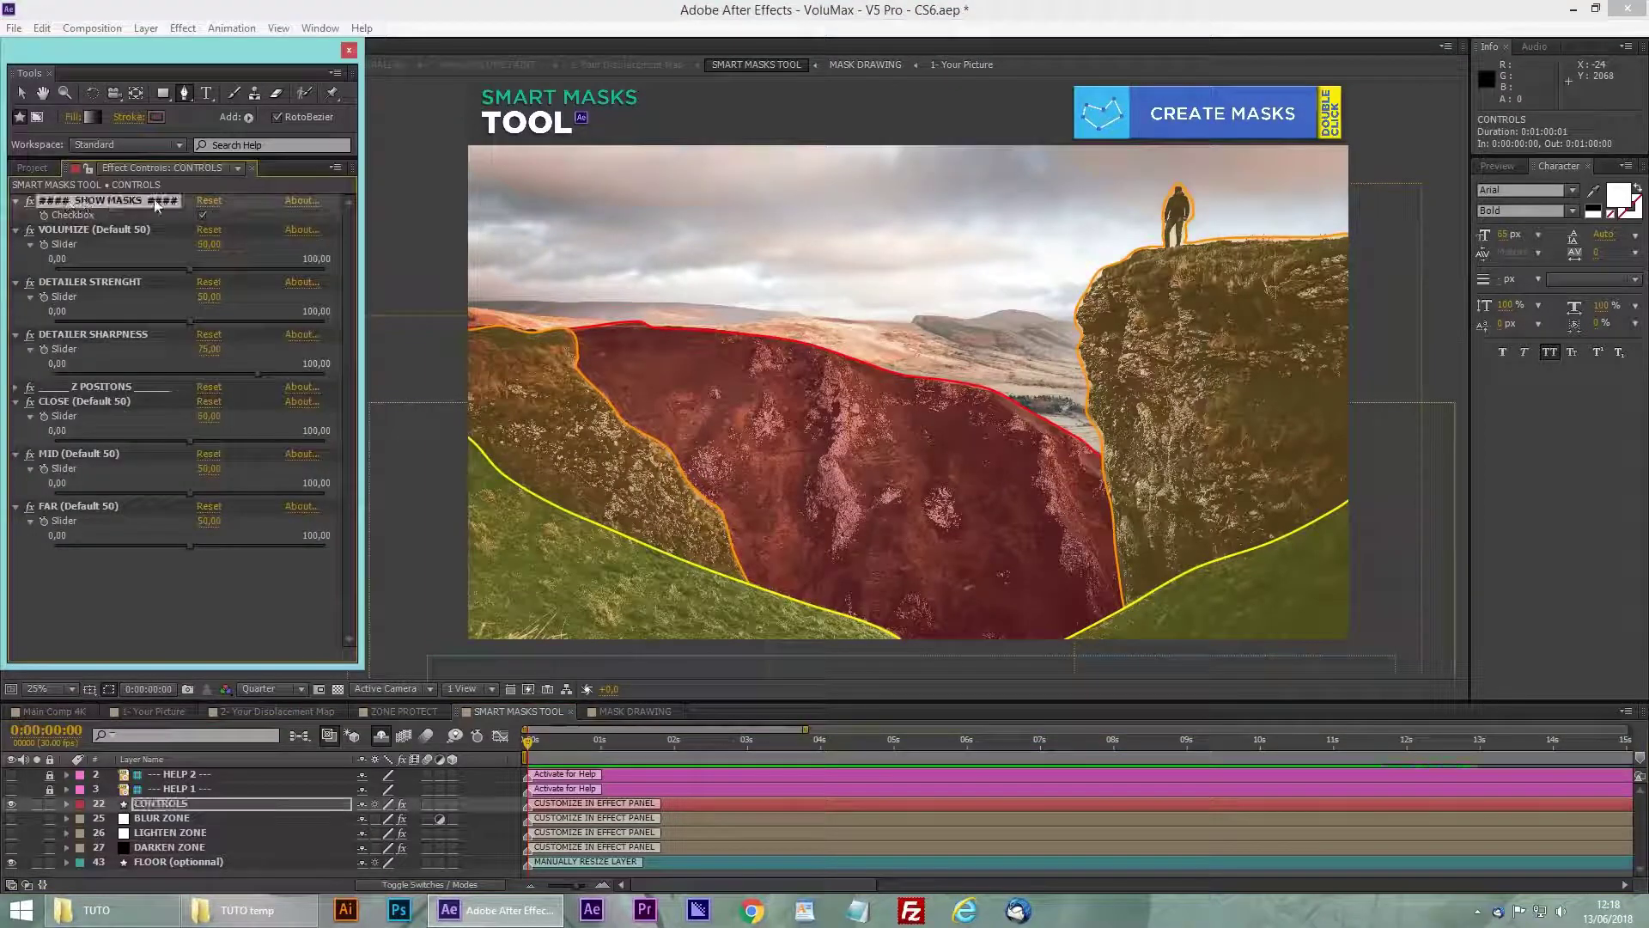
pyautogui.click(202, 216)
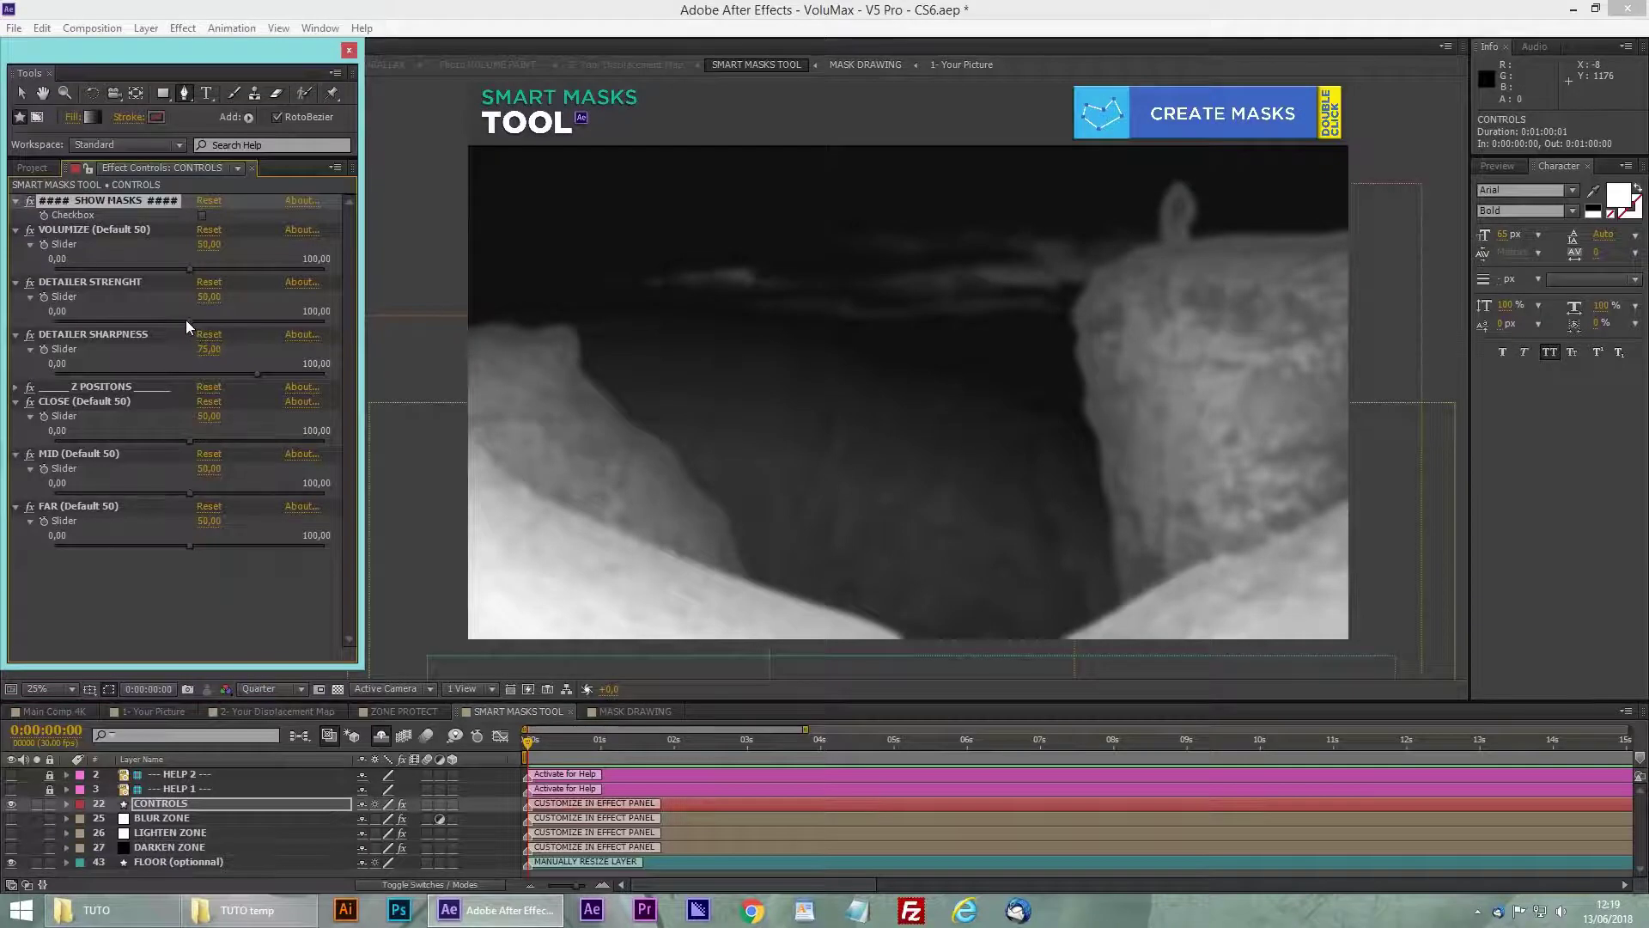
# Set DETAILER STRENGHT to 0, try lower and higher VOLUMIZE values, and return VOLUMIZE to 50
pyautogui.moveTo(191, 319); pyautogui.dragTo(49, 318)
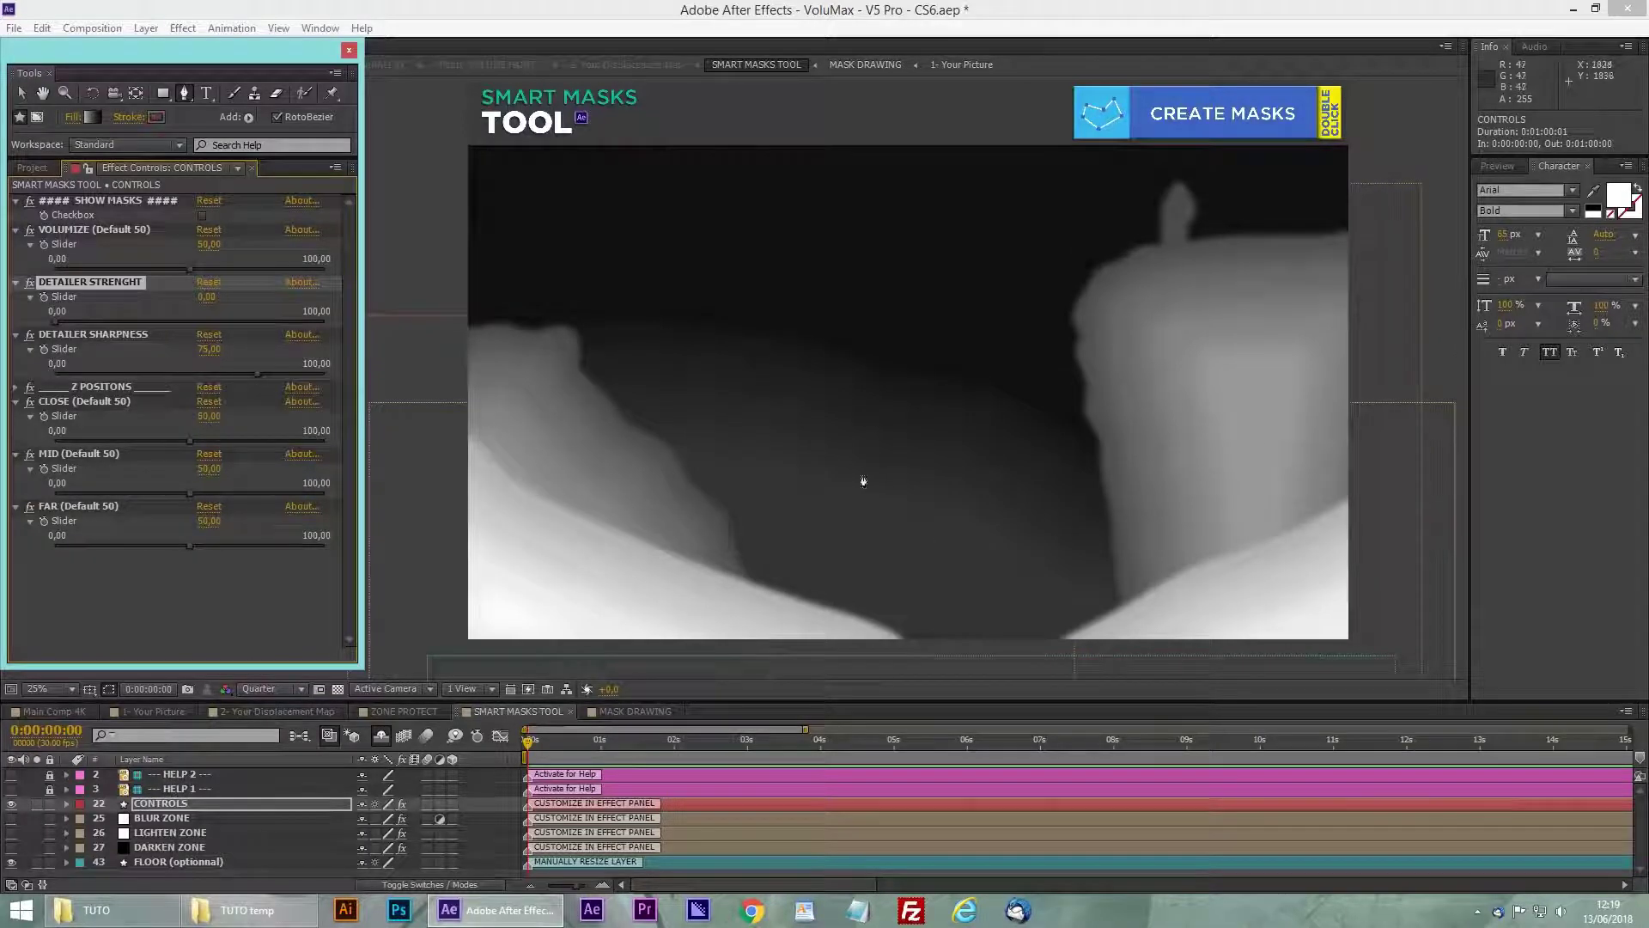
pyautogui.moveTo(181, 269)
pyautogui.mouseDown()
pyautogui.moveTo(49, 275)
pyautogui.moveTo(336, 292)
pyautogui.moveTo(187, 280)
pyautogui.mouseUp()
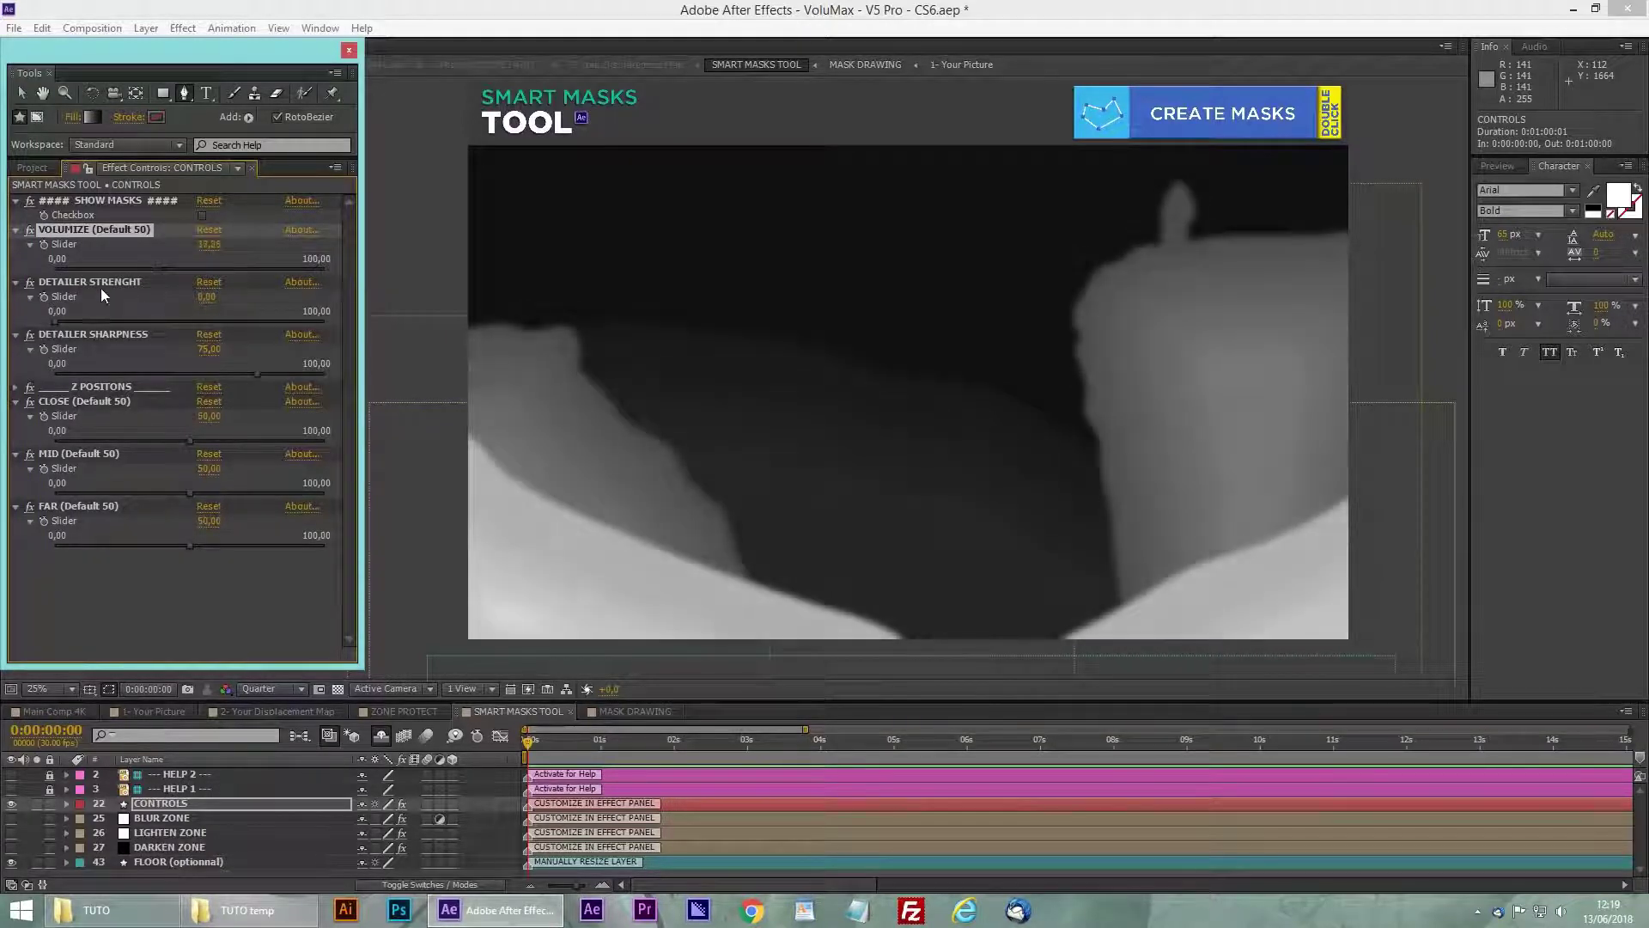
pyautogui.moveTo(44, 266); pyautogui.dragTo(206, 273)
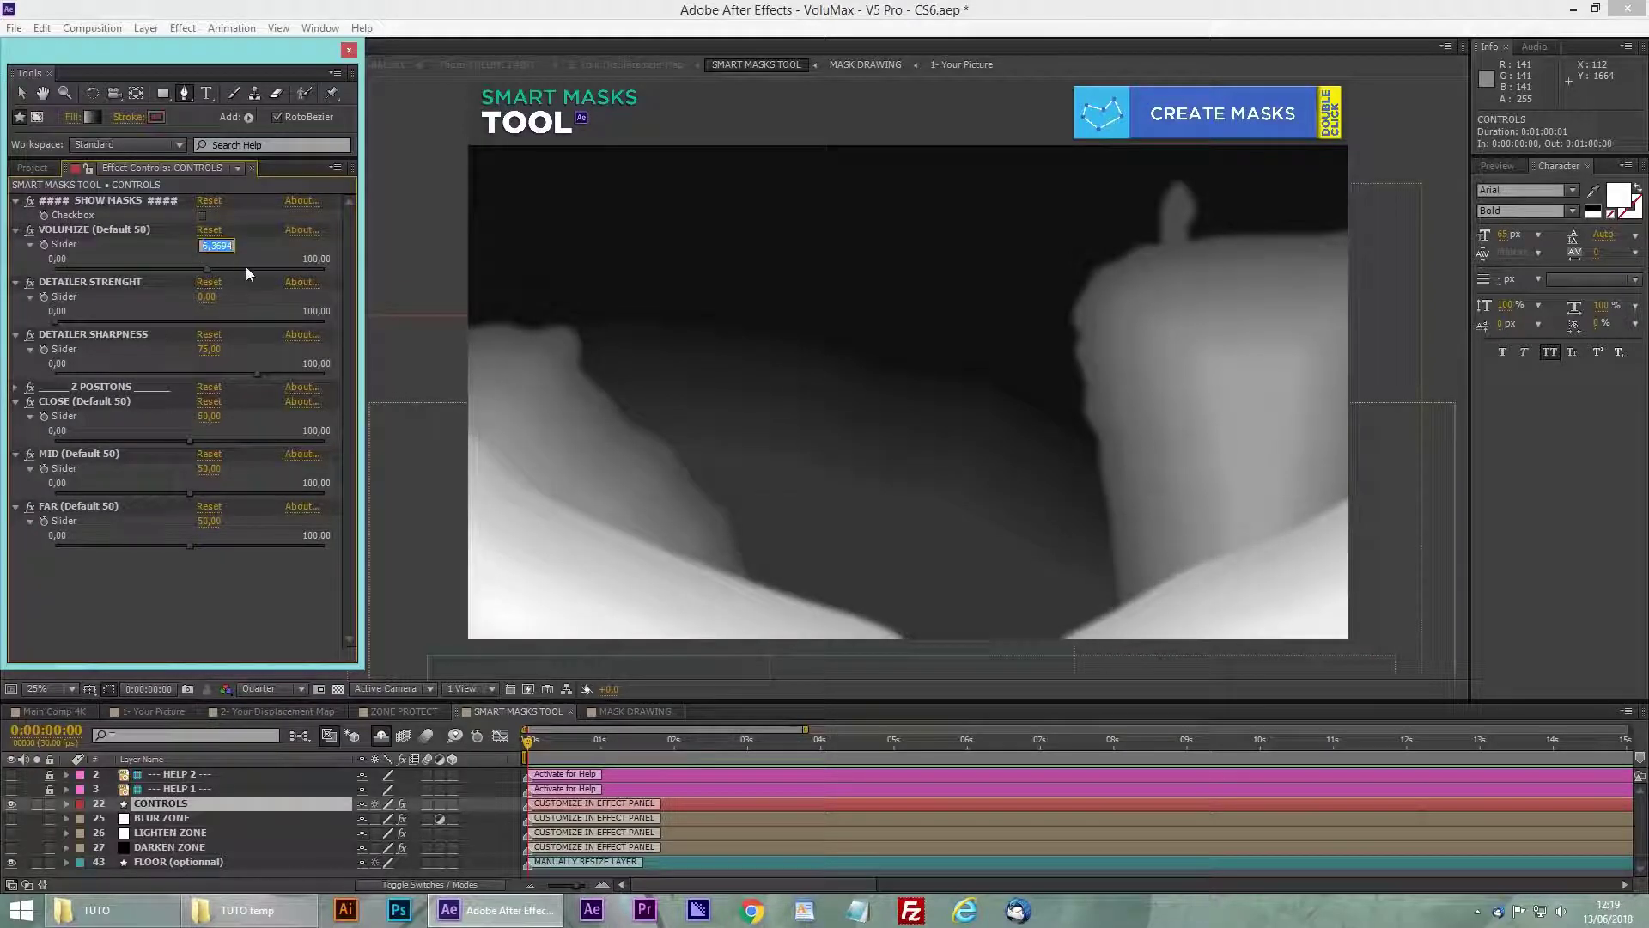
pyautogui.write('50')
pyautogui.press('Return')
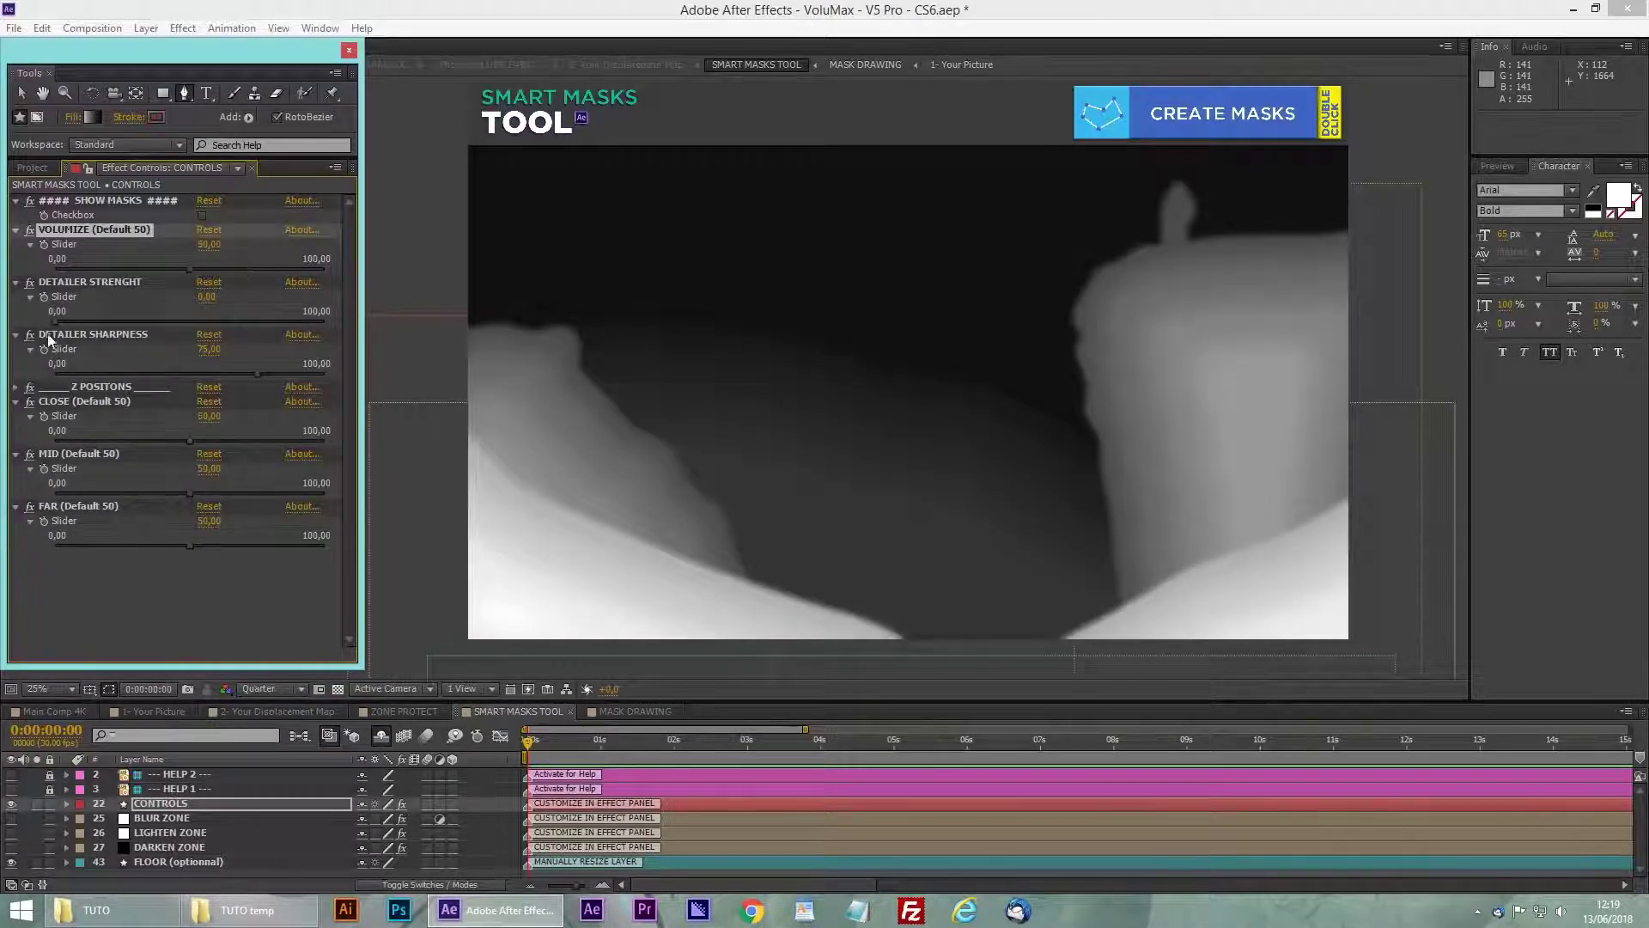
# Set DETAILER STRENGHT to about 27 and DETAILER SHARPNESS to about 76 for the displacement map
pyautogui.moveTo(50, 321); pyautogui.dragTo(154, 325)
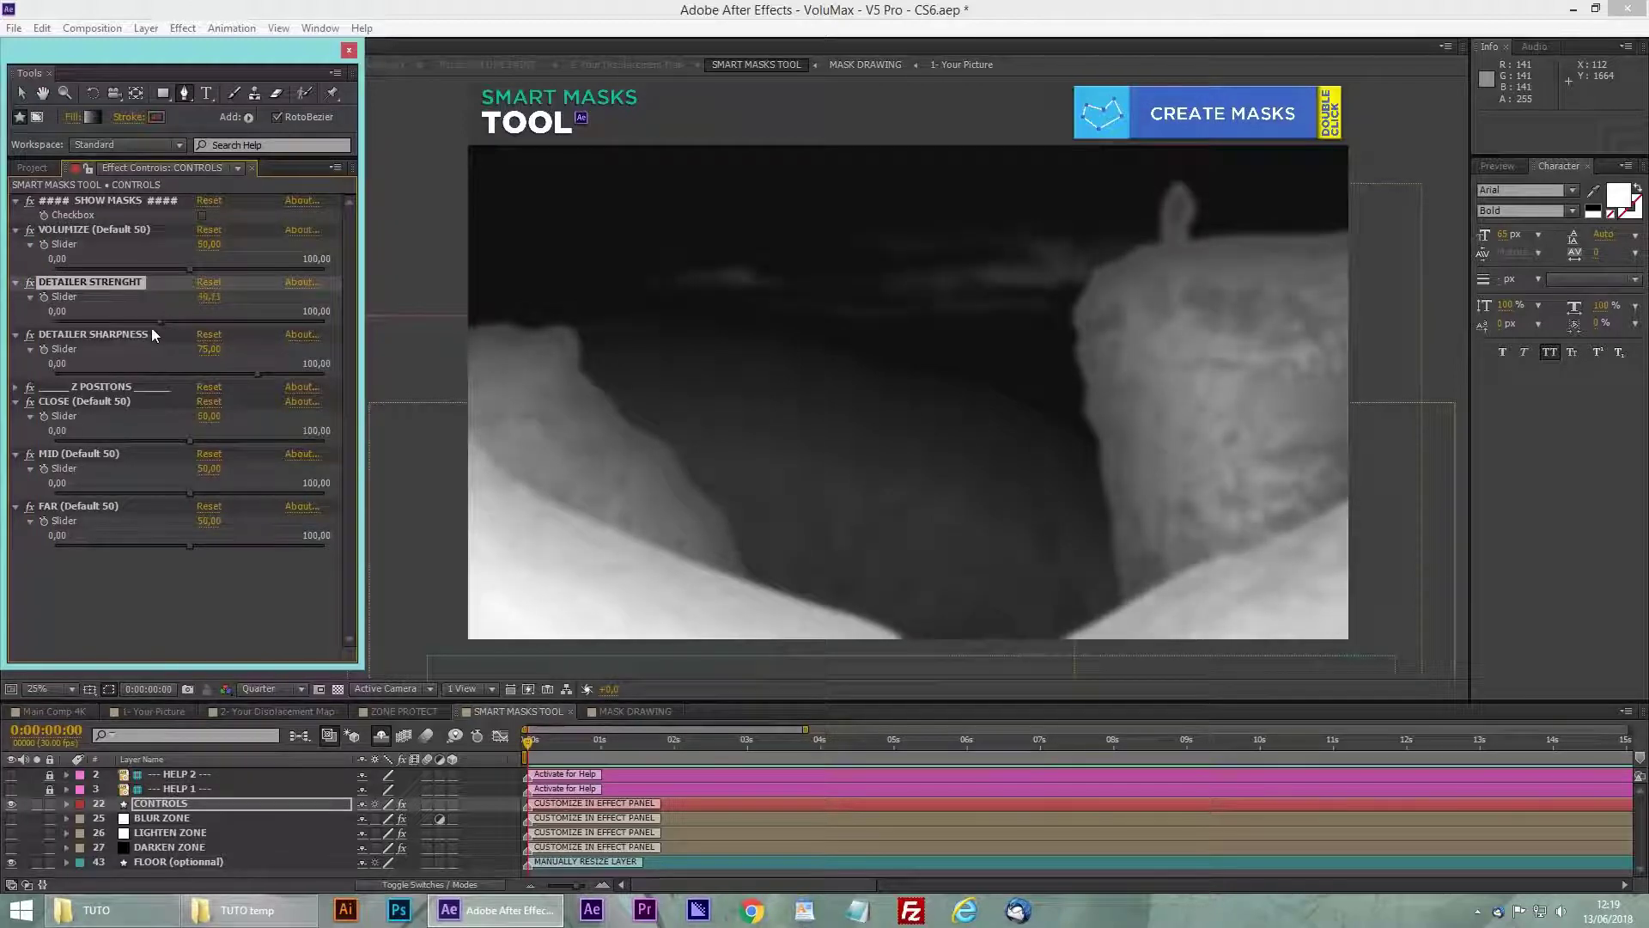
pyautogui.moveTo(255, 373); pyautogui.dragTo(213, 393)
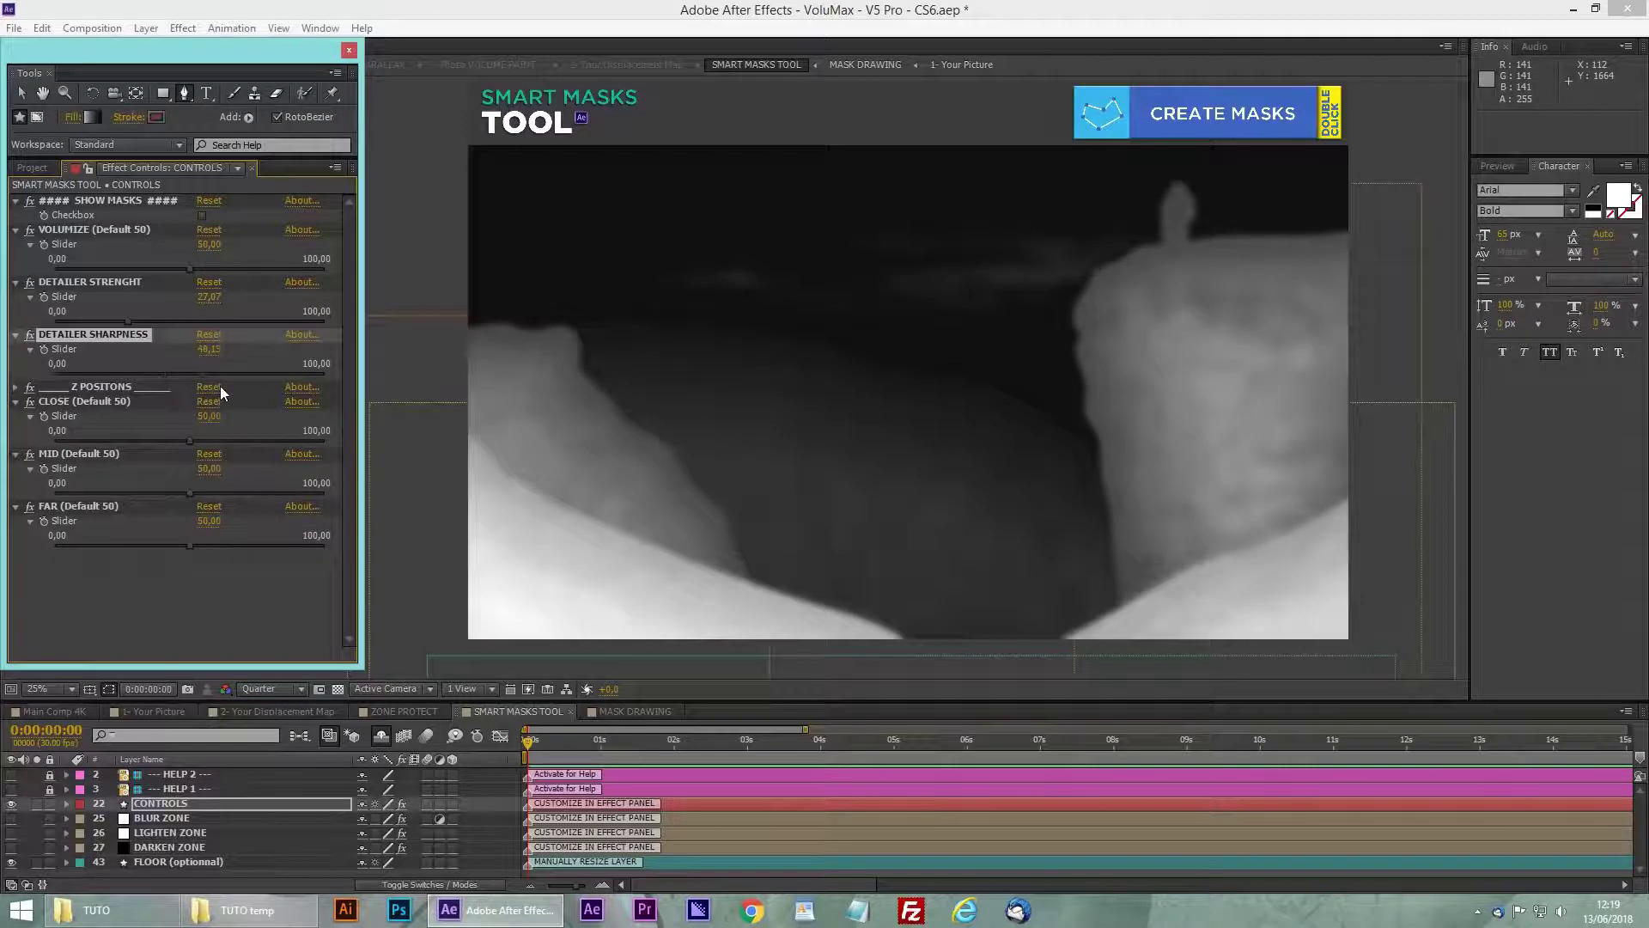
pyautogui.moveTo(361, 392); pyautogui.dragTo(309, 381)
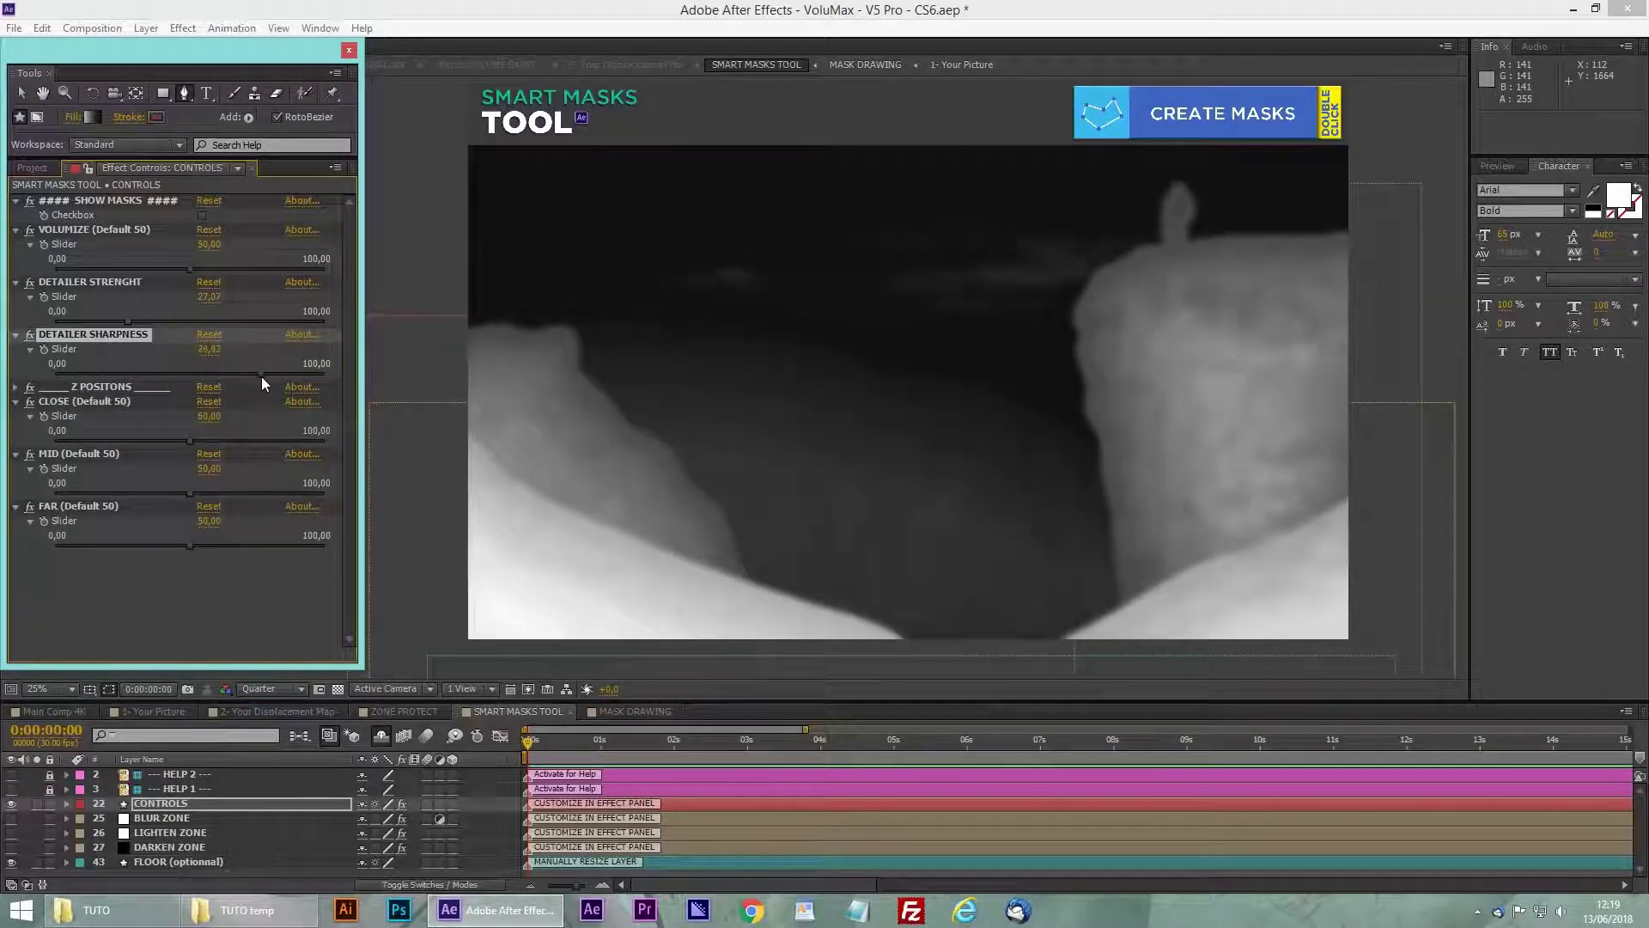
pyautogui.moveTo(346, 493); pyautogui.dragTo(1352, 512)
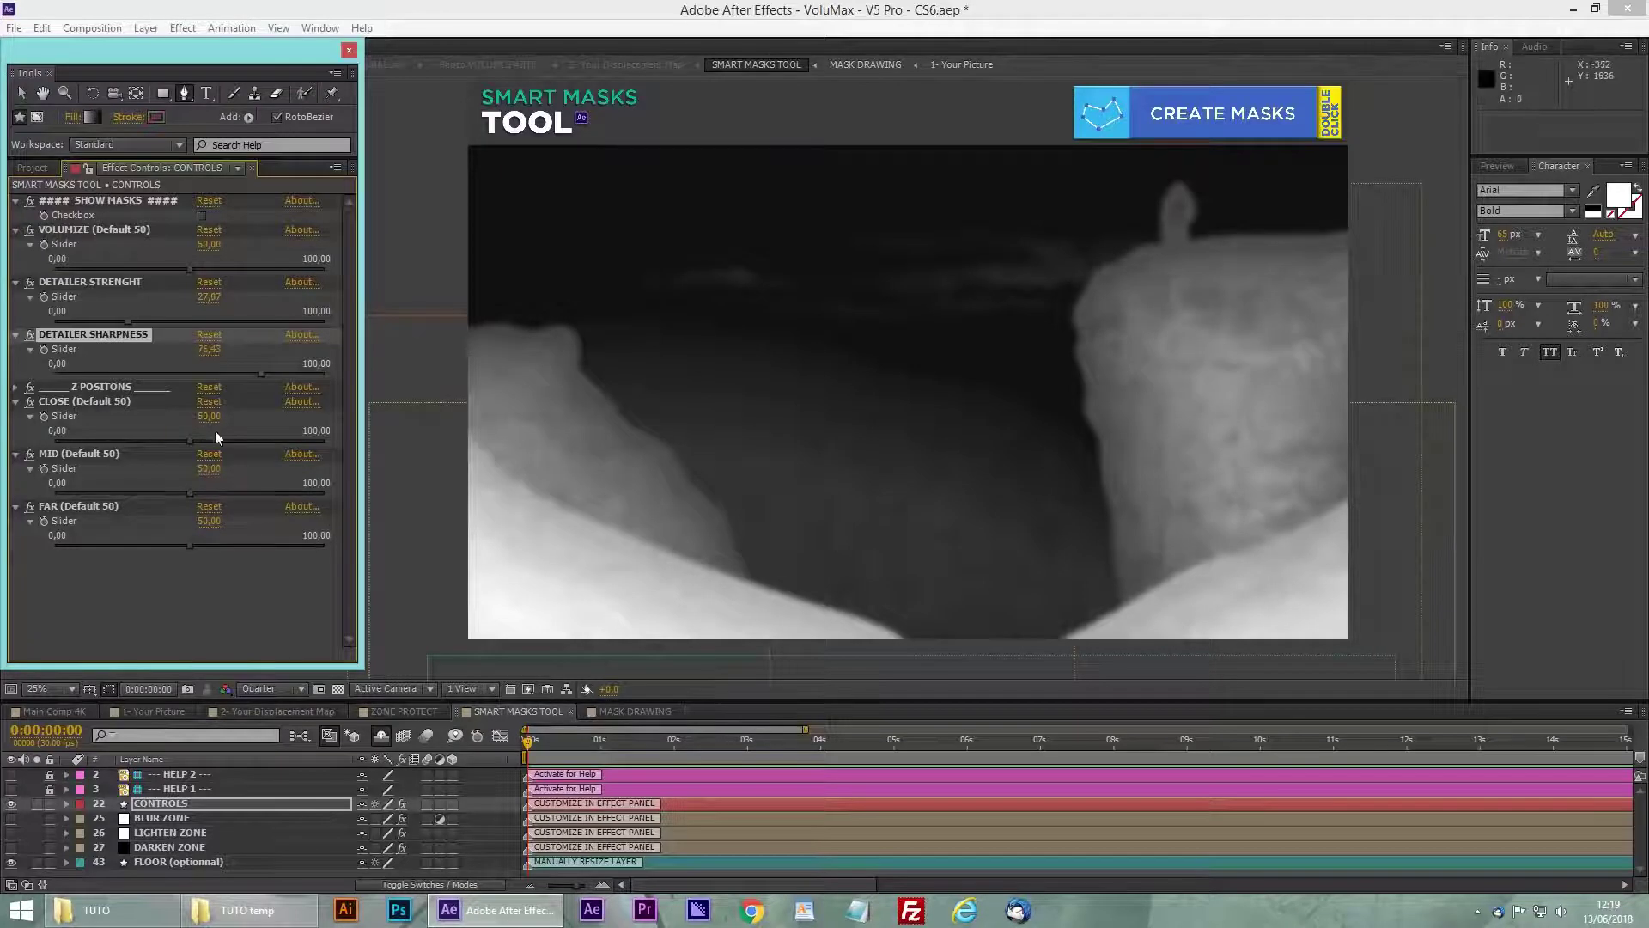
# Try raising the CLOSE and MID Z-position values, undoing each change
pyautogui.moveTo(188, 440); pyautogui.dragTo(255, 439)
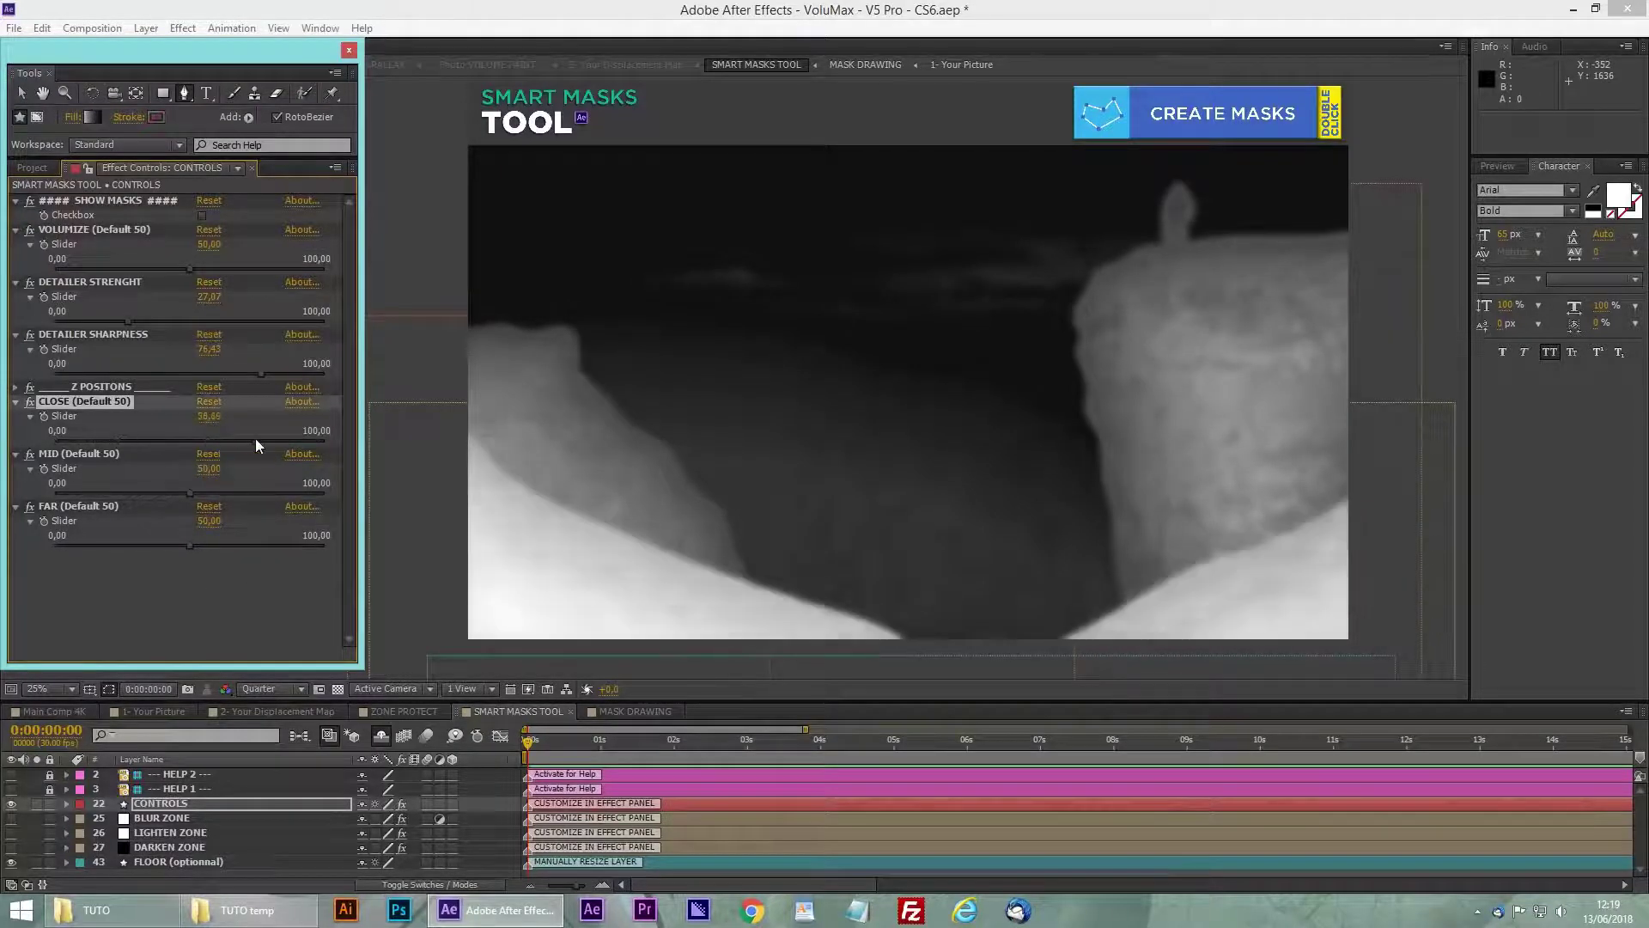
pyautogui.hotkey('ctrl', 'z')
pyautogui.moveTo(189, 492); pyautogui.dragTo(264, 502)
pyautogui.hotkey('ctrl', 'z')
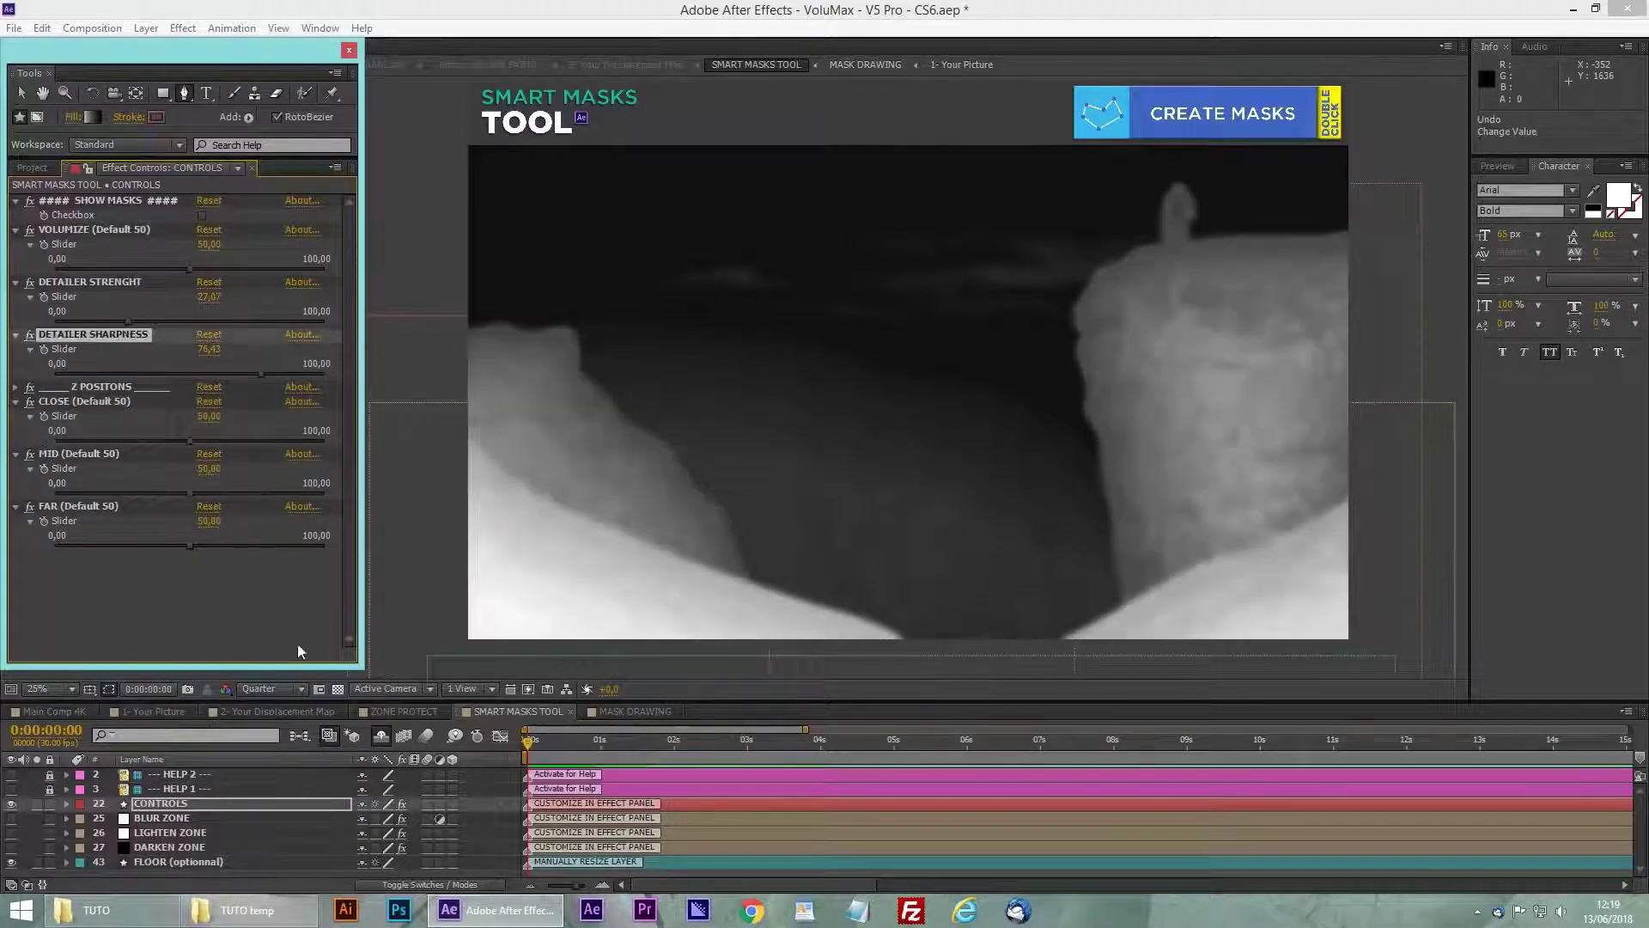
# Open the Main Comp 4K composition and activate the Selection tool
pyautogui.click(64, 709)
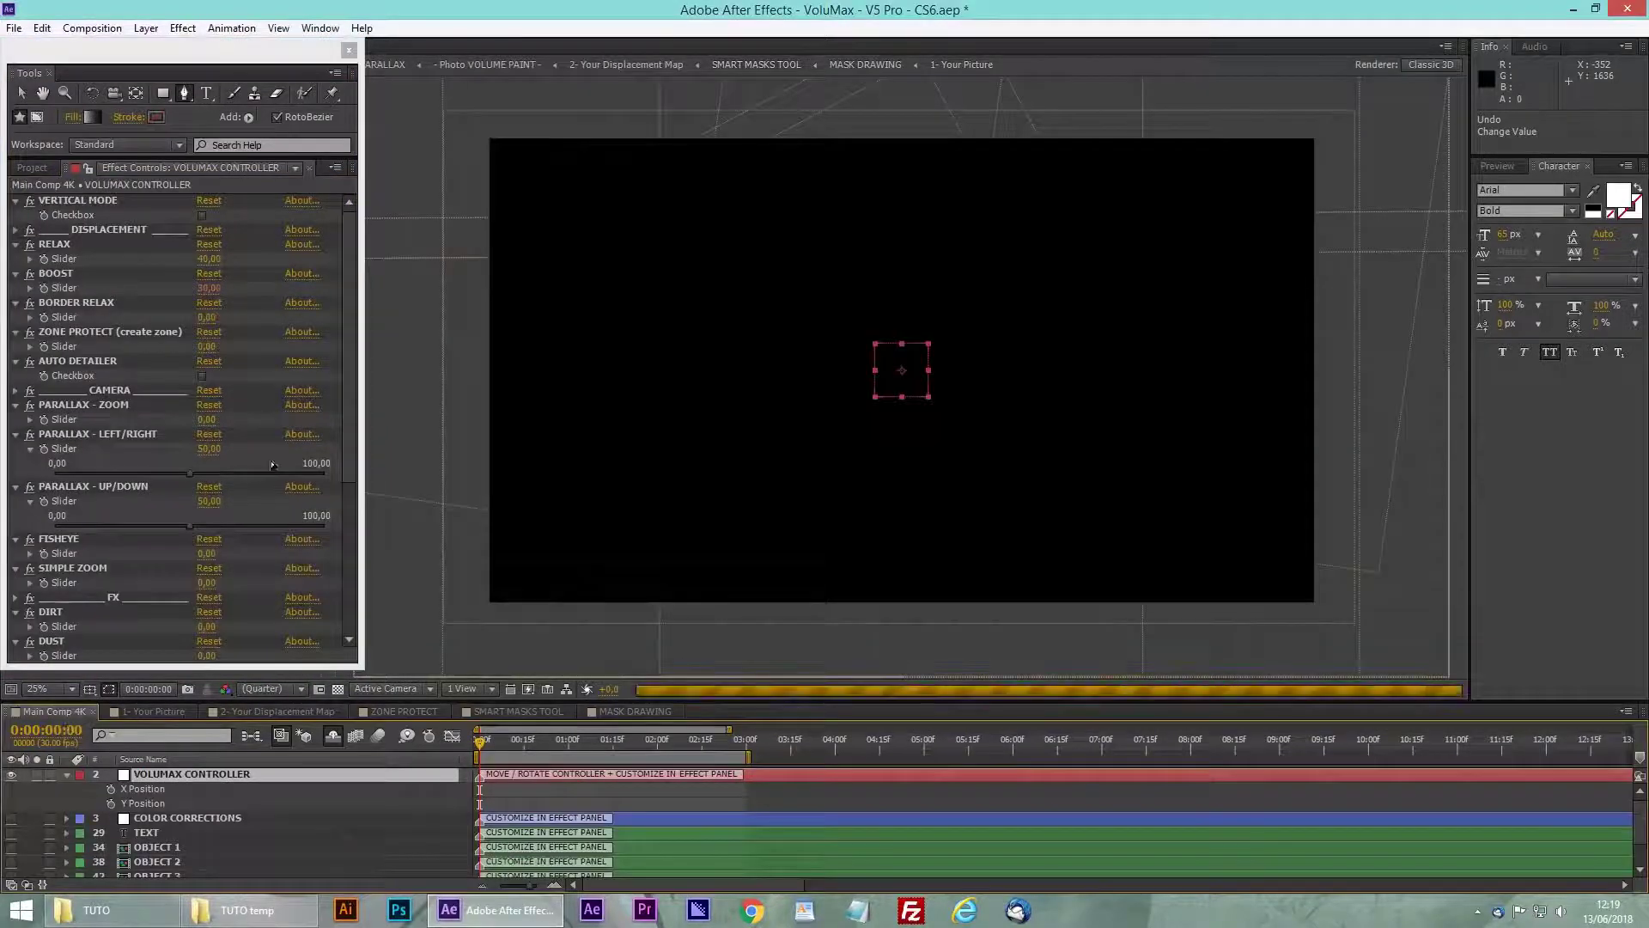
pyautogui.click(23, 96)
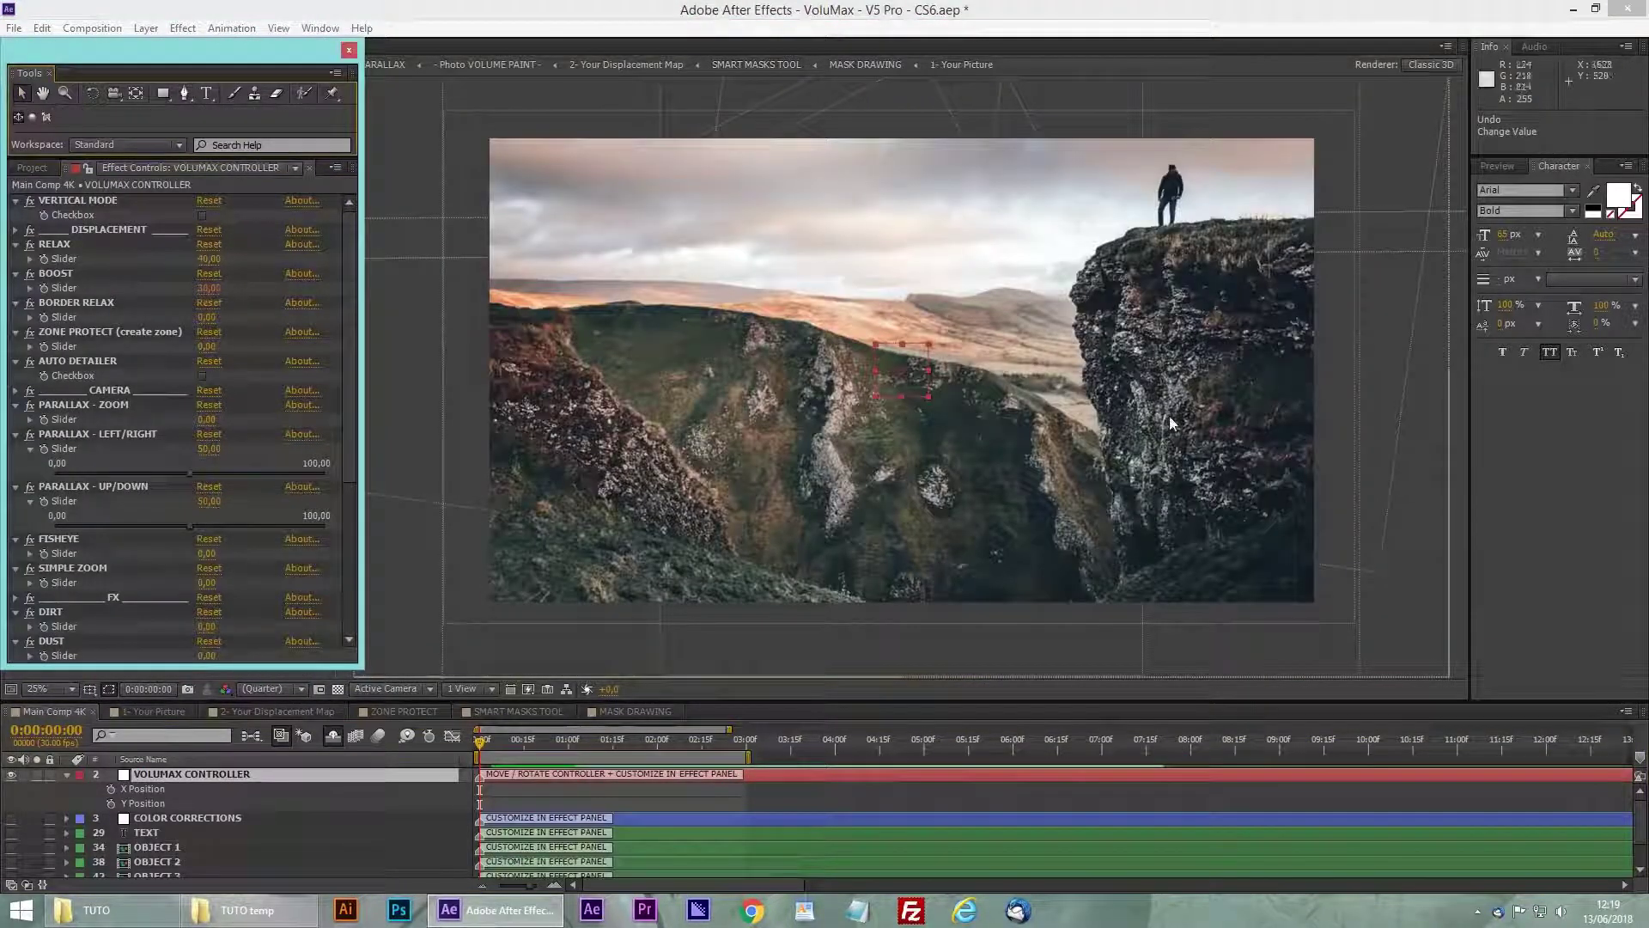
# Try moving the VOLUMAX CONTROLLER around the frame and varying the camera's PARALLAX values, restoring the original view
pyautogui.moveTo(909, 394); pyautogui.dragTo(610, 430)
pyautogui.moveTo(593, 335); pyautogui.dragTo(538, 200)
pyautogui.hotkey('ctrl', 'z')
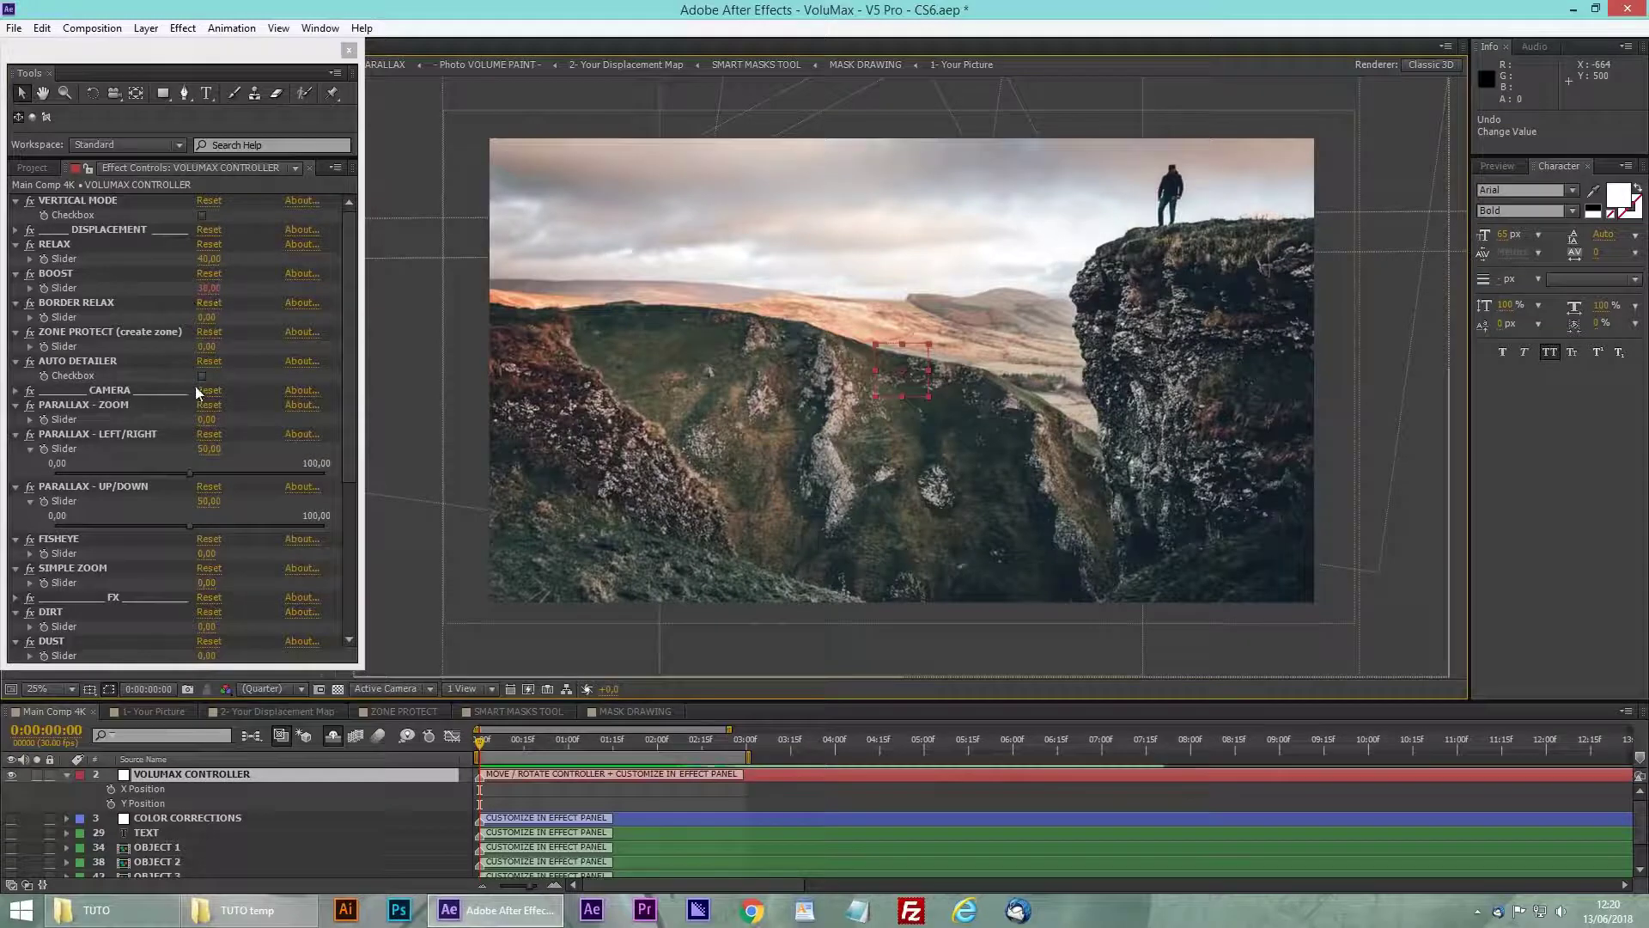
pyautogui.moveTo(207, 422); pyautogui.dragTo(265, 514)
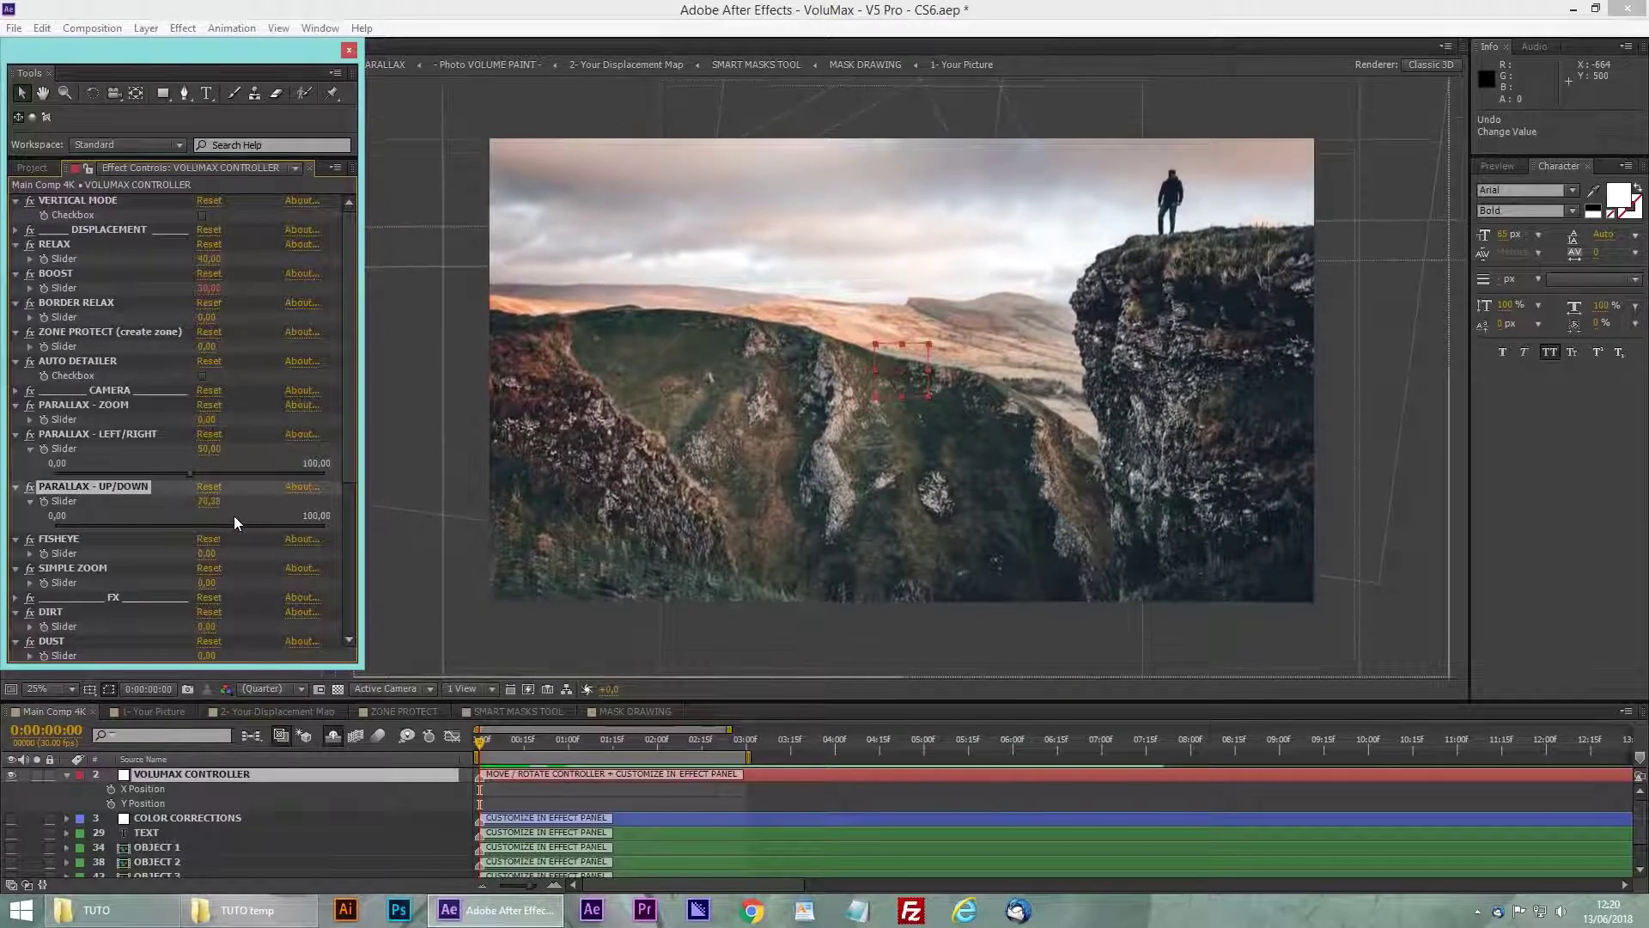
pyautogui.moveTo(142, 518); pyautogui.dragTo(187, 513)
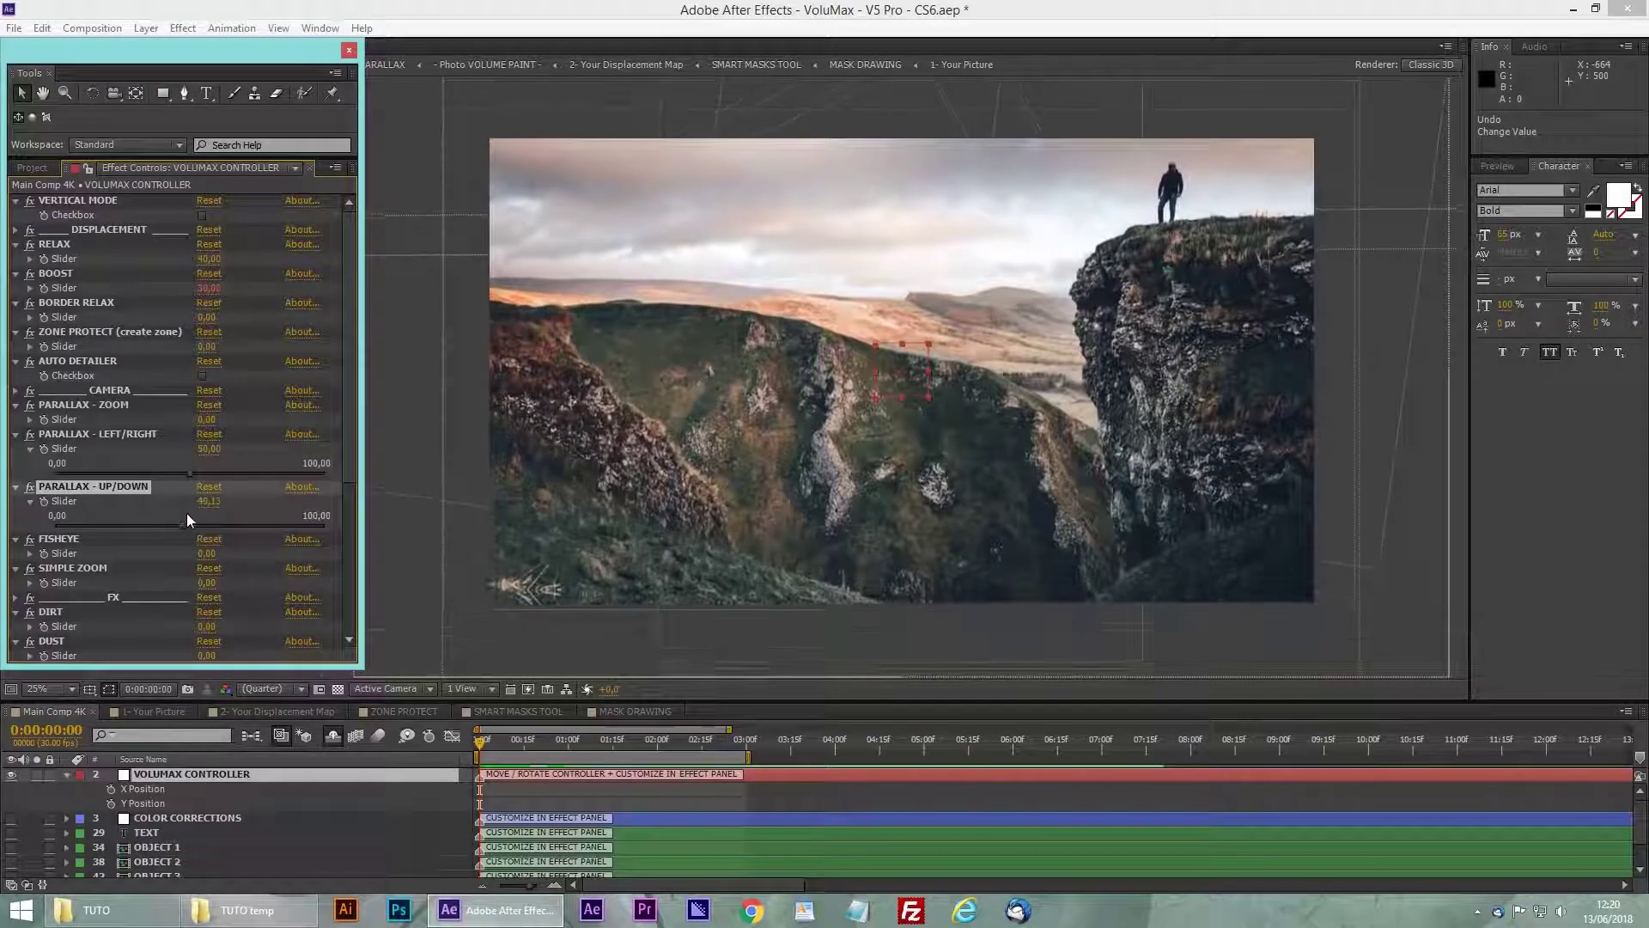
# Set DIRT to 106 and DUST to 80, then test-move the VOLUMAX CONTROLLER and undo the move
pyautogui.scroll(-3, 182, 462)
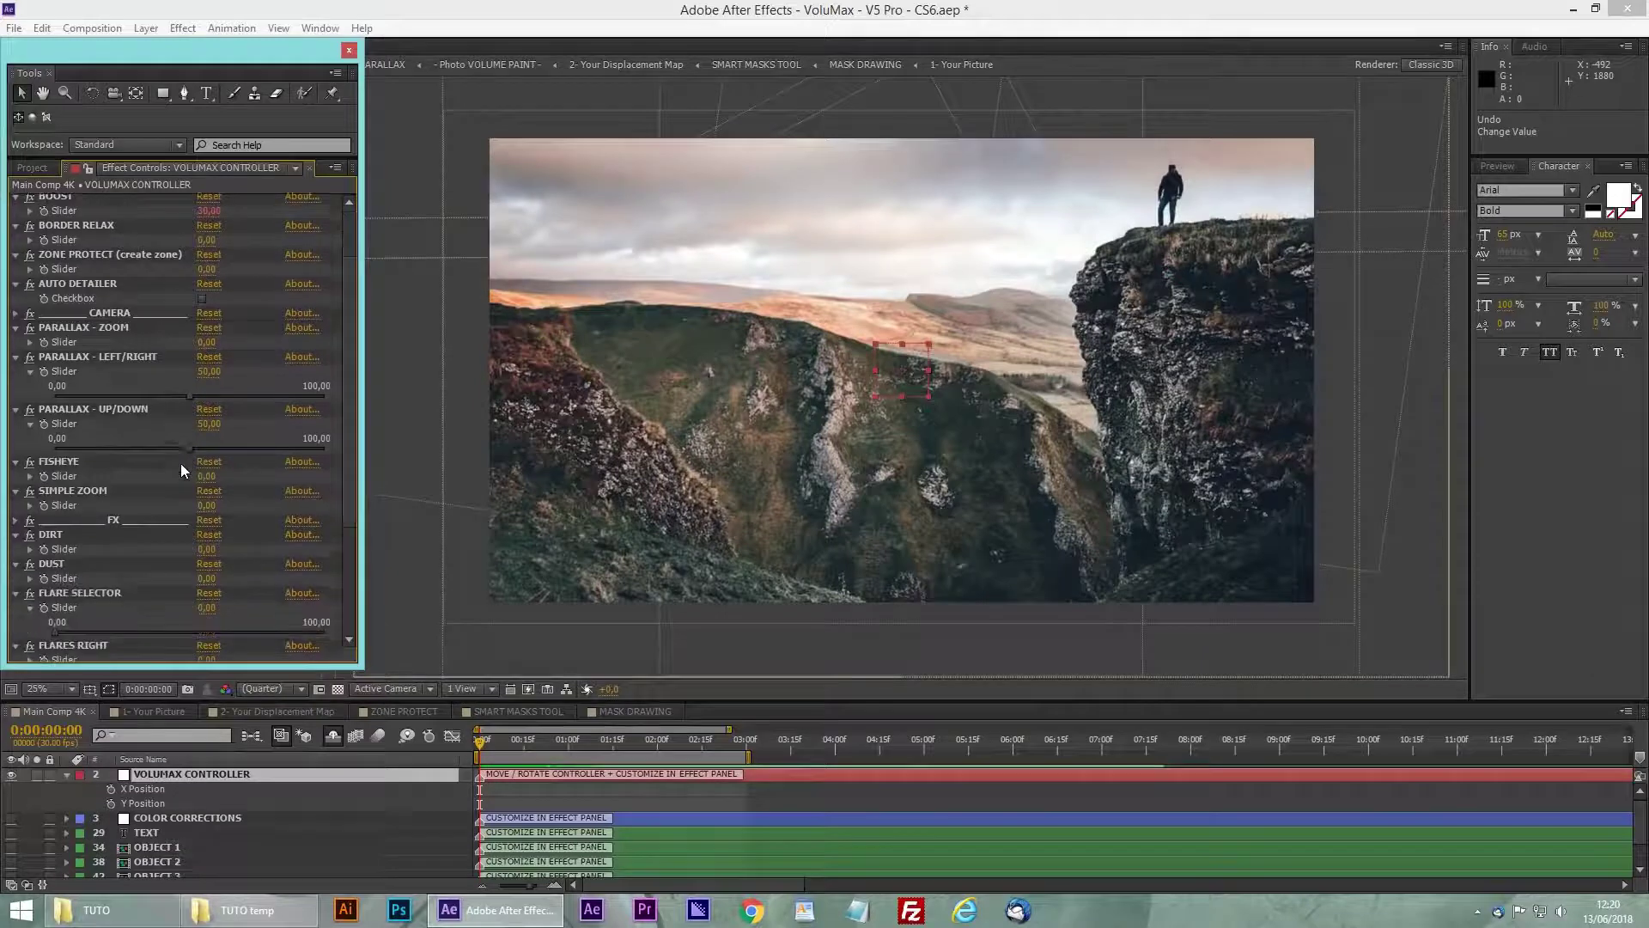
pyautogui.click(214, 513)
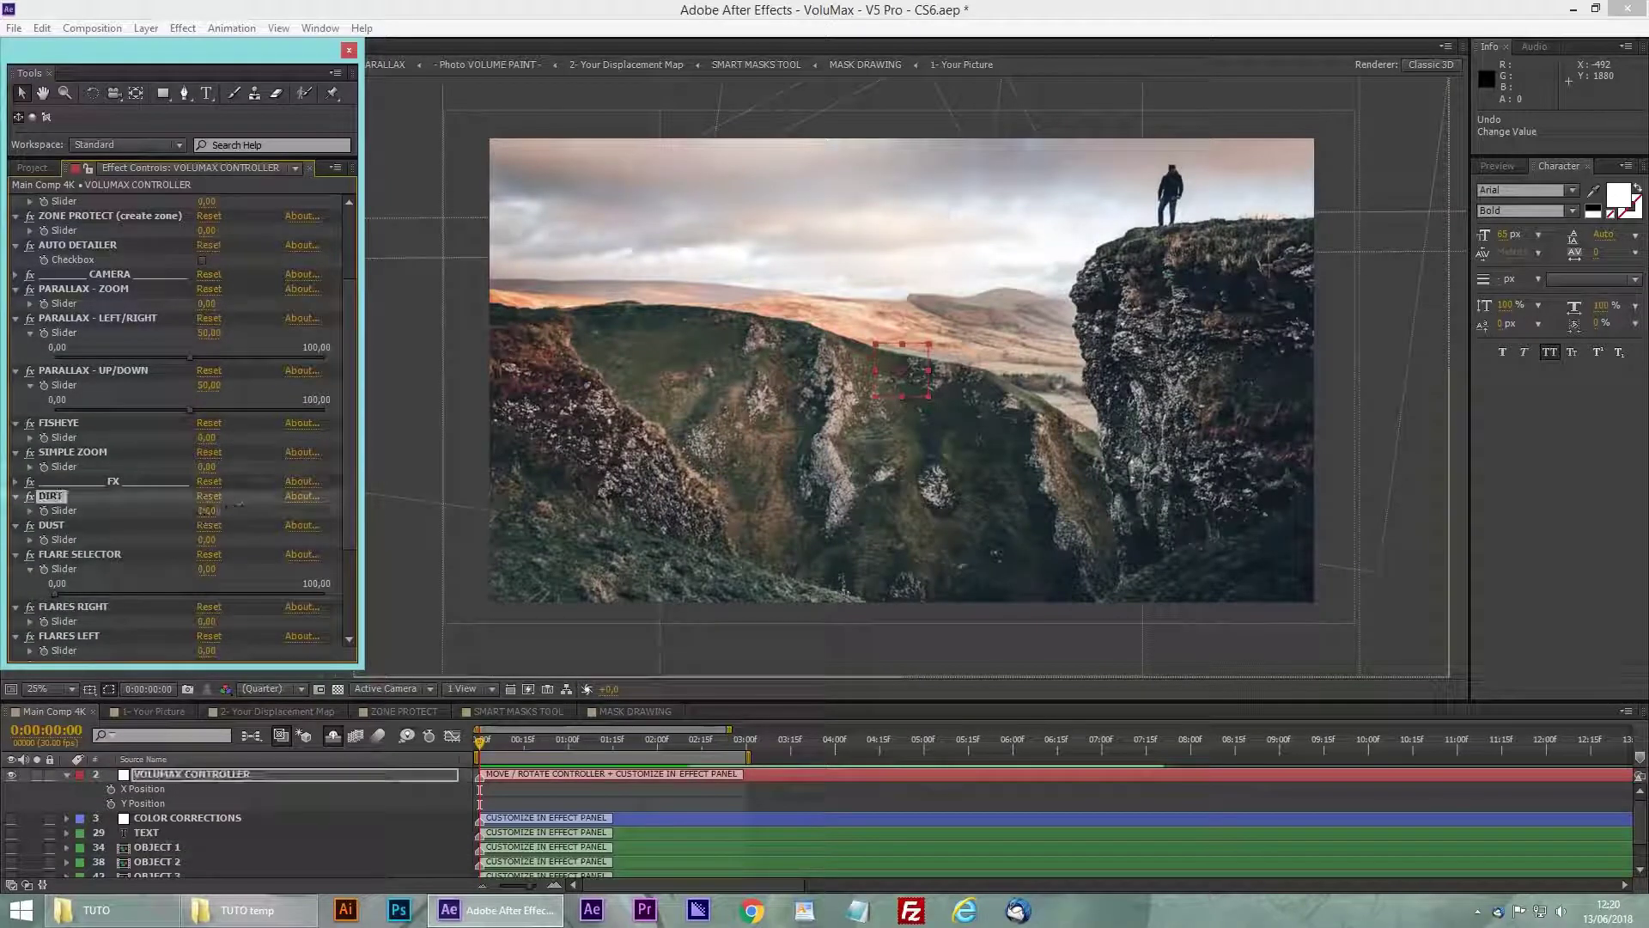
pyautogui.moveTo(214, 540); pyautogui.dragTo(300, 515)
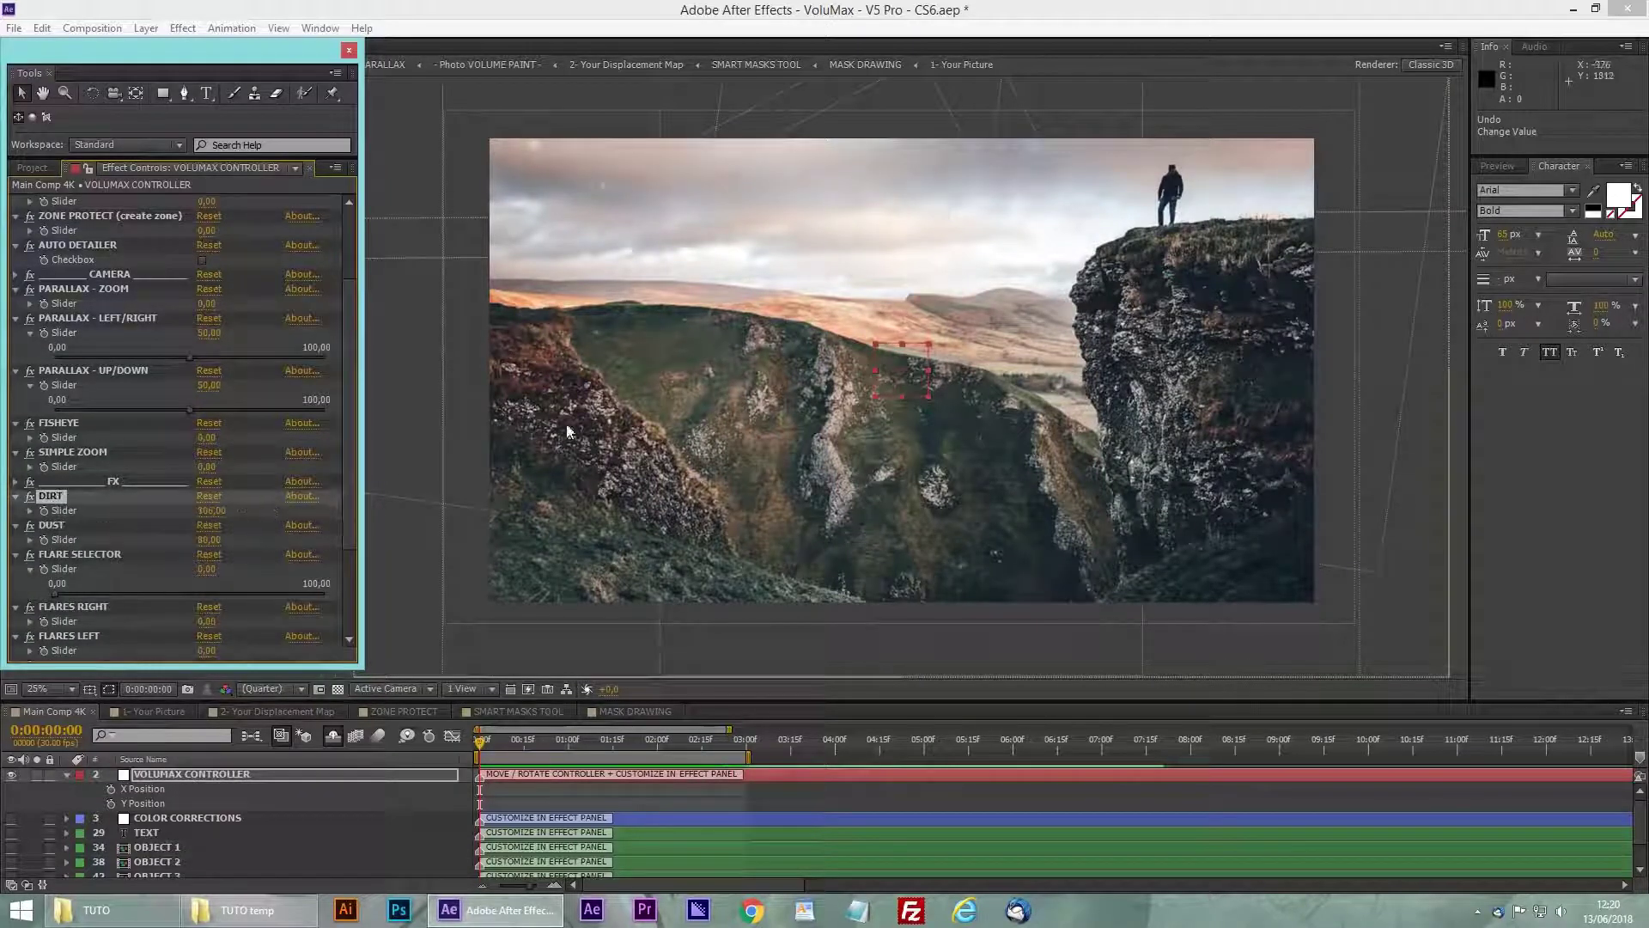
pyautogui.moveTo(900, 394); pyautogui.dragTo(650, 280)
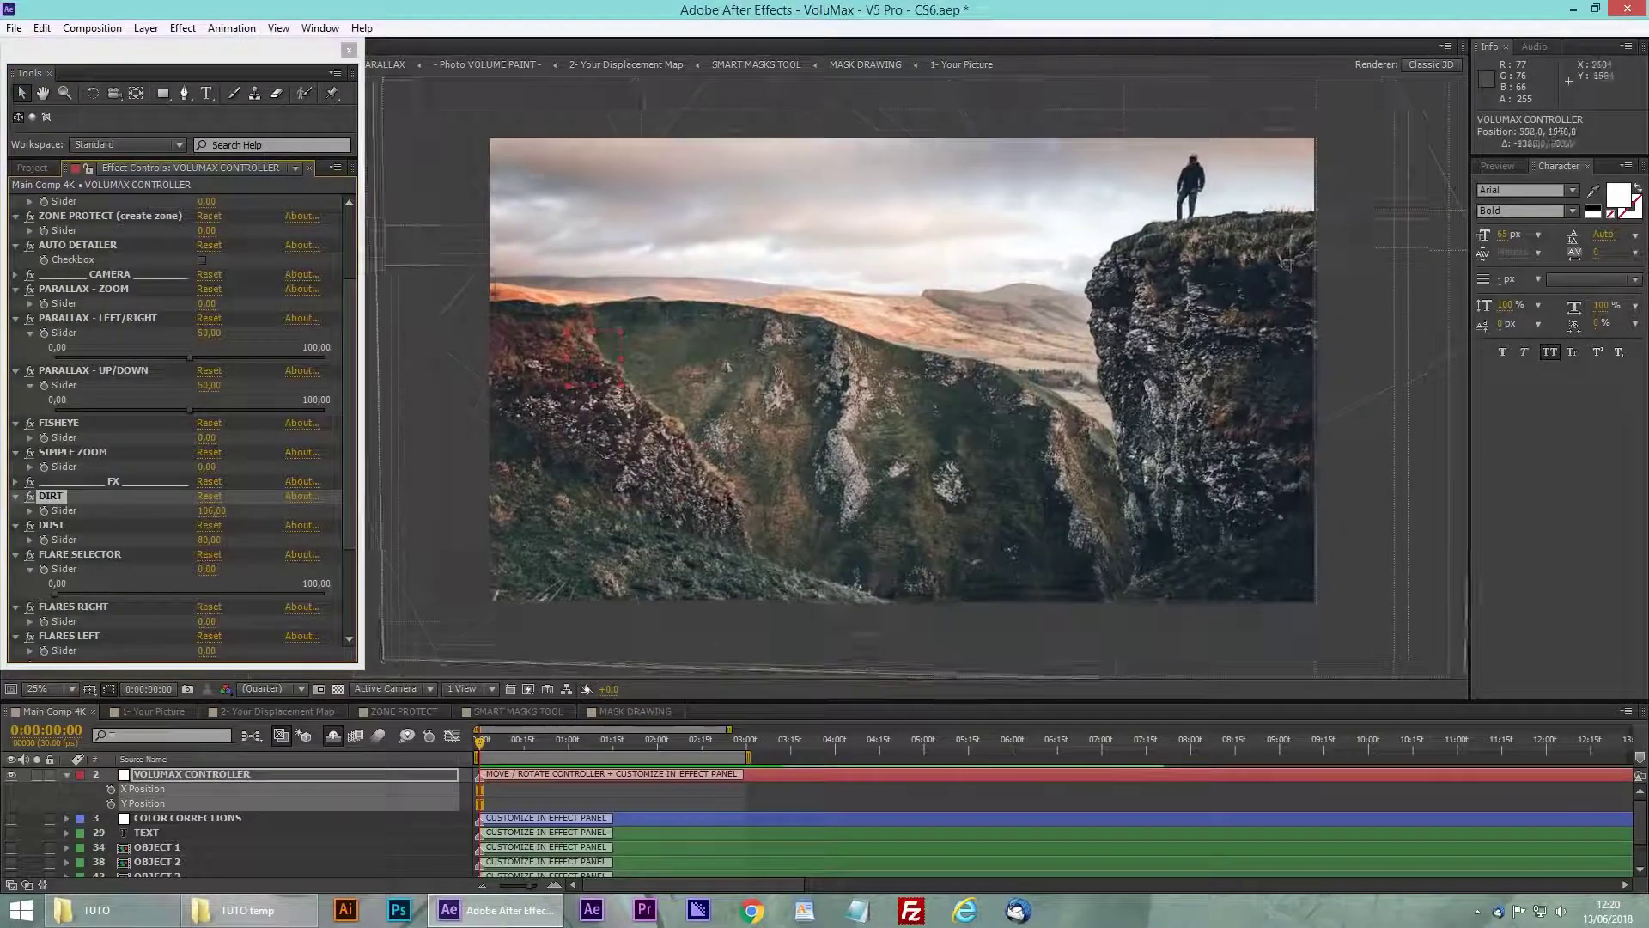
pyautogui.hotkey('ctrl', 'z')
# Set FLARES RIGHT to 54 and FLARE SELECTOR to about 49, then test-move the VOLUMAX CONTROLLER and undo the move
pyautogui.scroll(-1, 166, 505)
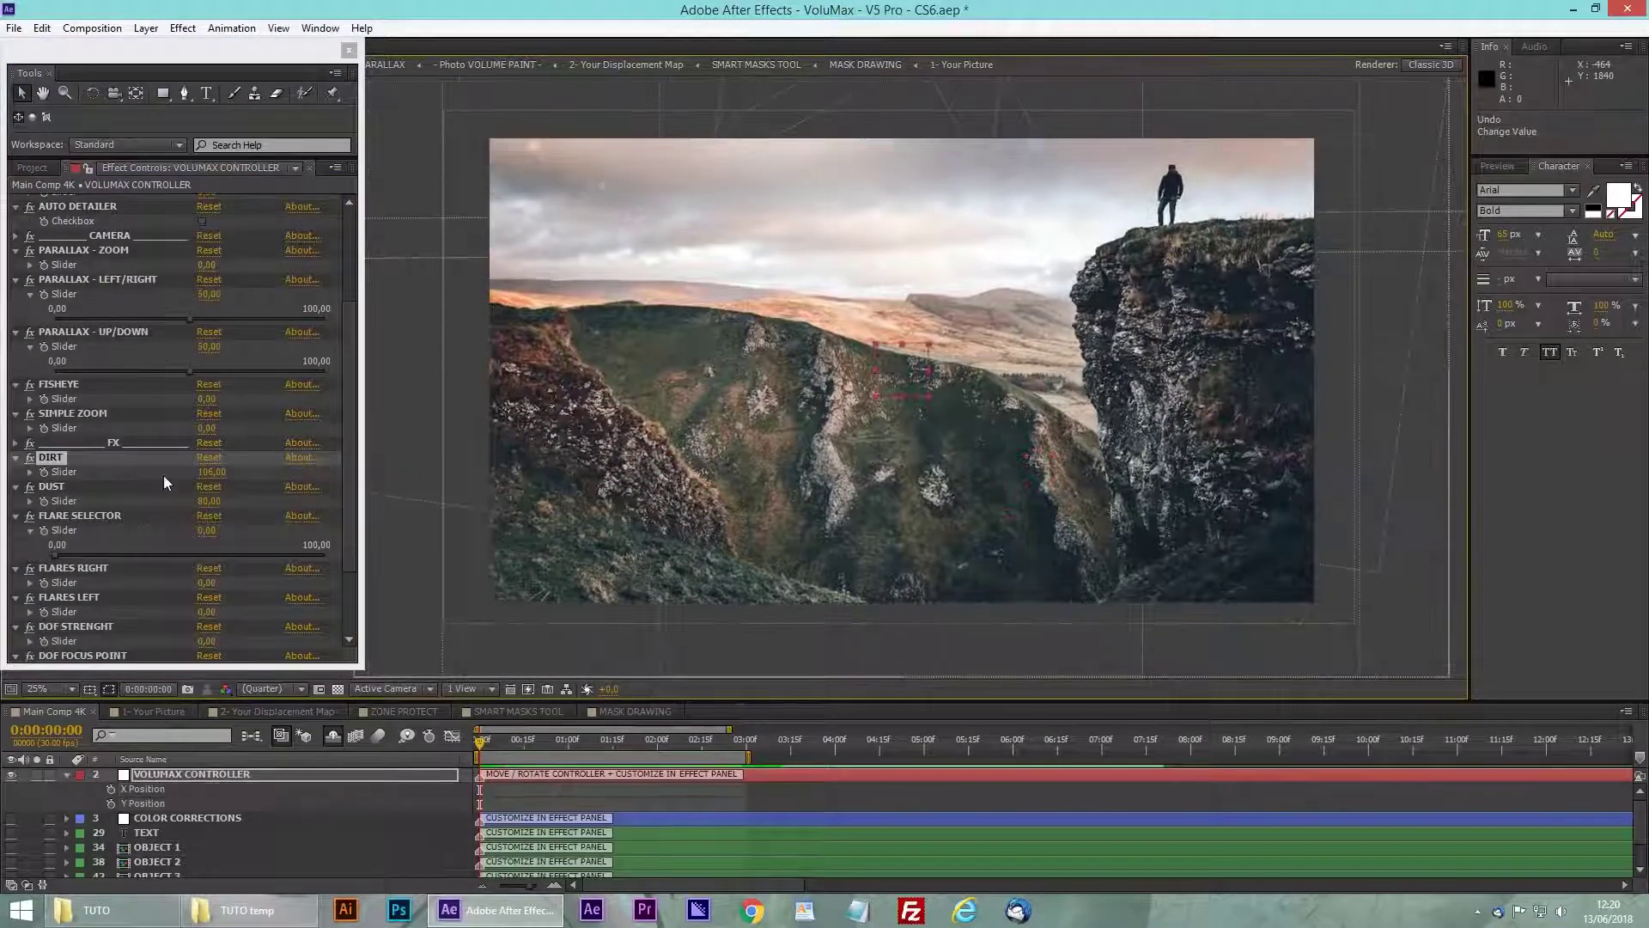
pyautogui.moveTo(206, 583); pyautogui.dragTo(252, 584)
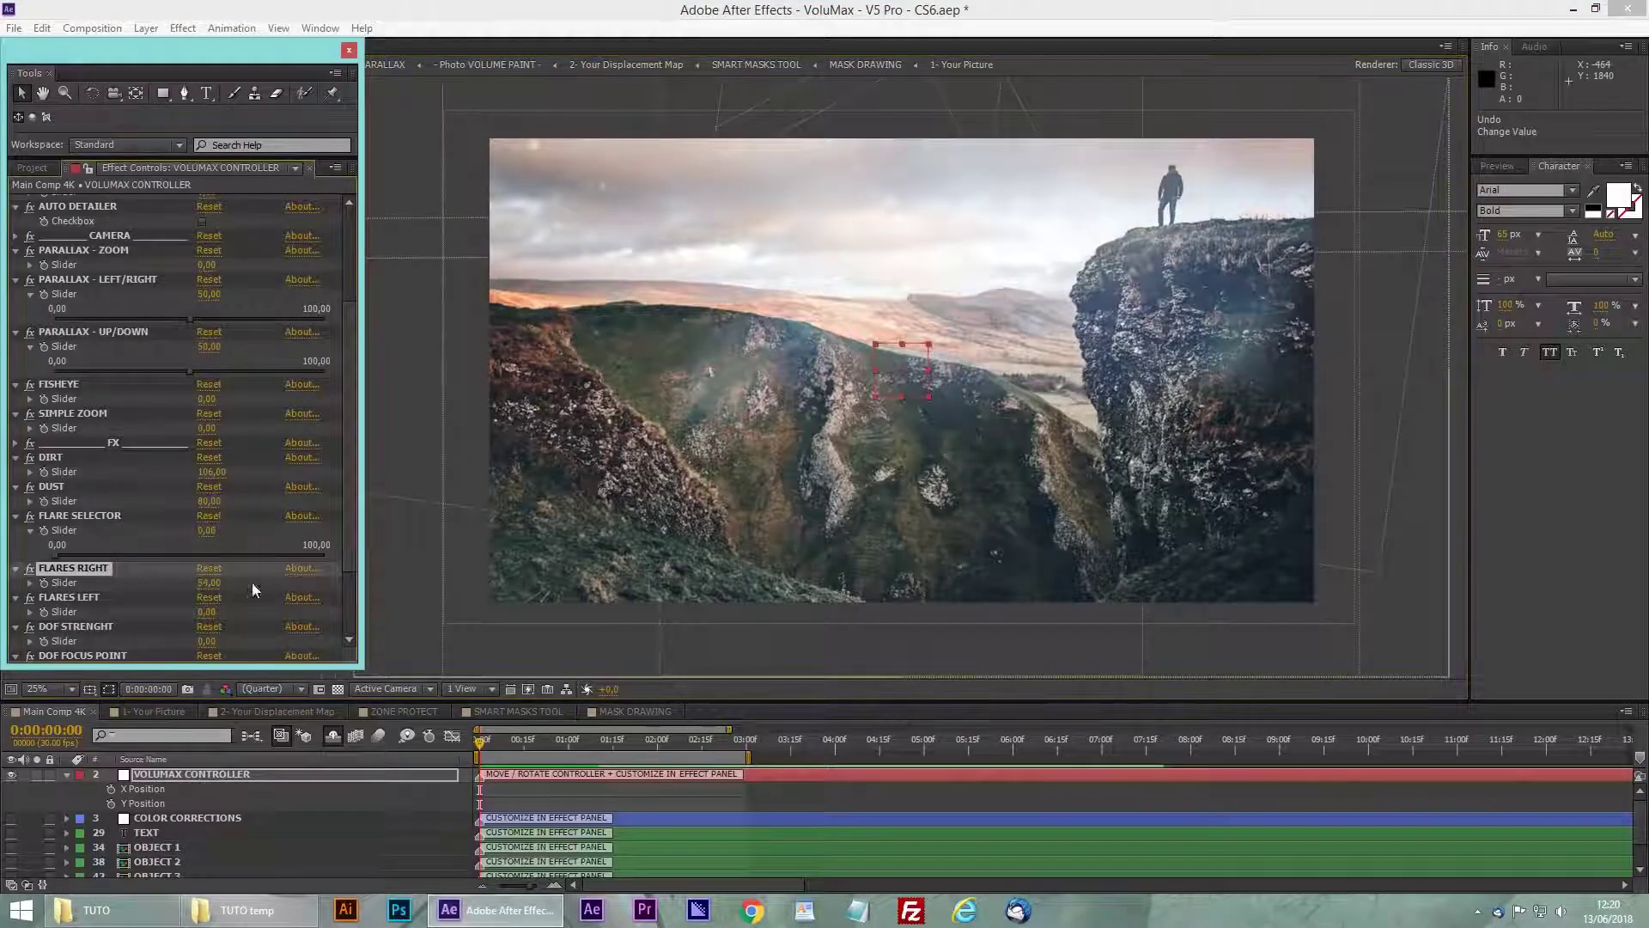
pyautogui.moveTo(55, 555); pyautogui.dragTo(186, 556)
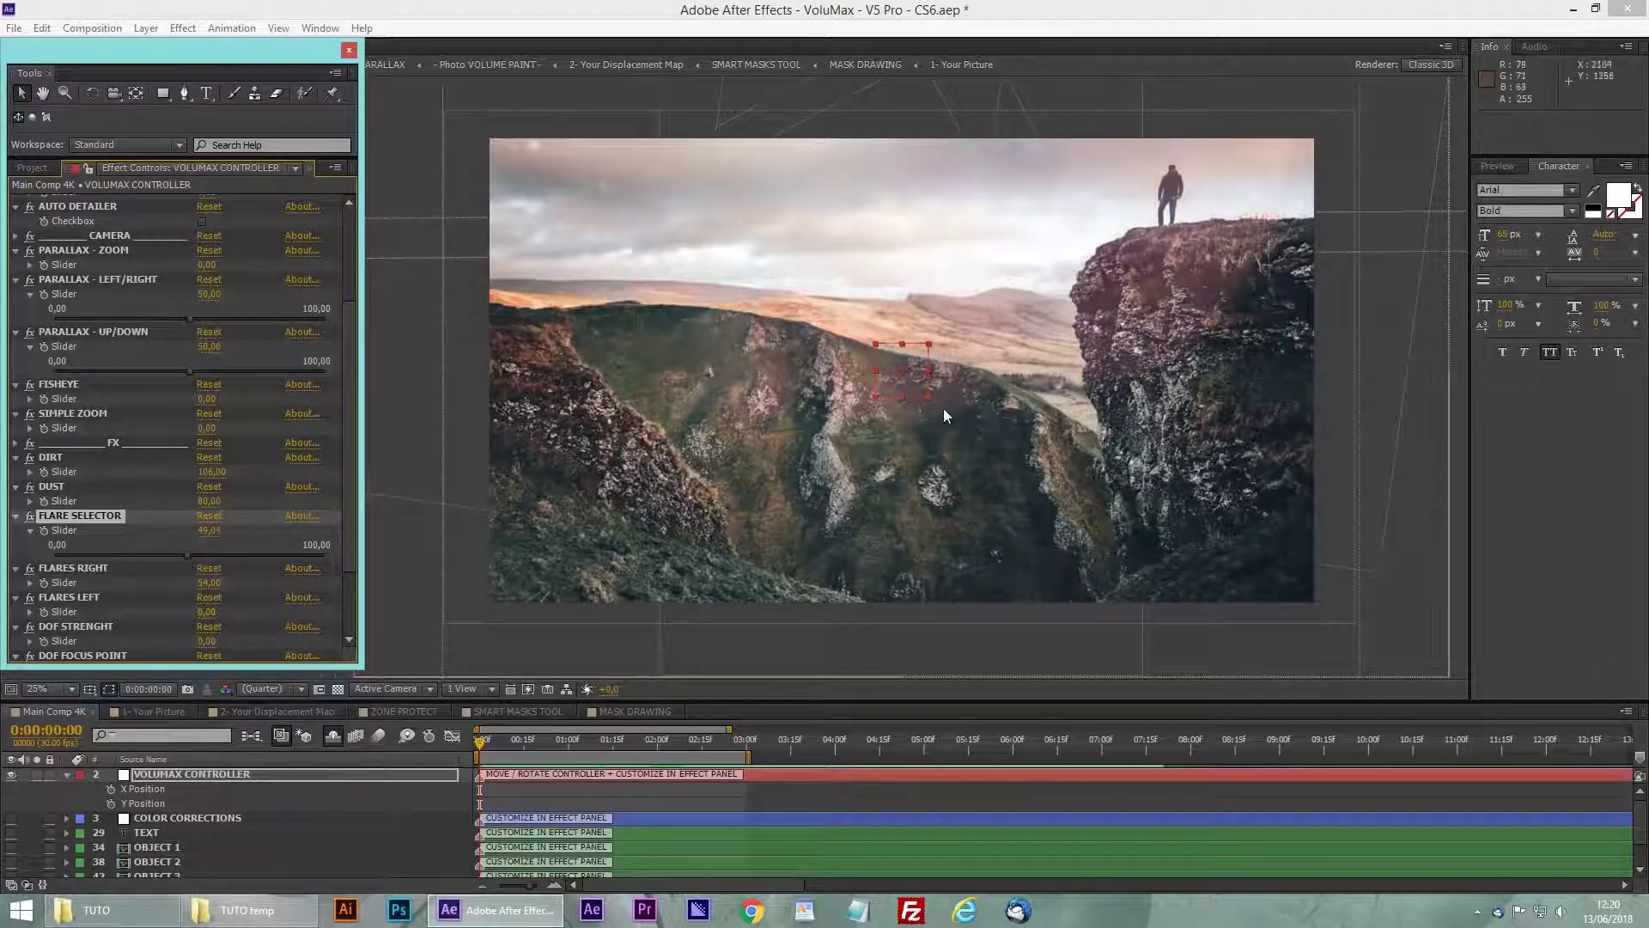
pyautogui.moveTo(859, 421); pyautogui.dragTo(633, 464)
pyautogui.hotkey('ctrl', 'z')
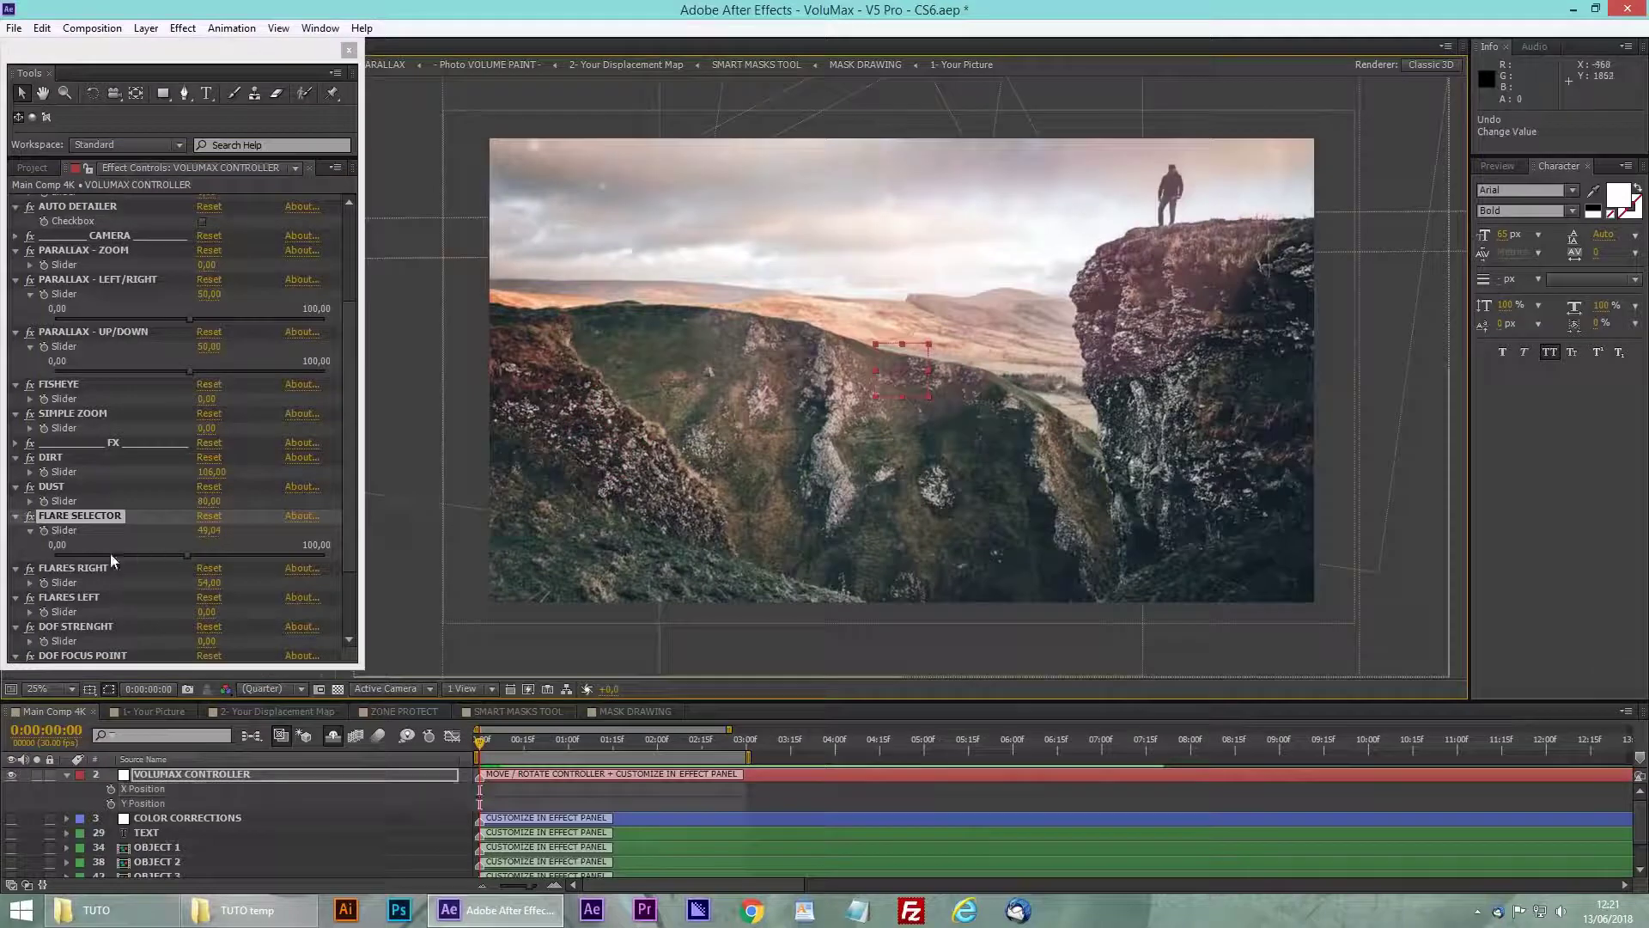
# Set DOF STRENGHT to 79 and shift DOF FOCUS POINT to about 90 to focus on the foreground grass
pyautogui.scroll(-3, 110, 553)
pyautogui.scroll(-1, 106, 555)
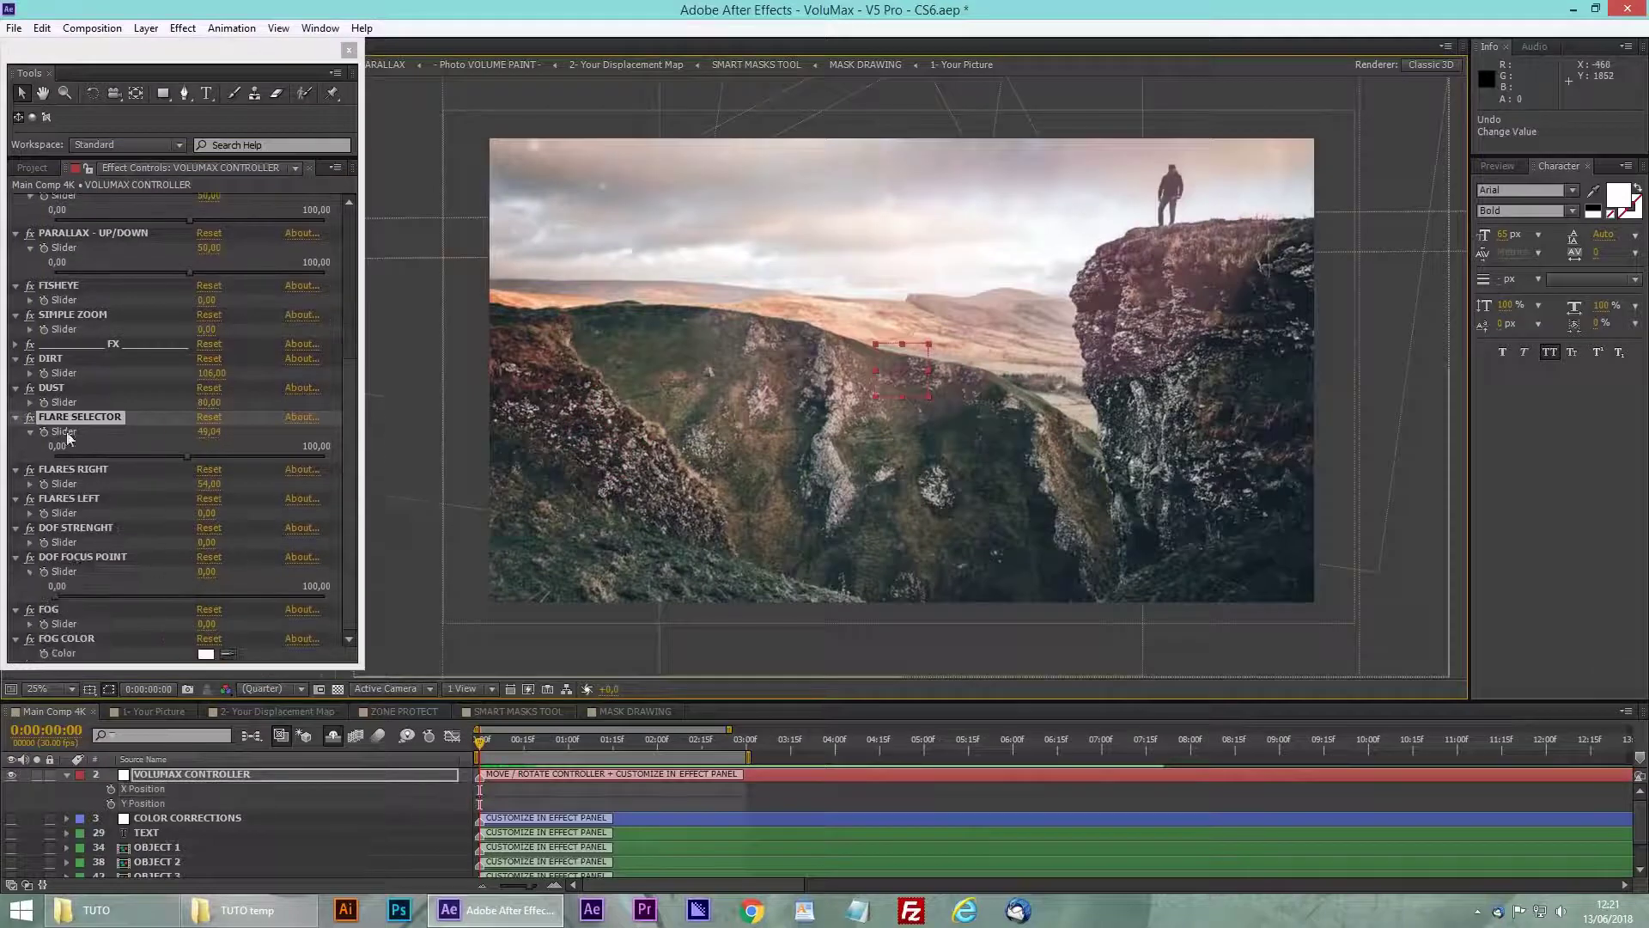
pyautogui.click(59, 527)
pyautogui.moveTo(272, 543); pyautogui.dragTo(275, 544)
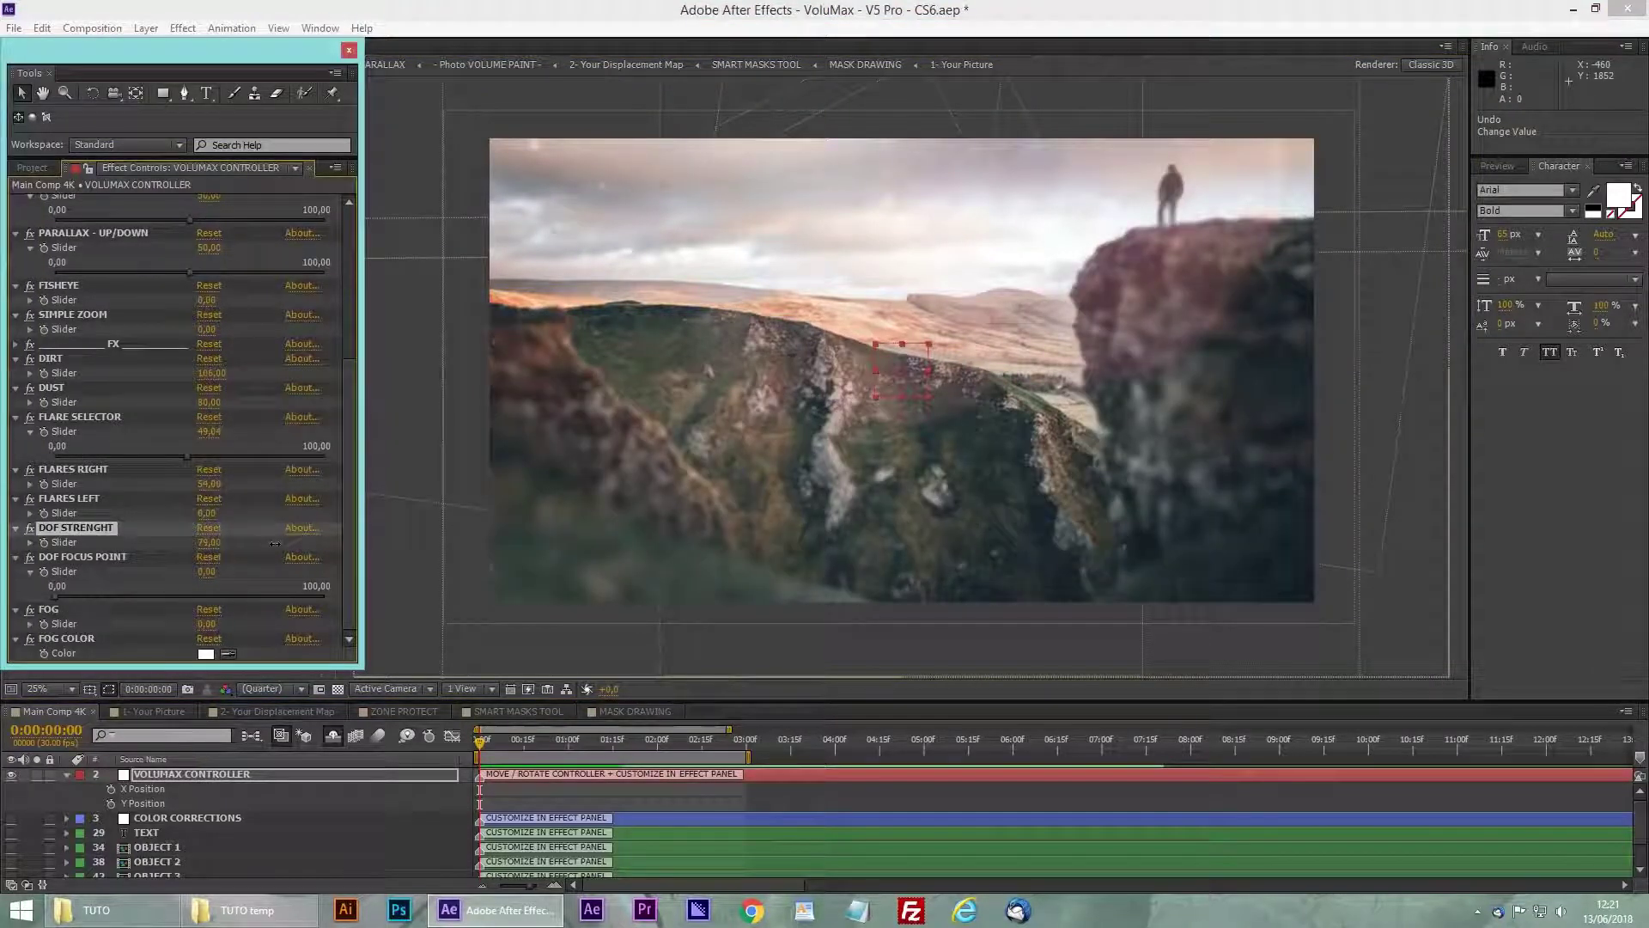
pyautogui.moveTo(55, 596); pyautogui.dragTo(299, 598)
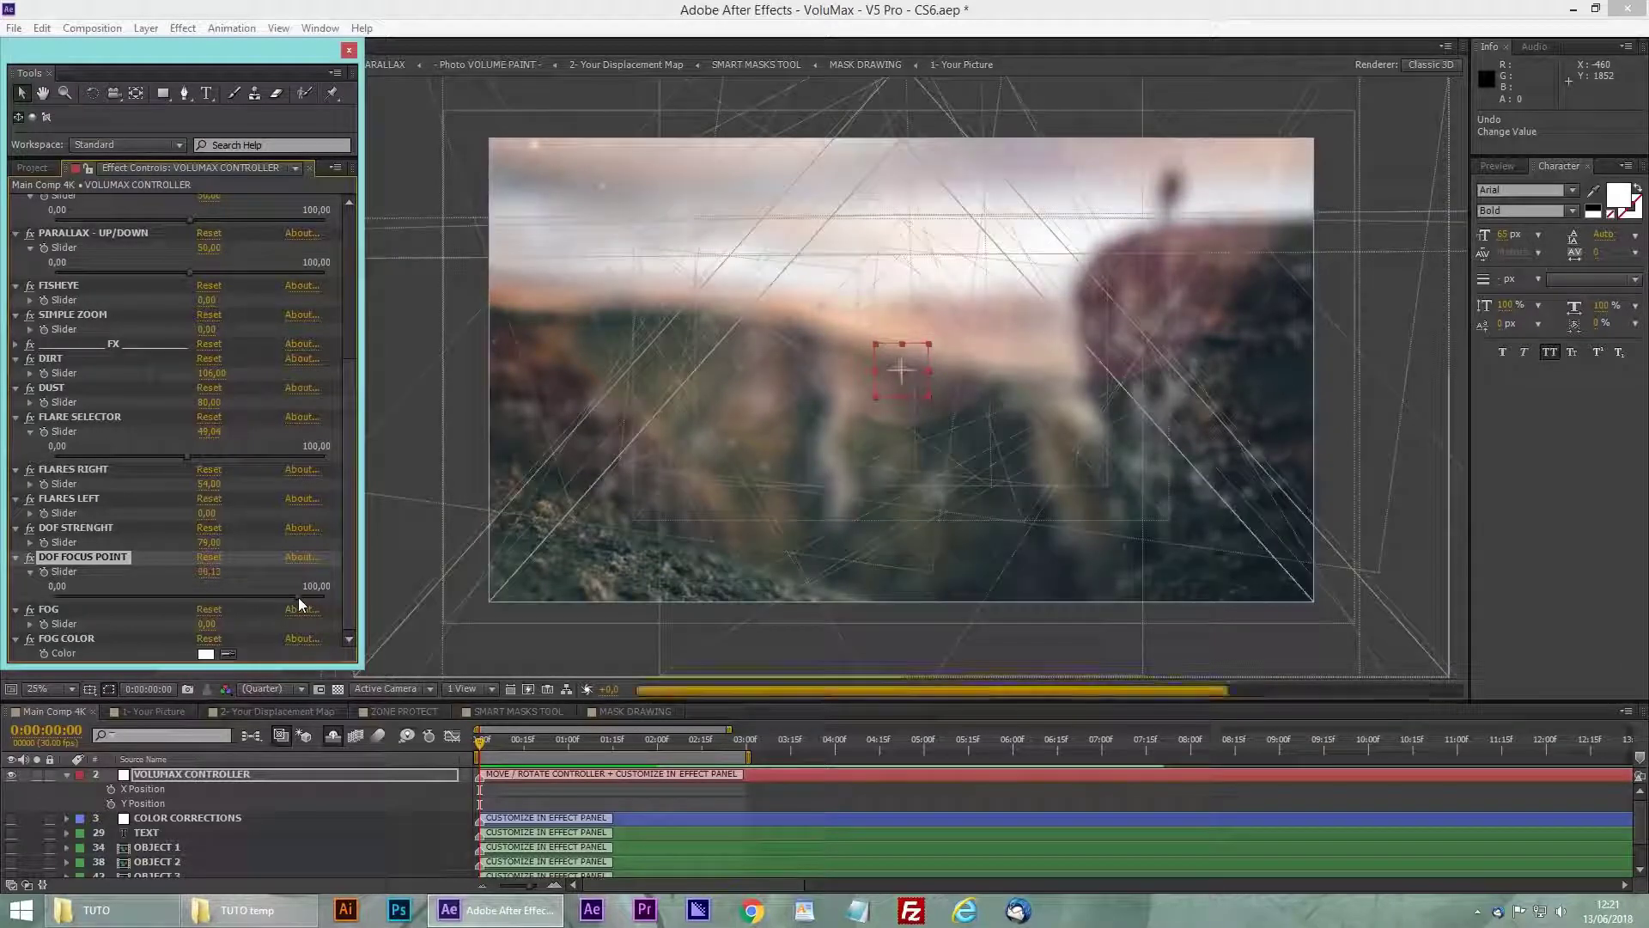
# Undo the DOF FOCUS POINT change, test FOG at 60, and return both FOG and DOF STRENGHT to 0
pyautogui.hotkey('ctrl', 'z')
pyautogui.moveTo(205, 621)
pyautogui.mouseDown()
pyautogui.moveTo(258, 627)
pyautogui.moveTo(224, 639)
pyautogui.mouseUp()
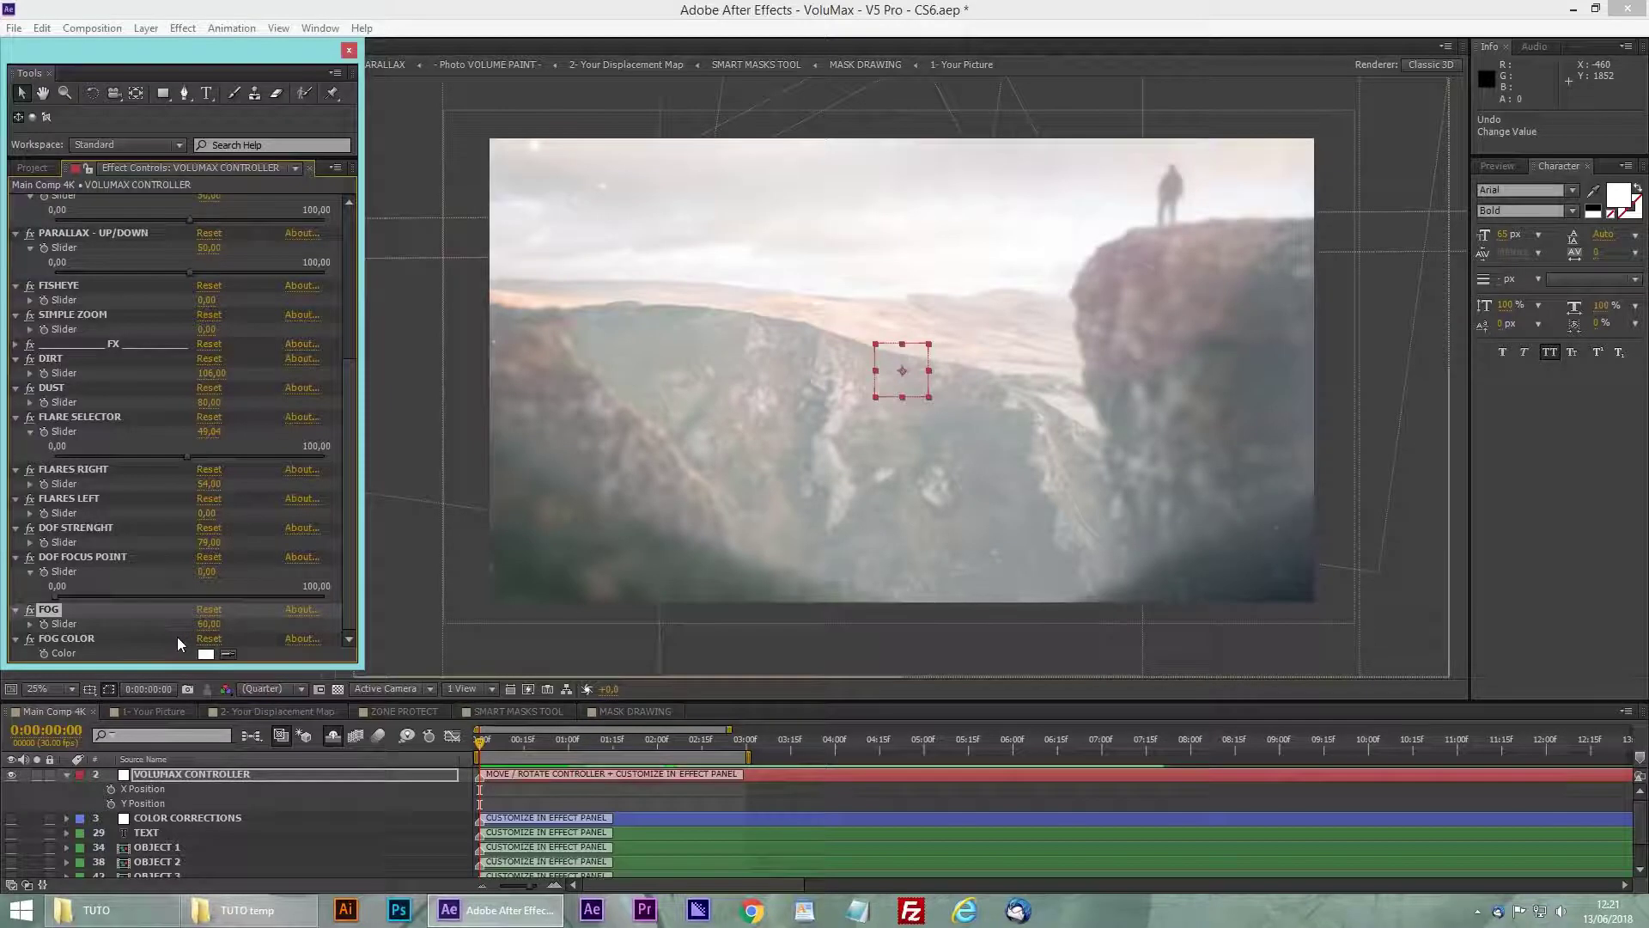
pyautogui.moveTo(234, 621)
pyautogui.mouseDown()
pyautogui.moveTo(266, 623)
pyautogui.moveTo(225, 623)
pyautogui.mouseUp()
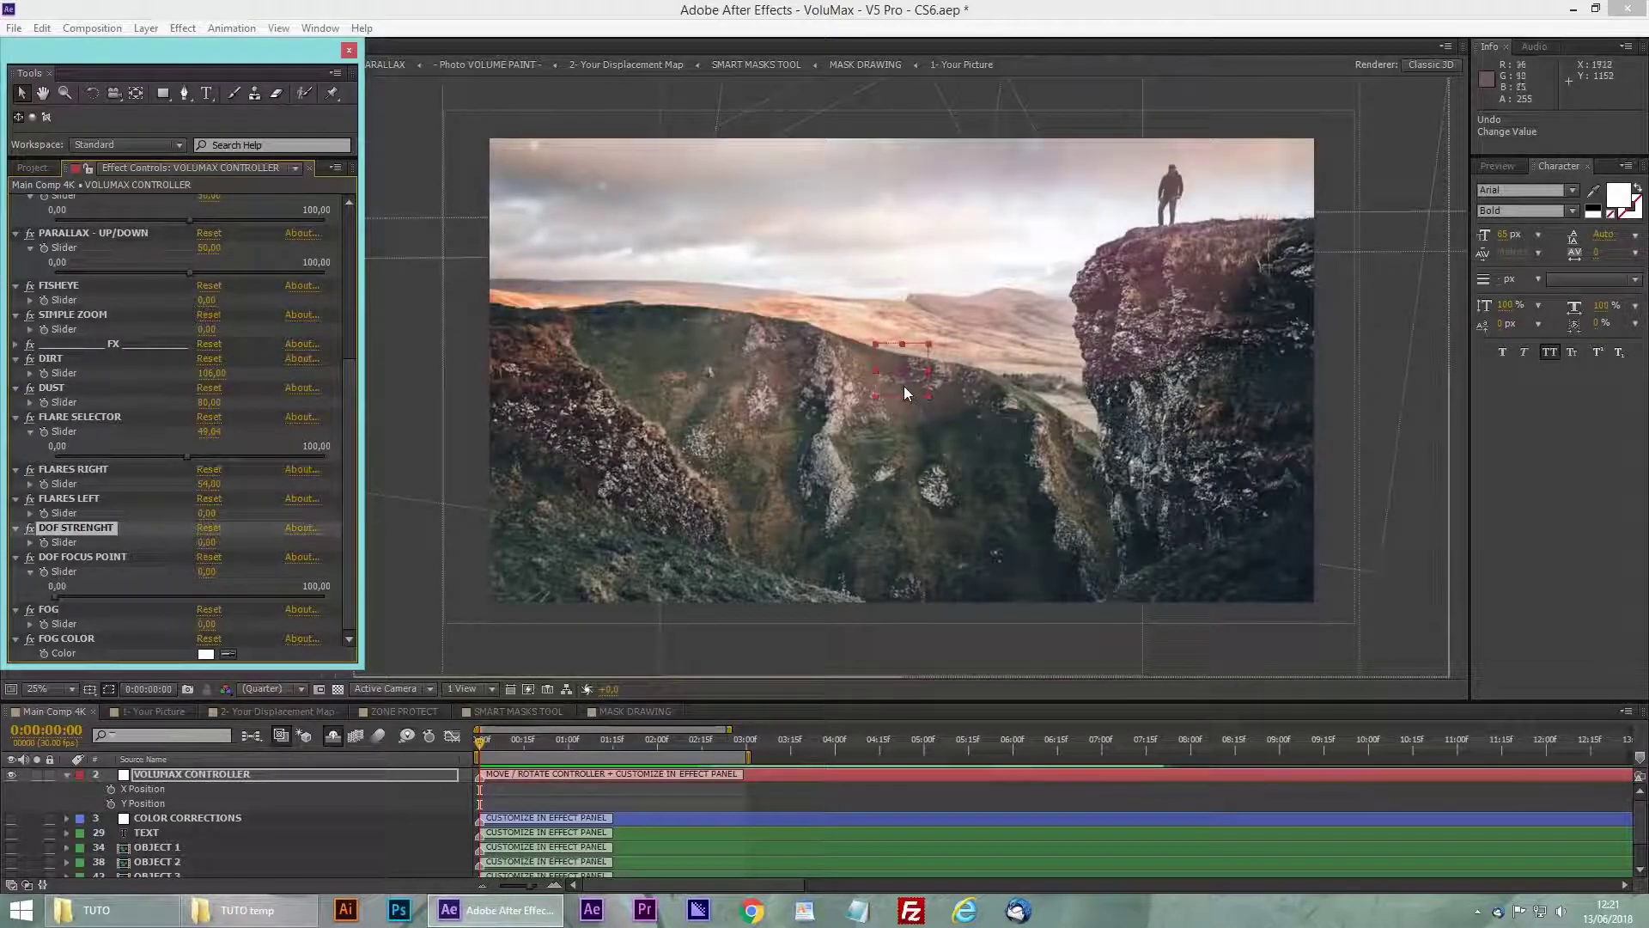
# Keyframe the VOLUMAX CONTROLLER's X and Y Position so it travels from the photo's left edge at 0:00 to its right edge at 3:00
pyautogui.moveTo(906, 393); pyautogui.dragTo(510, 395)
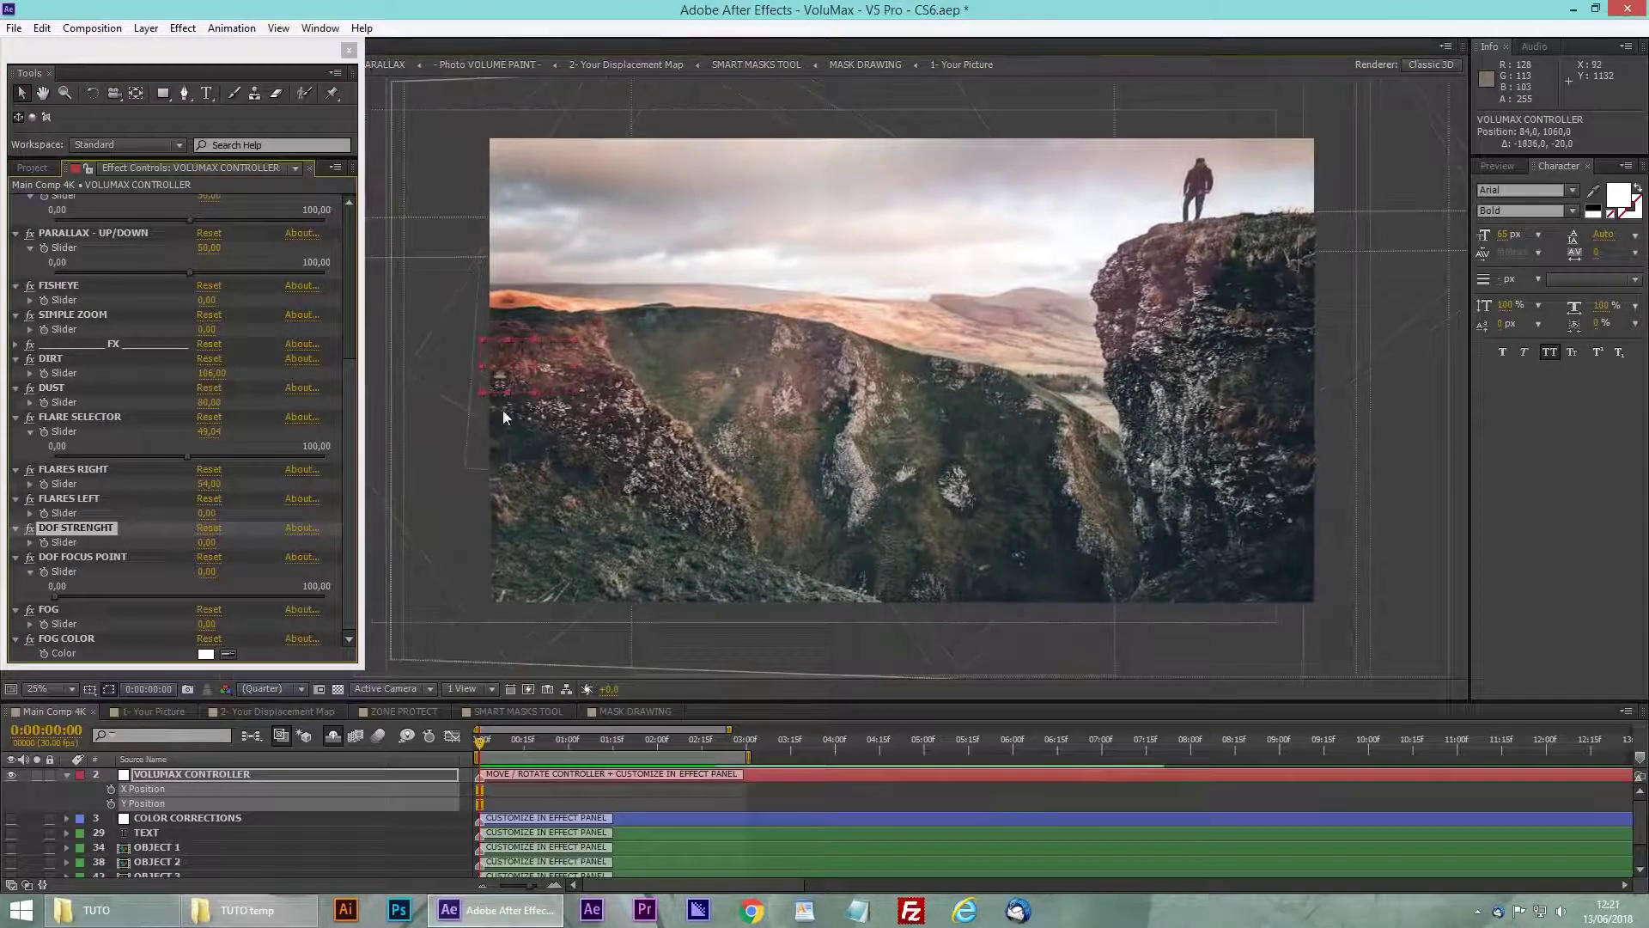
pyautogui.click(111, 803)
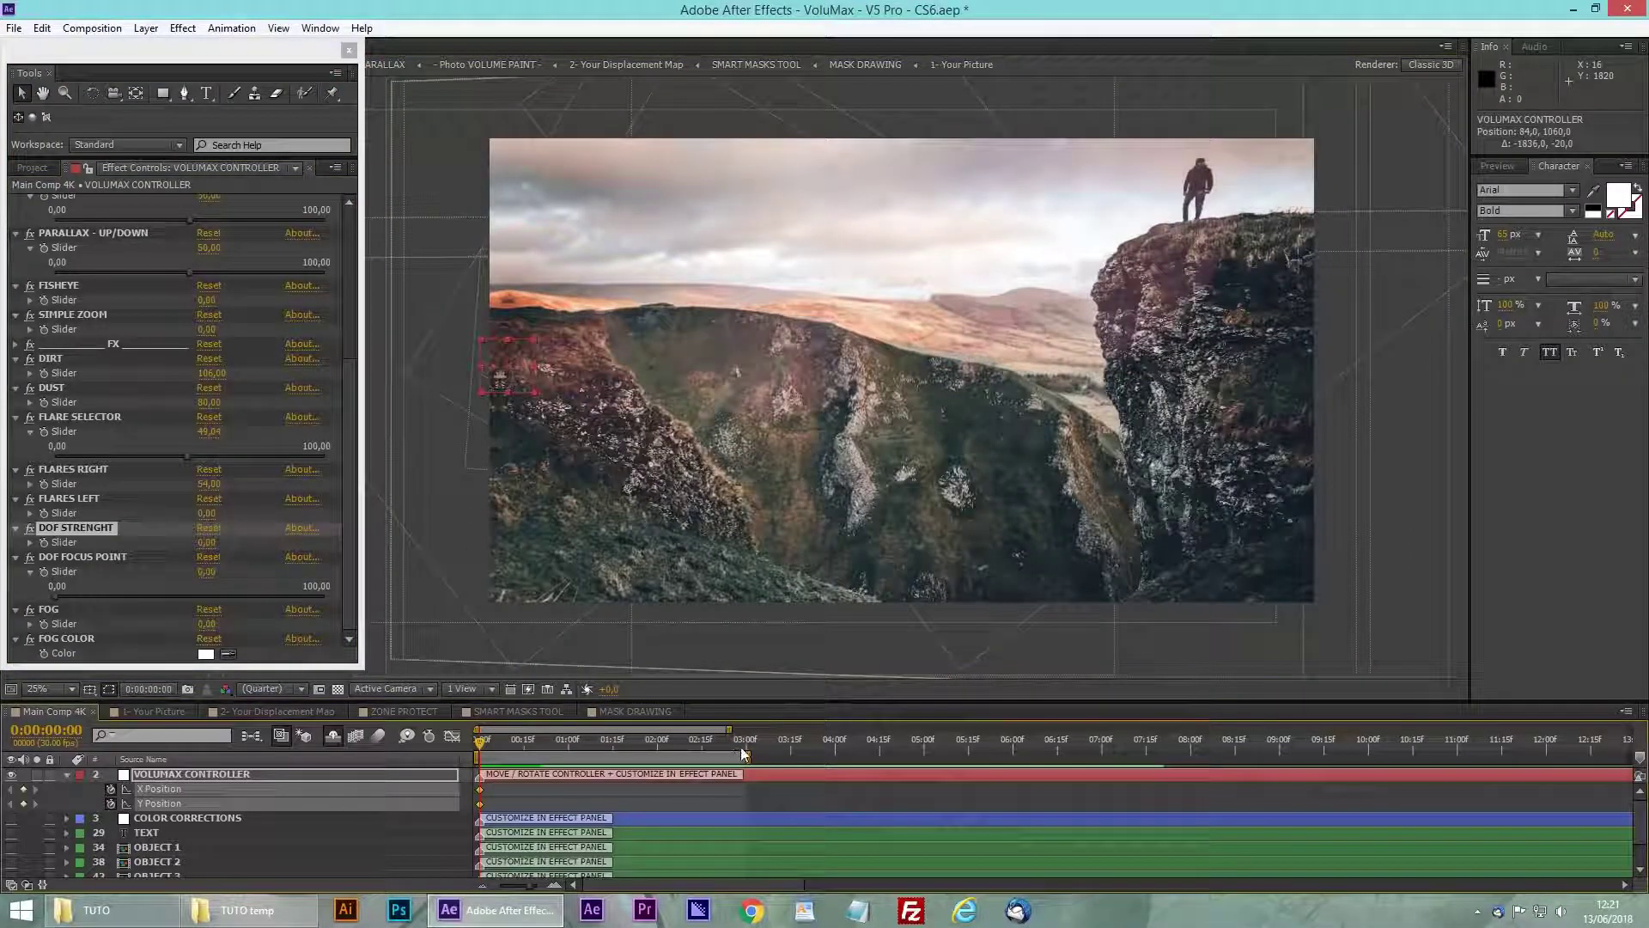
pyautogui.moveTo(507, 365); pyautogui.dragTo(1314, 369)
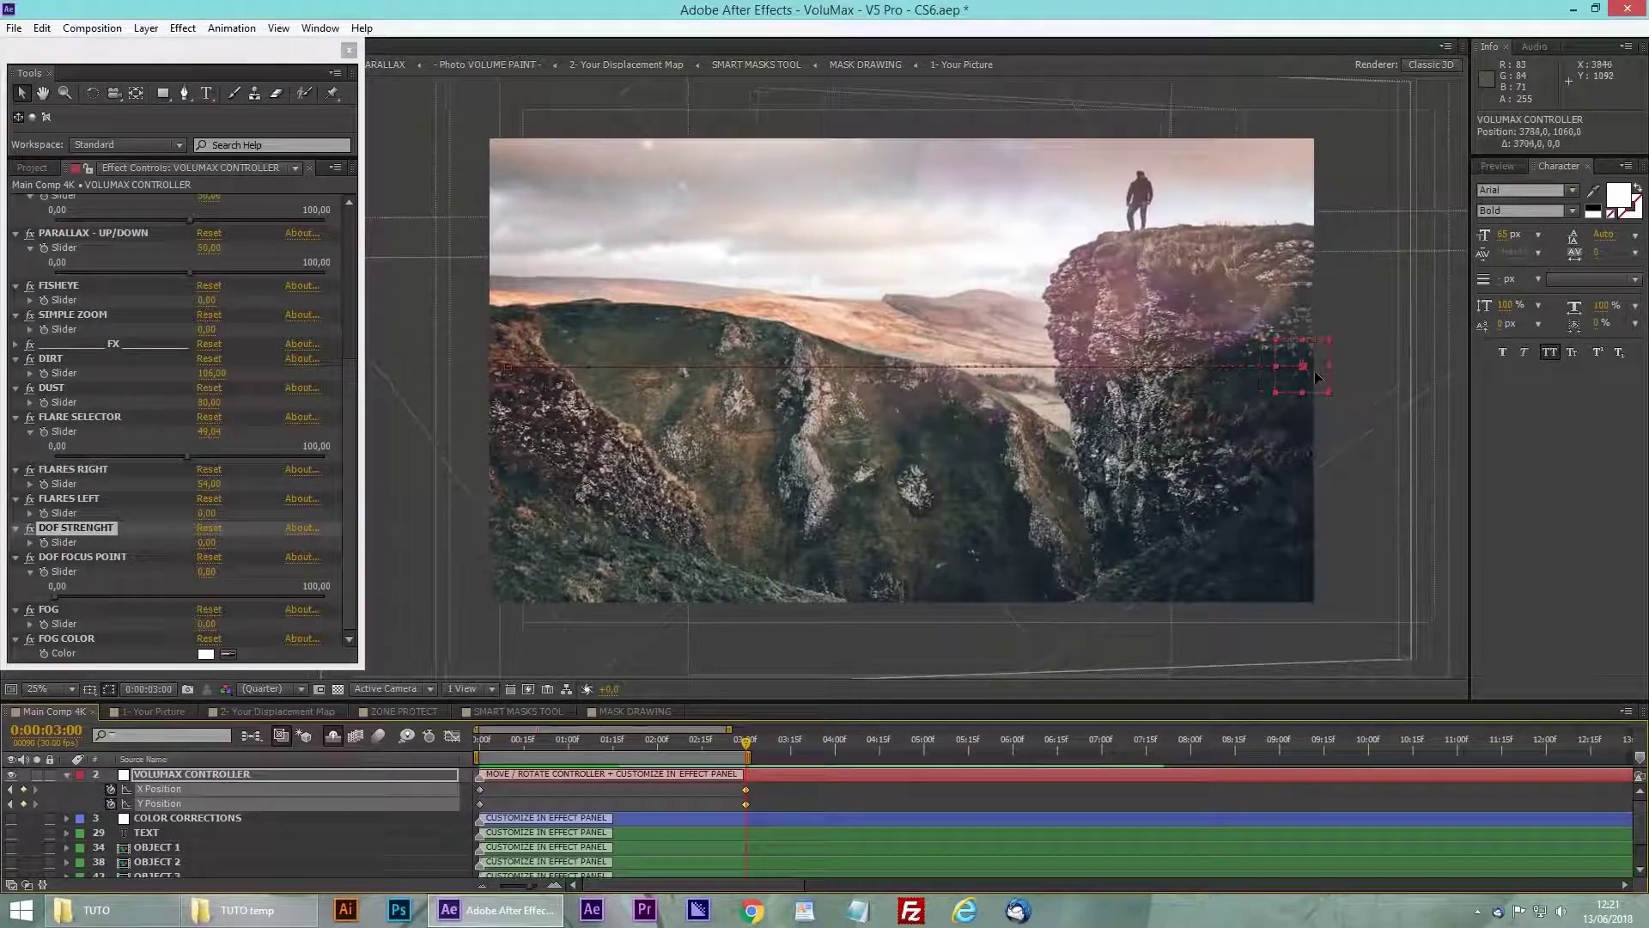
pyautogui.press('Home')
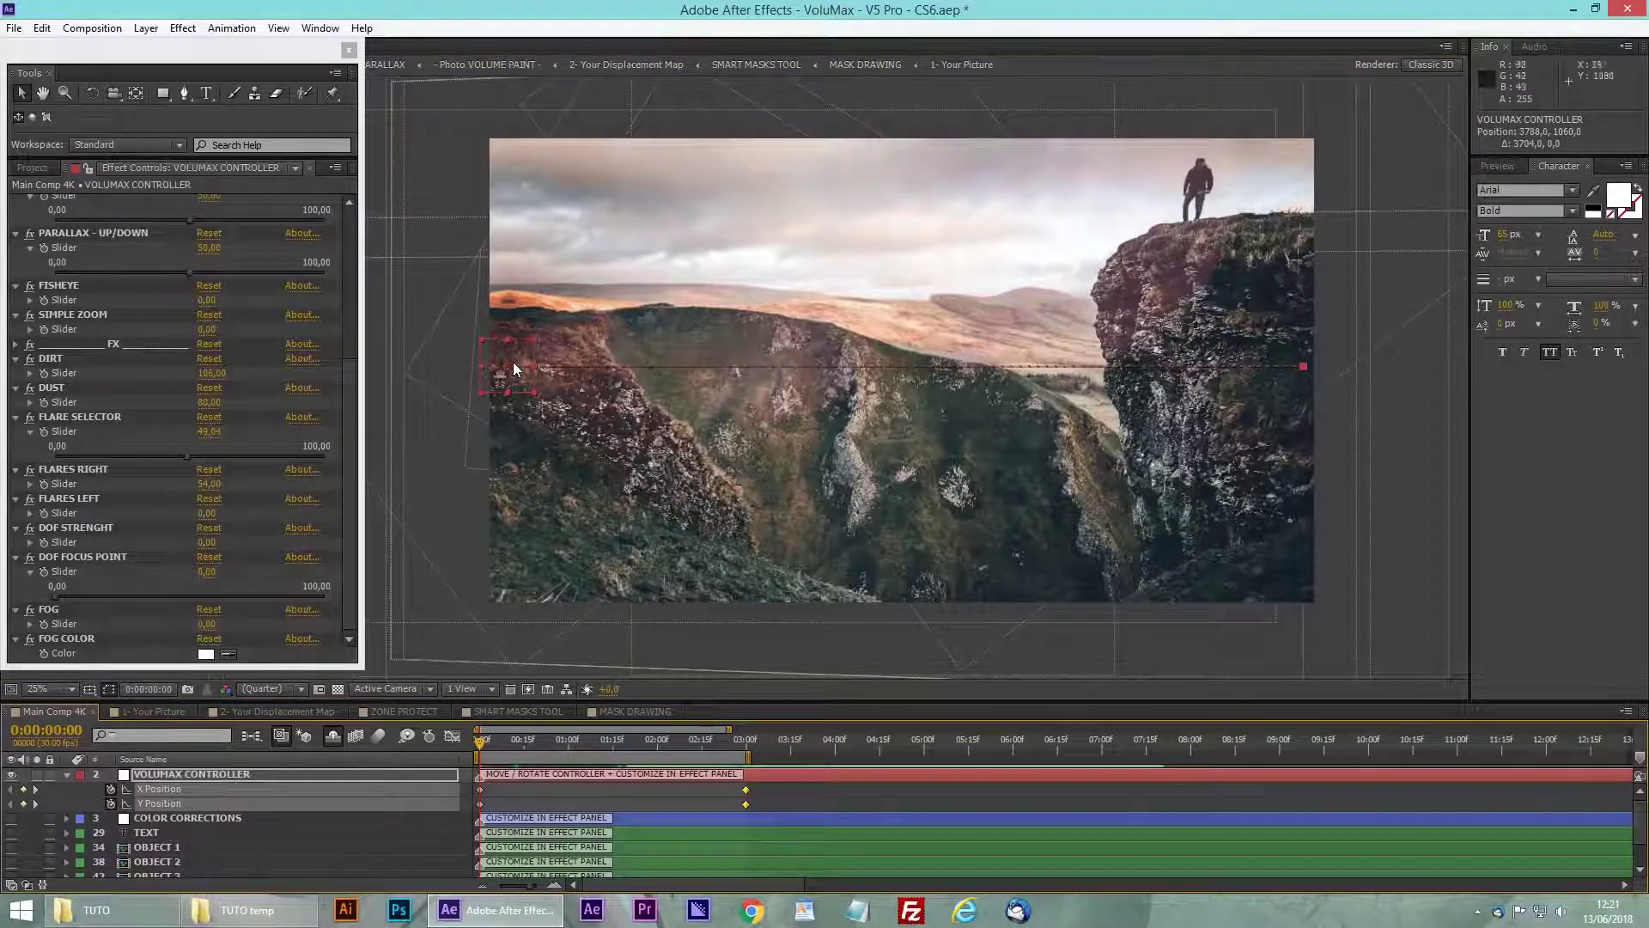
# Keyframe PARALLAX - LEFT/RIGHT from about 44.5 at 0:00 to a higher value at 3:00
pyautogui.scroll(6, 95, 421)
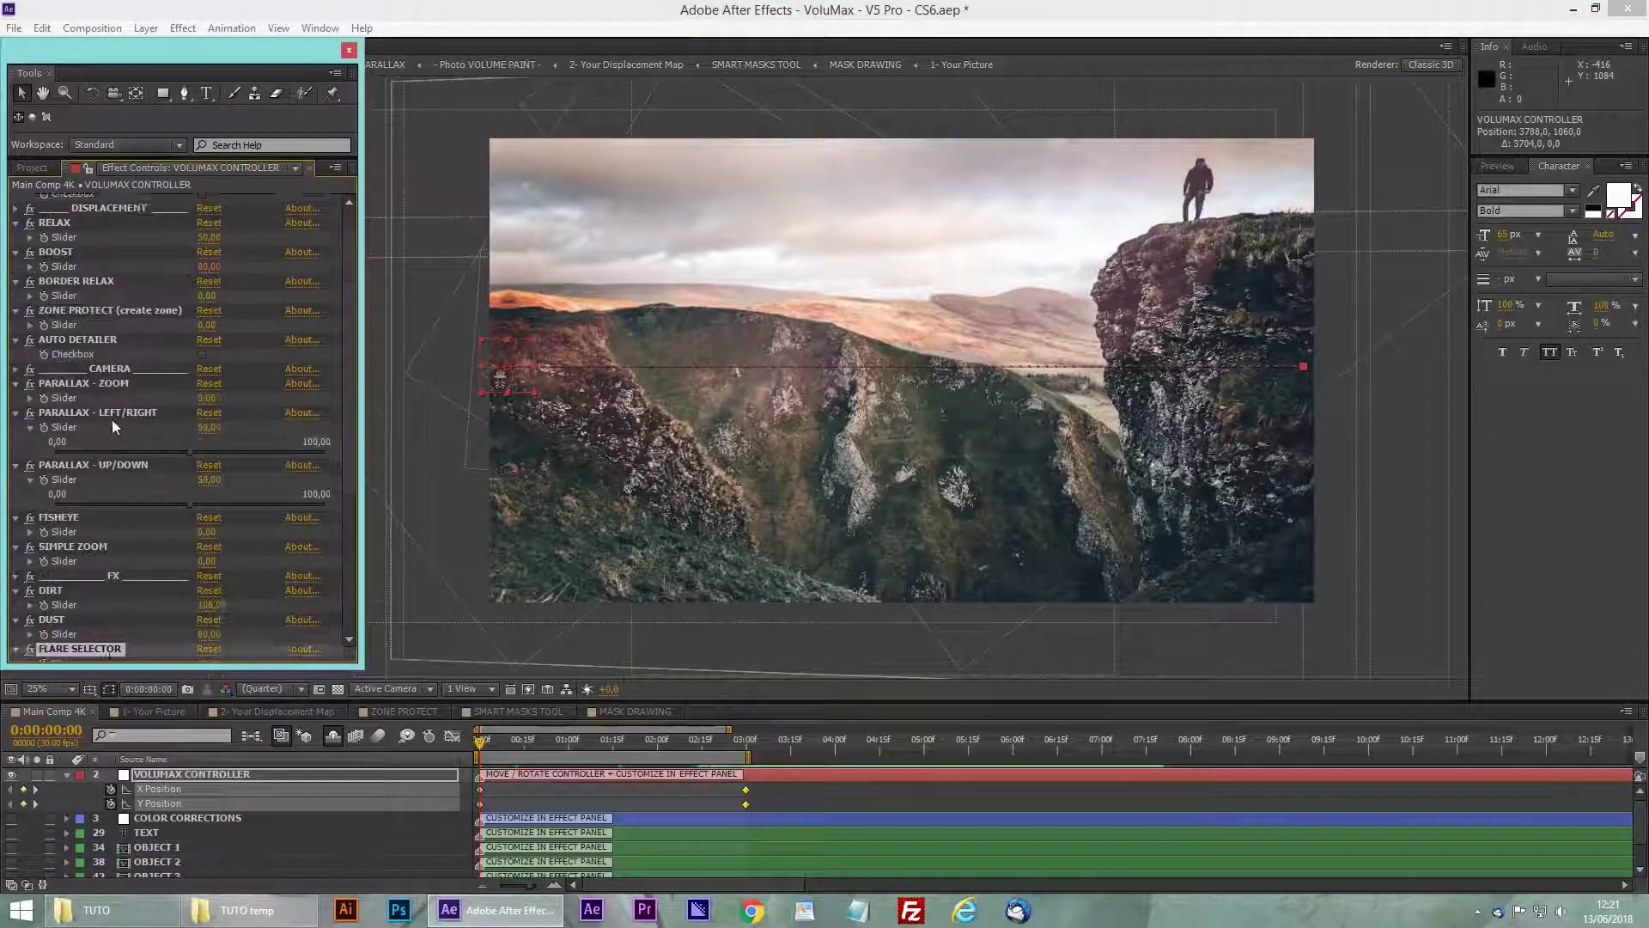
pyautogui.moveTo(189, 472); pyautogui.dragTo(177, 472)
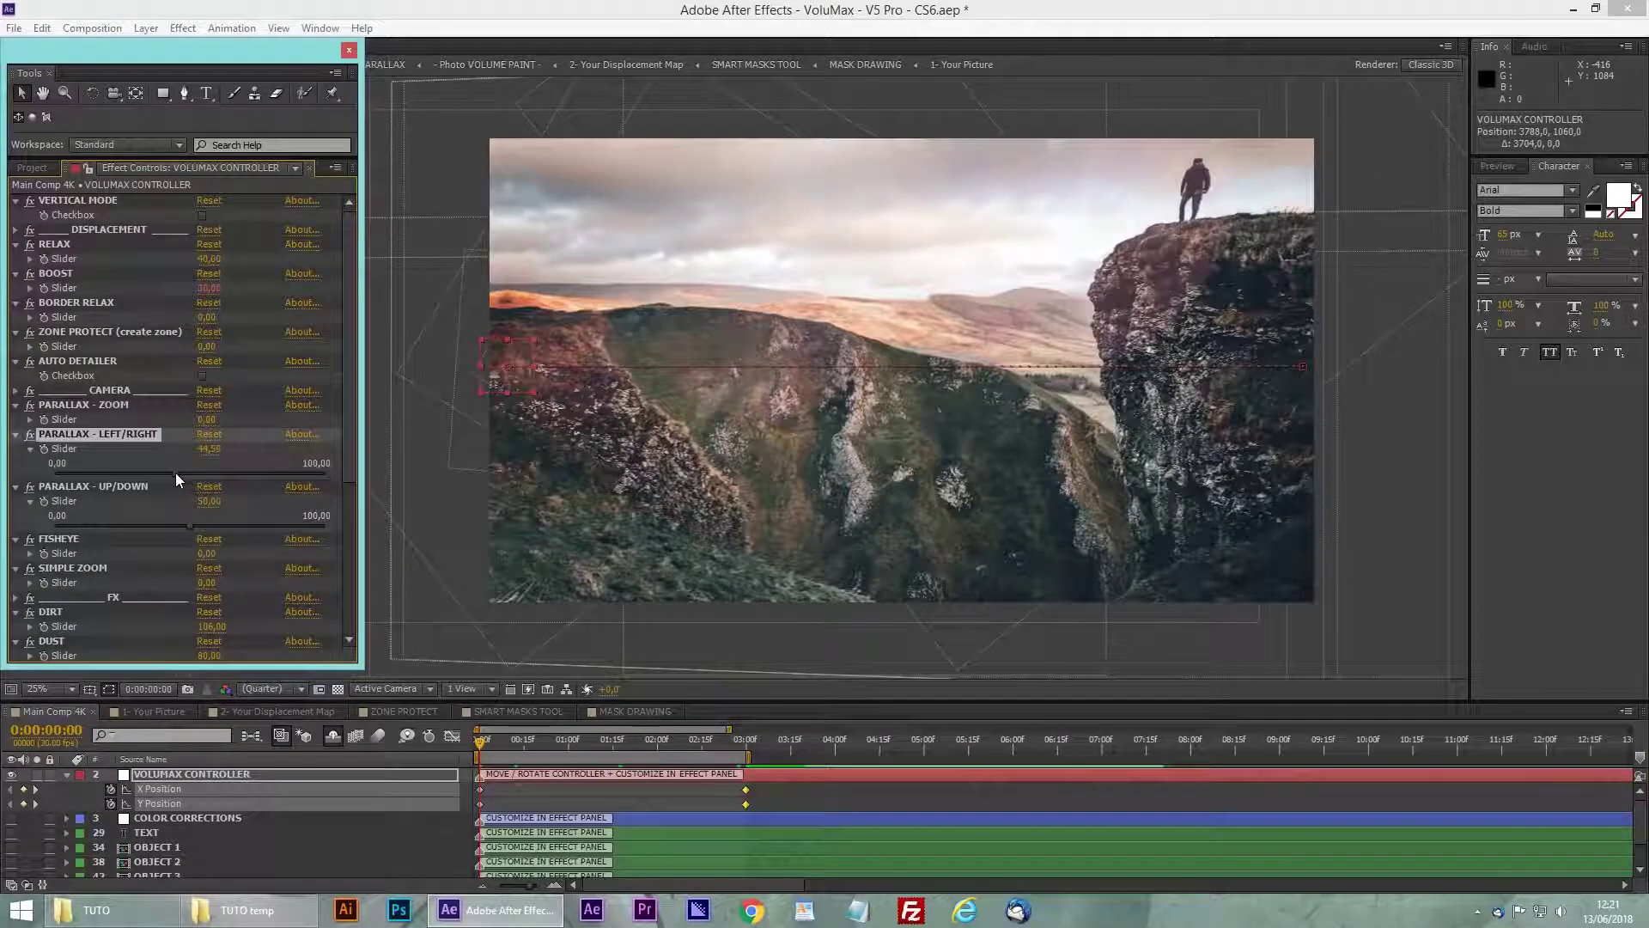
pyautogui.click(44, 448)
pyautogui.click(744, 740)
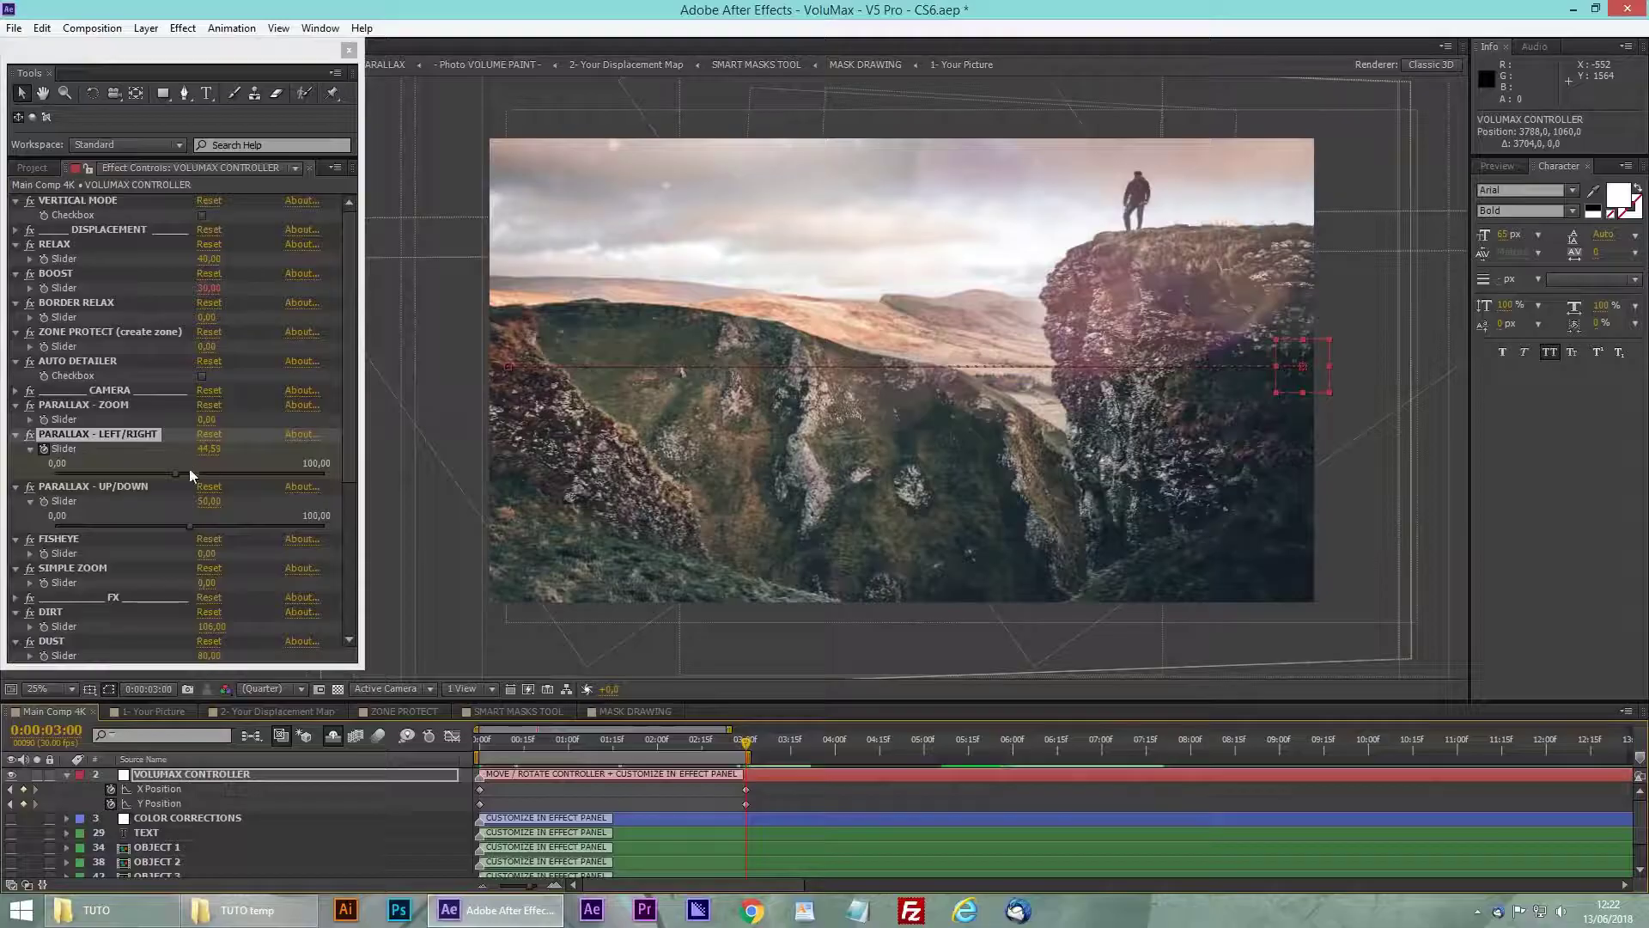
pyautogui.moveTo(177, 472); pyautogui.dragTo(213, 473)
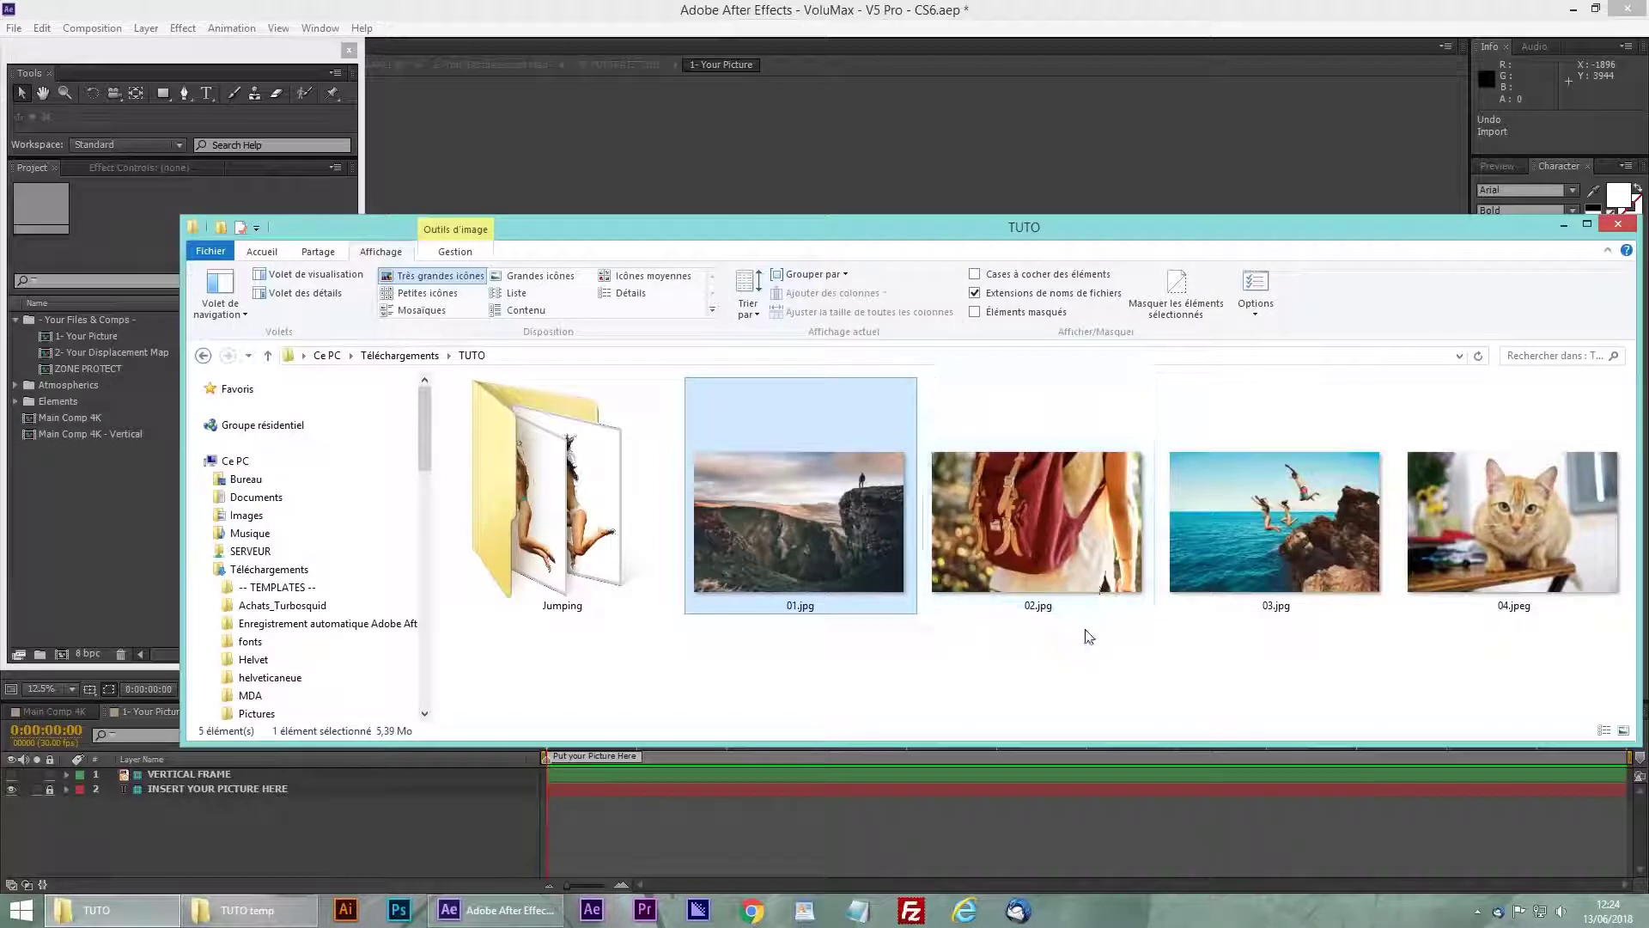
# Import 02.jpg from the TUTO folder into the 1- Your Picture composition and scale it to 80% to fill the frame width
pyautogui.click(1018, 514)
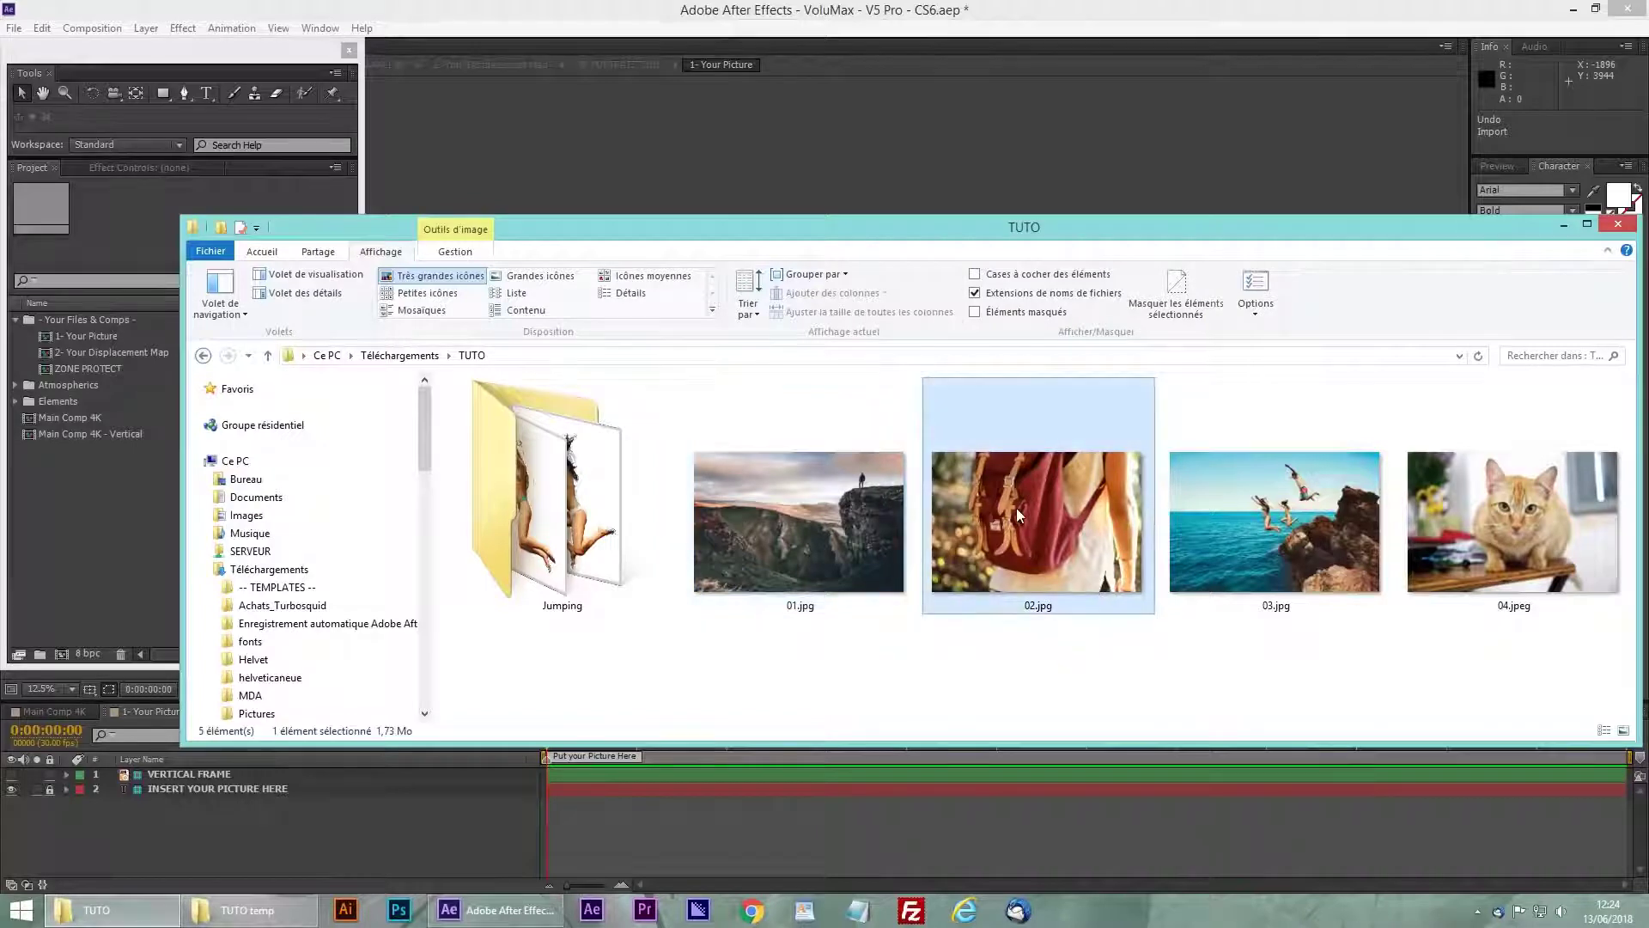
pyautogui.moveTo(1016, 498); pyautogui.dragTo(118, 533)
pyautogui.moveTo(95, 386); pyautogui.dragTo(214, 856)
pyautogui.moveTo(1093, 190); pyautogui.dragTo(1033, 229)
pyautogui.scroll(1, 1071, 314)
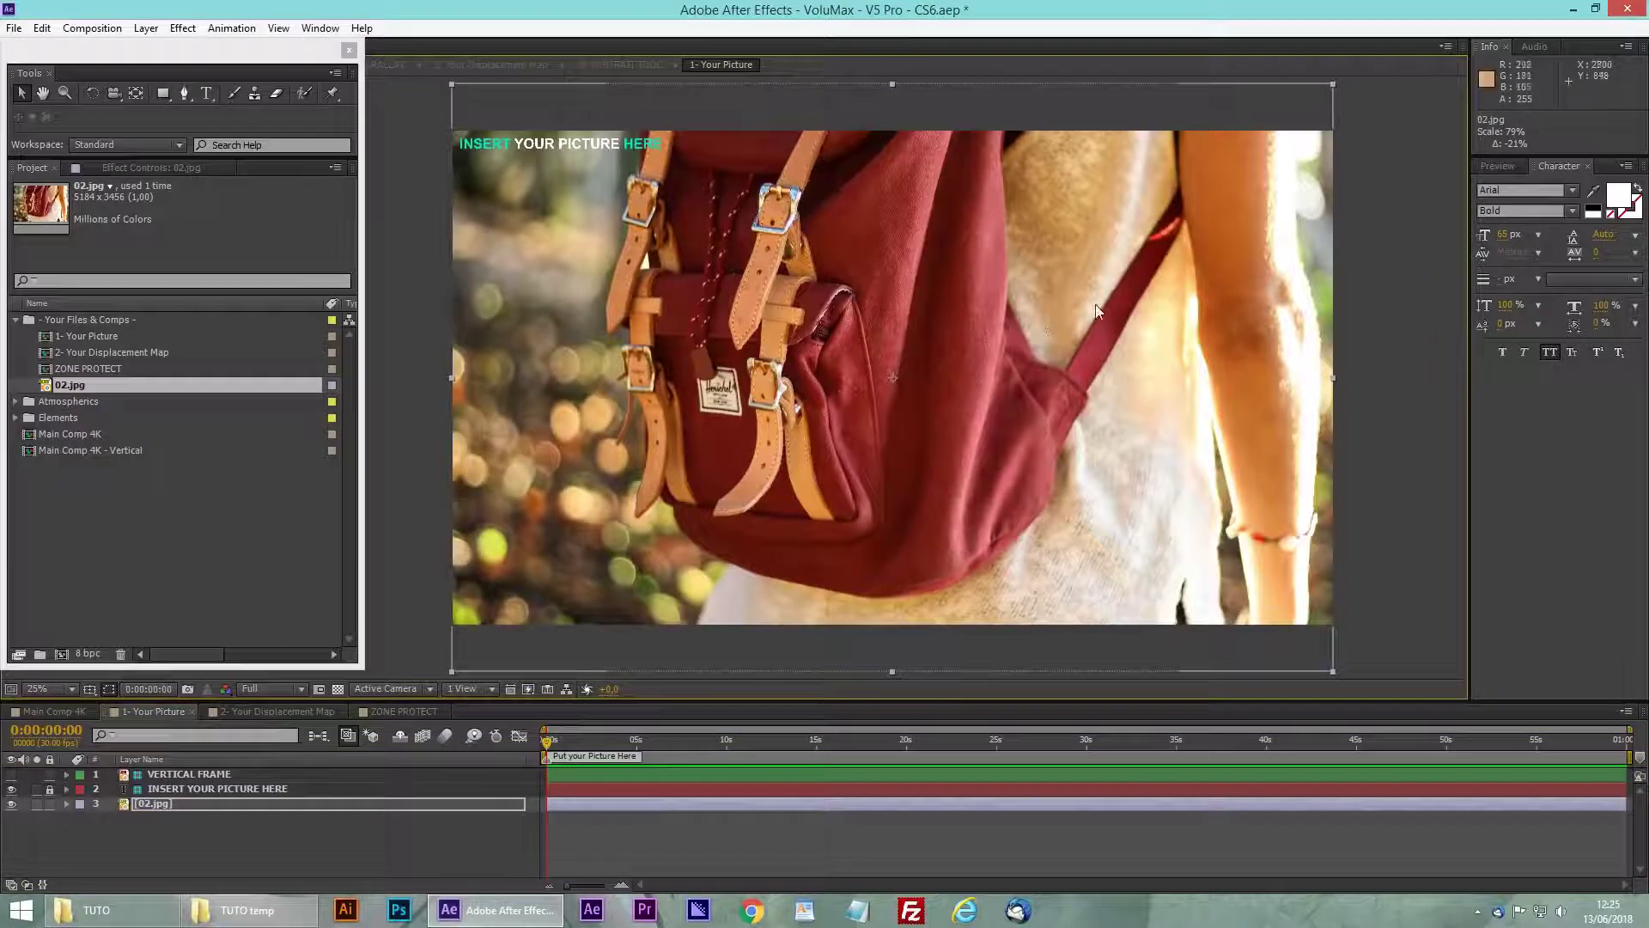
pyautogui.click(1333, 84)
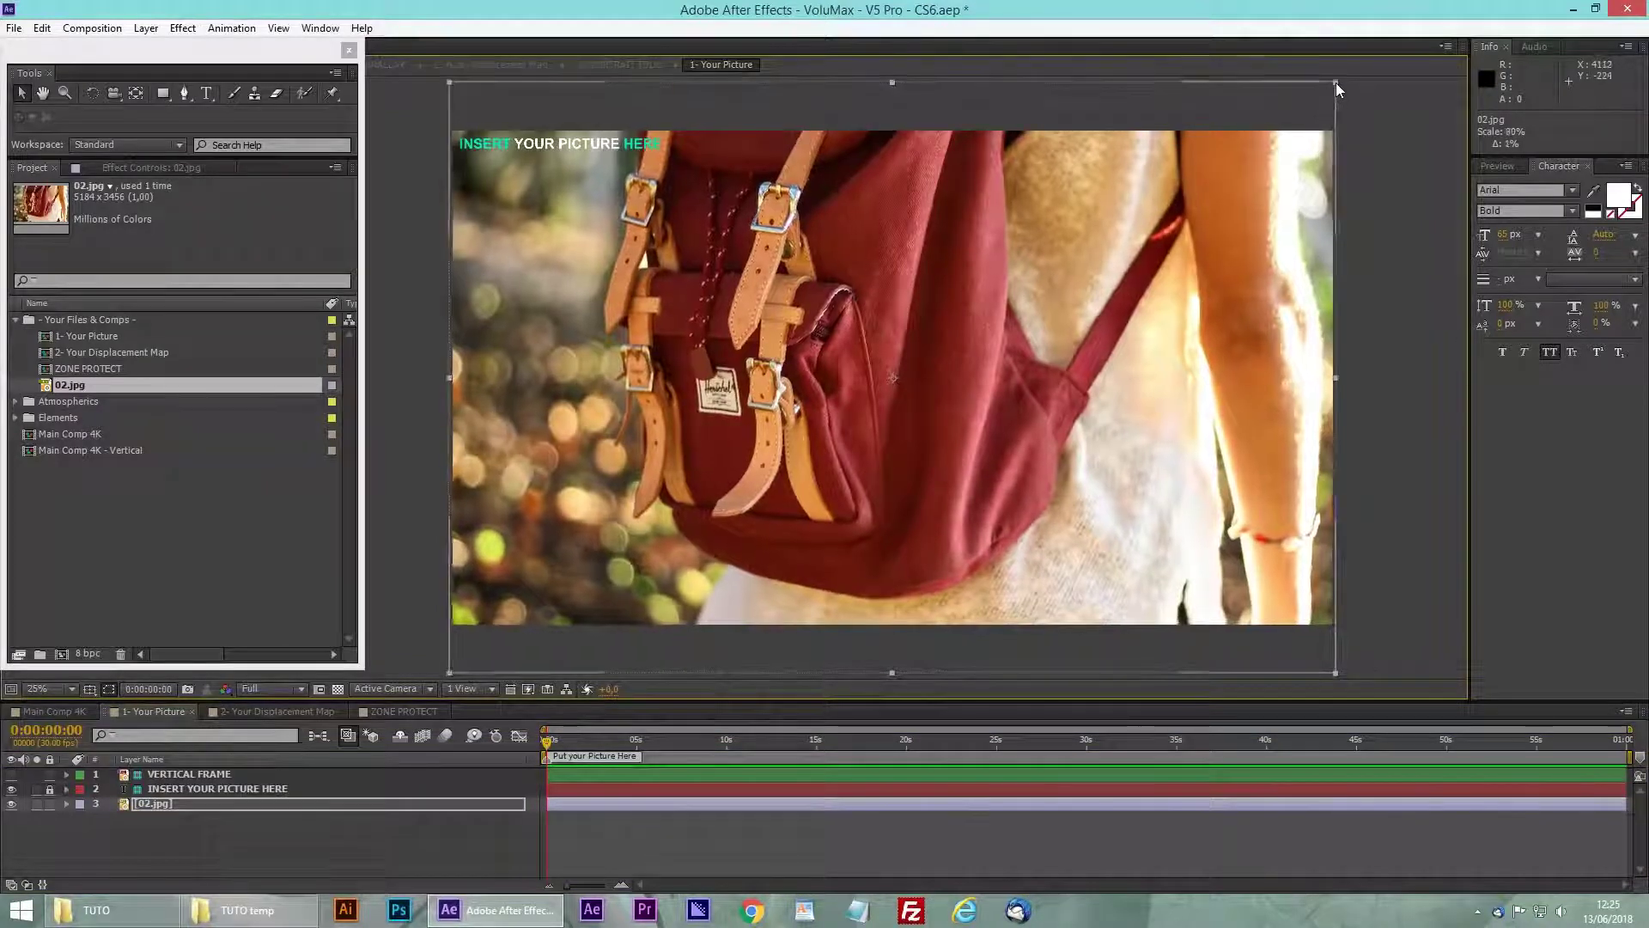
# Activate the SMART MASKS TOOL layer in the 2- Your Displacement Map composition and open its MASK DRAWING composition
pyautogui.click(280, 713)
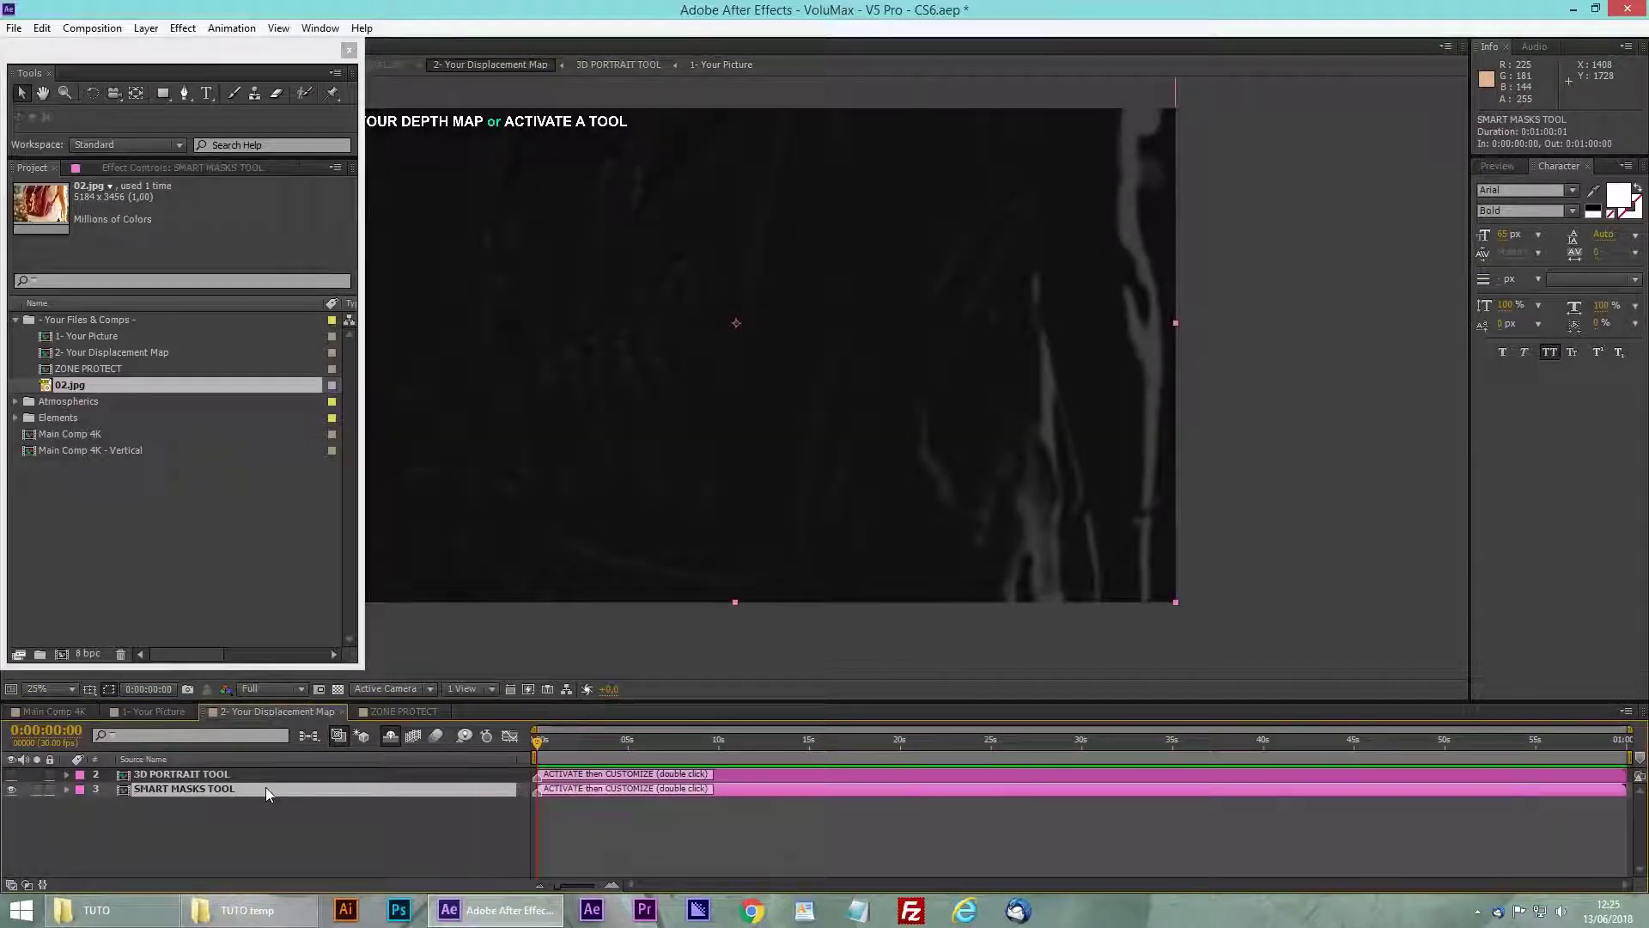
pyautogui.moveTo(786, 383); pyautogui.dragTo(934, 405)
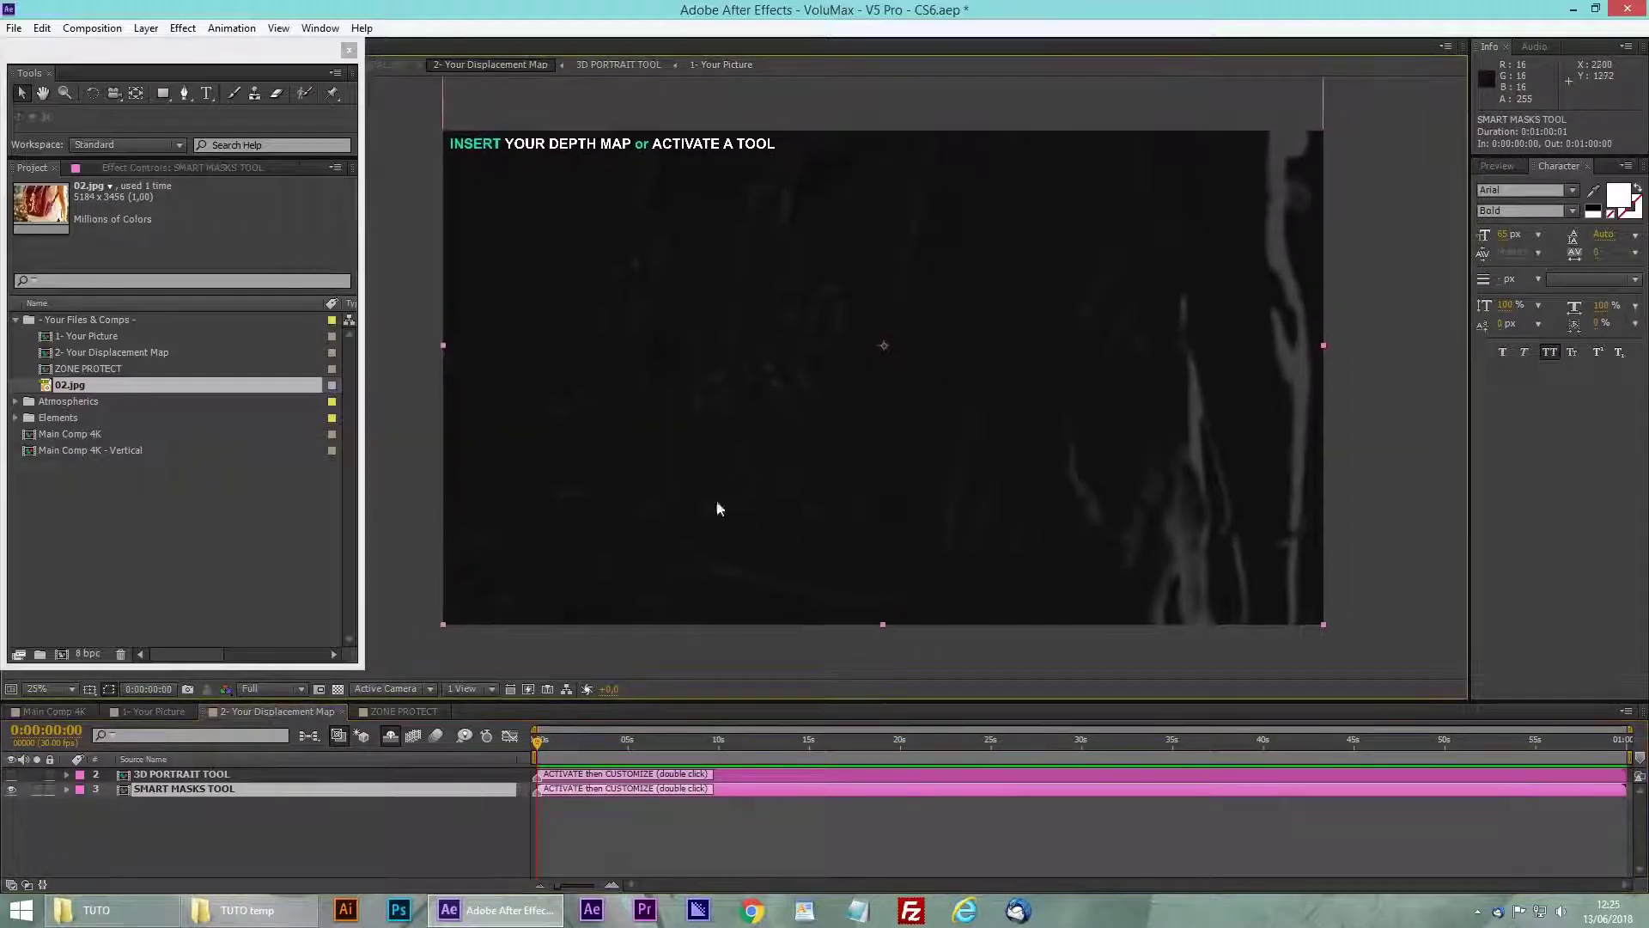
pyautogui.doubleClick(177, 787)
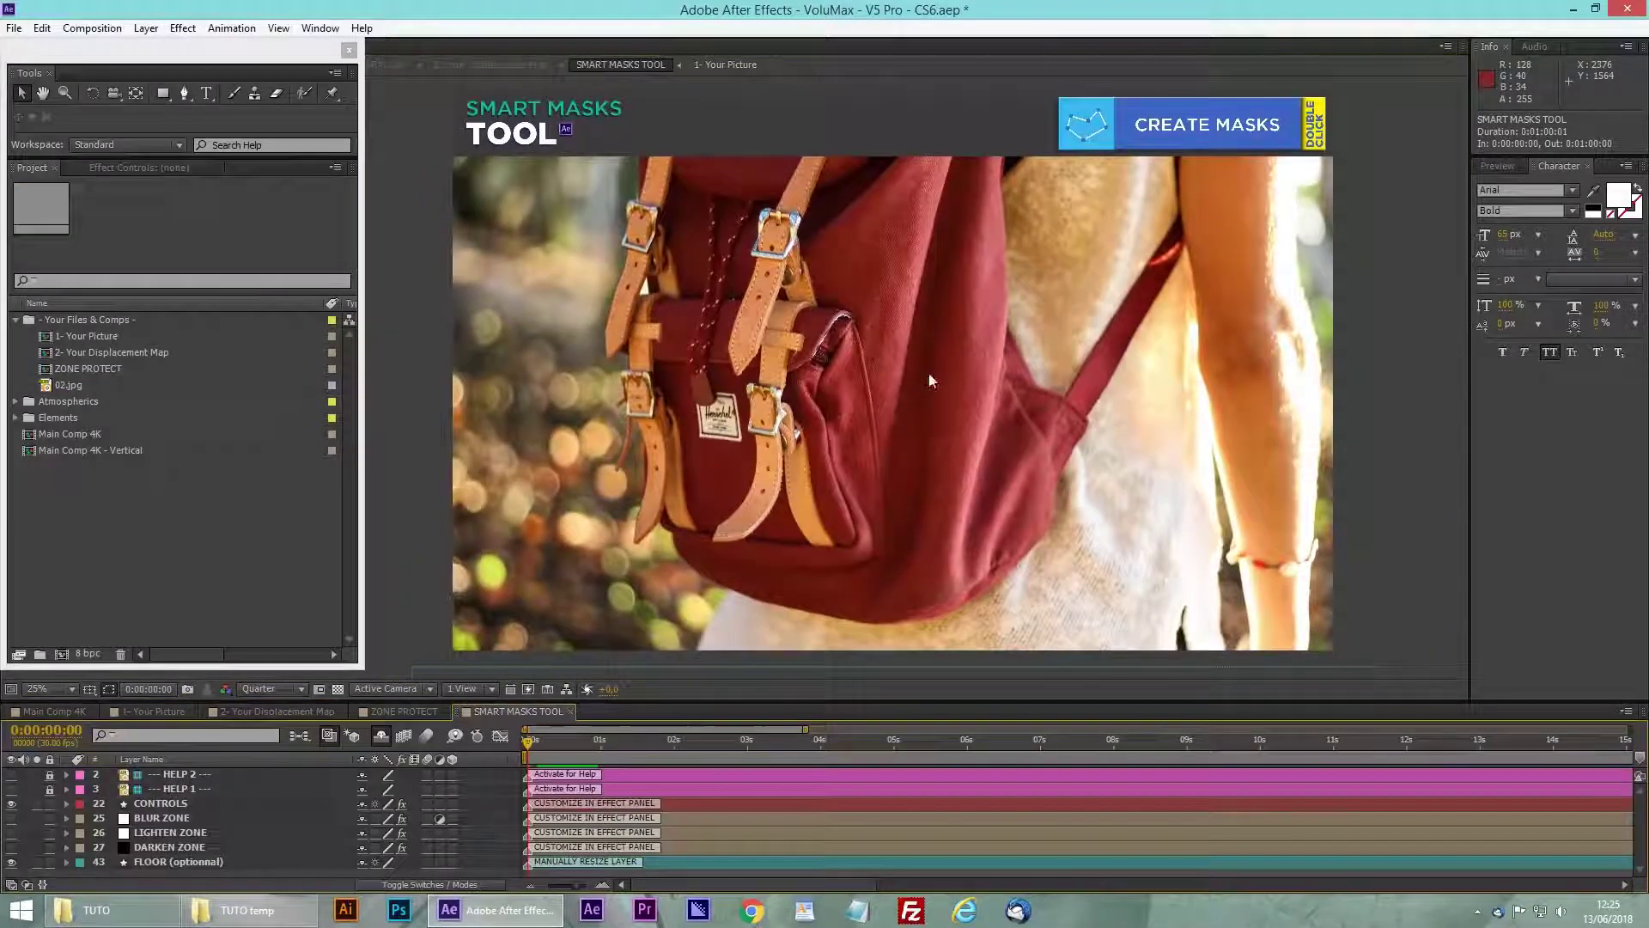
pyautogui.doubleClick(1235, 124)
# Trace a closed Pen mask around the whole red backpack on the CLOSE masks layer, following its straps, base and side
pyautogui.press('g')
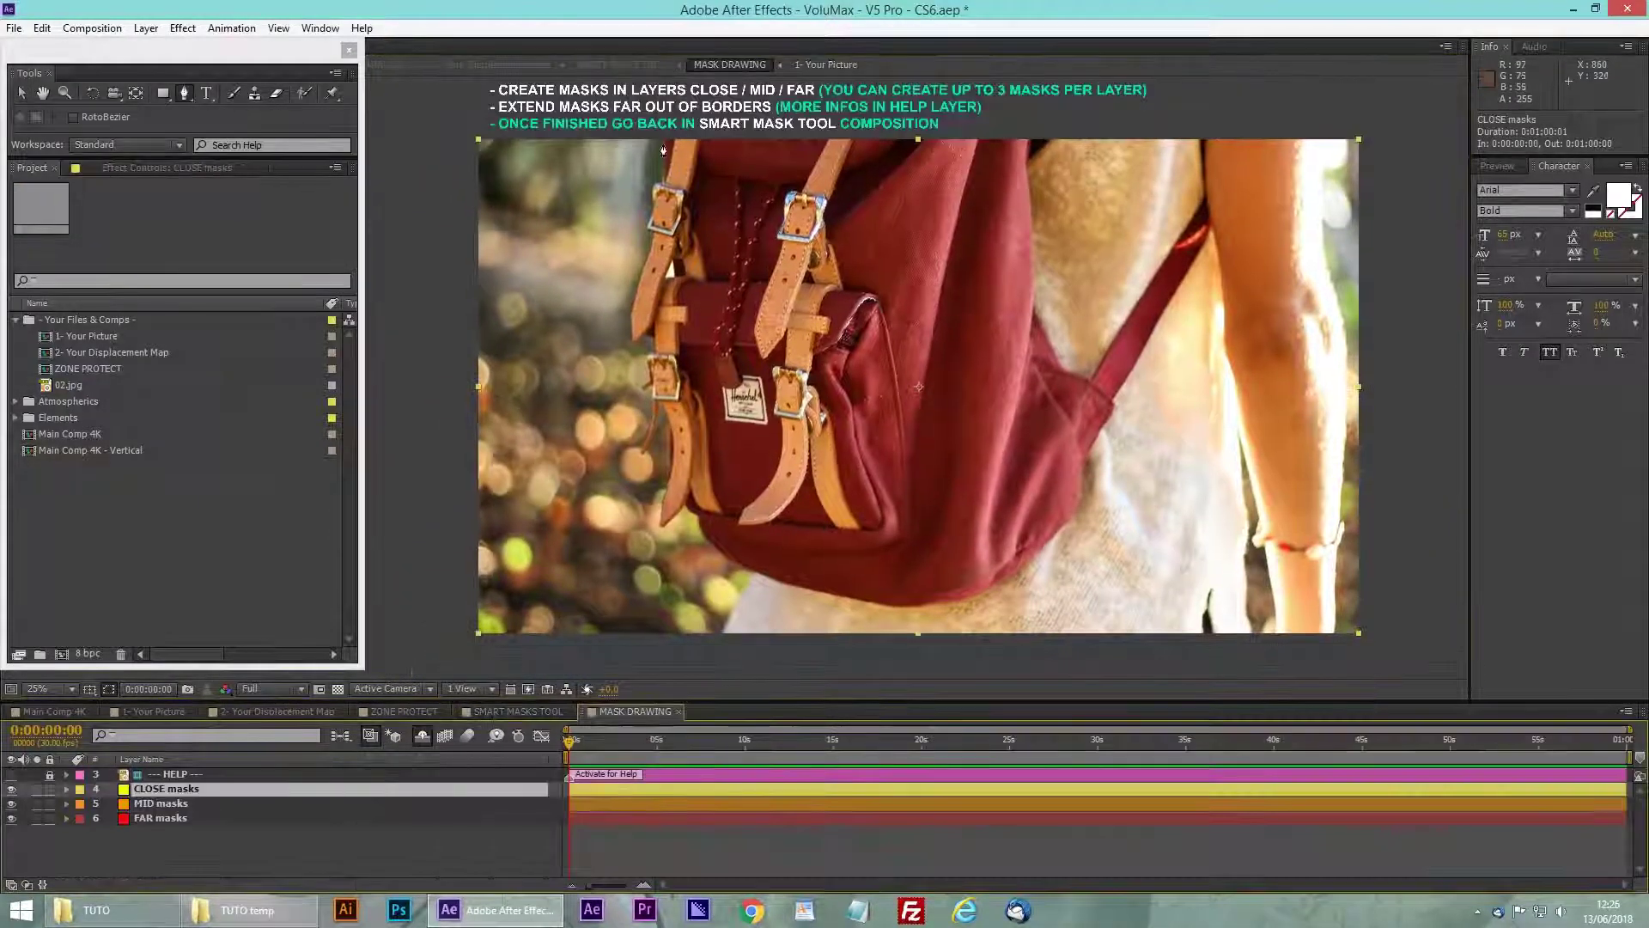
pyautogui.click(662, 141)
pyautogui.click(662, 185)
pyautogui.click(648, 227)
pyautogui.click(632, 317)
pyautogui.click(633, 344)
pyautogui.click(651, 335)
pyautogui.click(651, 381)
pyautogui.click(760, 505)
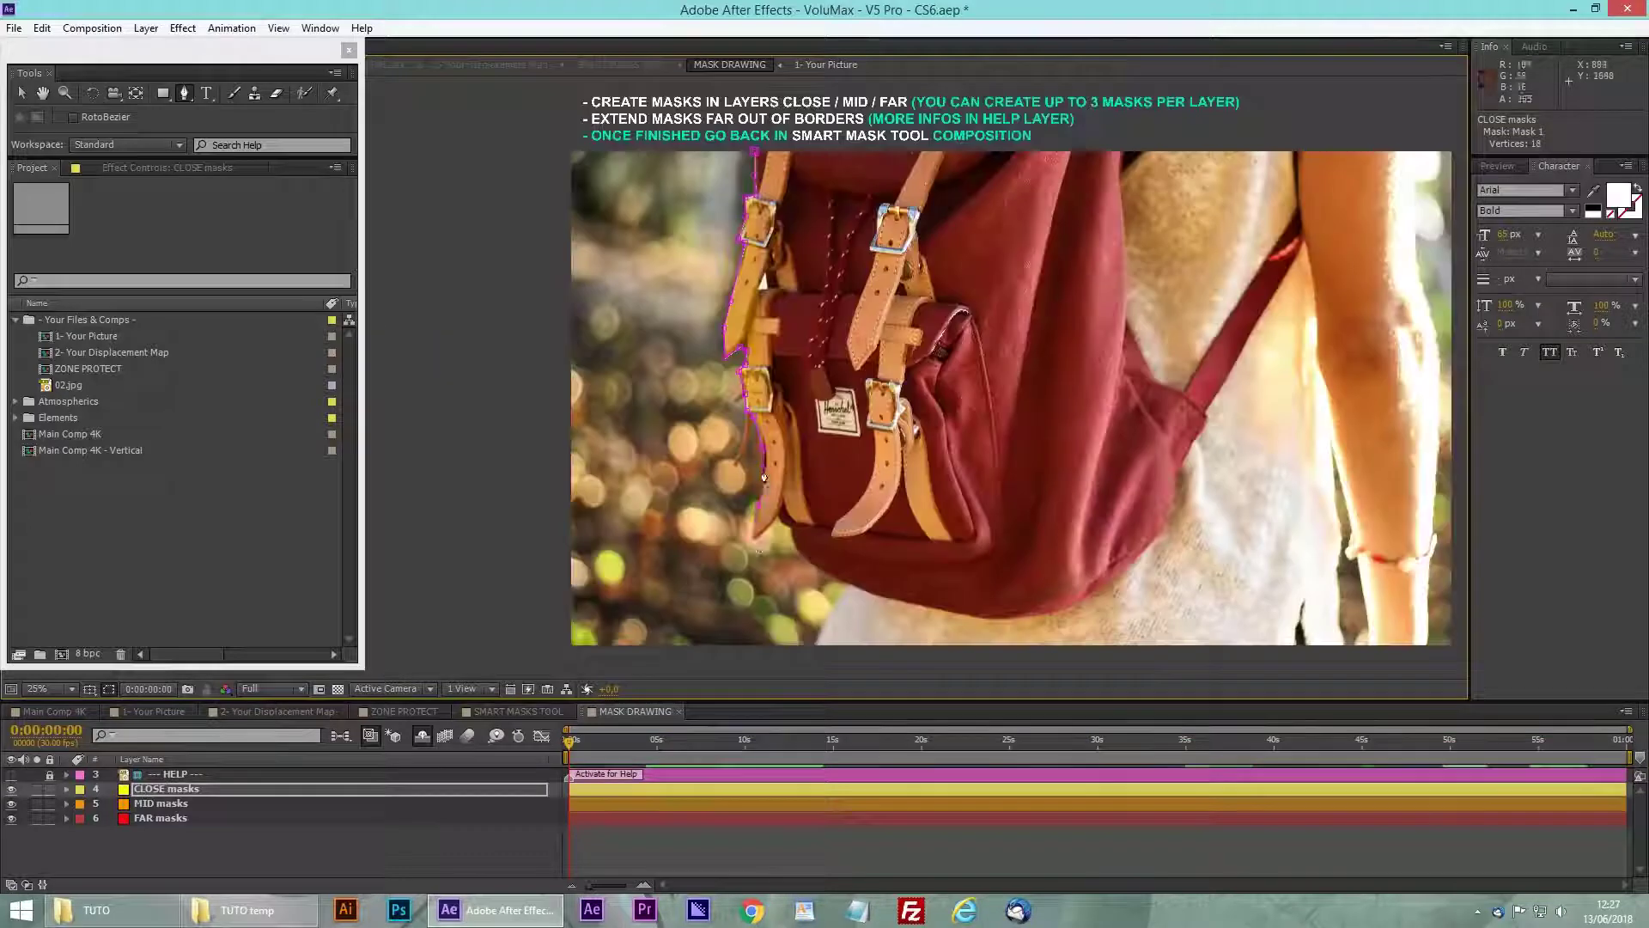
pyautogui.click(764, 487)
pyautogui.scroll(1, 760, 505)
pyautogui.scroll(-1, 730, 386)
pyautogui.moveTo(774, 408); pyautogui.dragTo(721, 582)
pyautogui.click(840, 624)
pyautogui.click(919, 638)
pyautogui.click(1029, 598)
pyautogui.moveTo(1086, 528); pyautogui.dragTo(1102, 491)
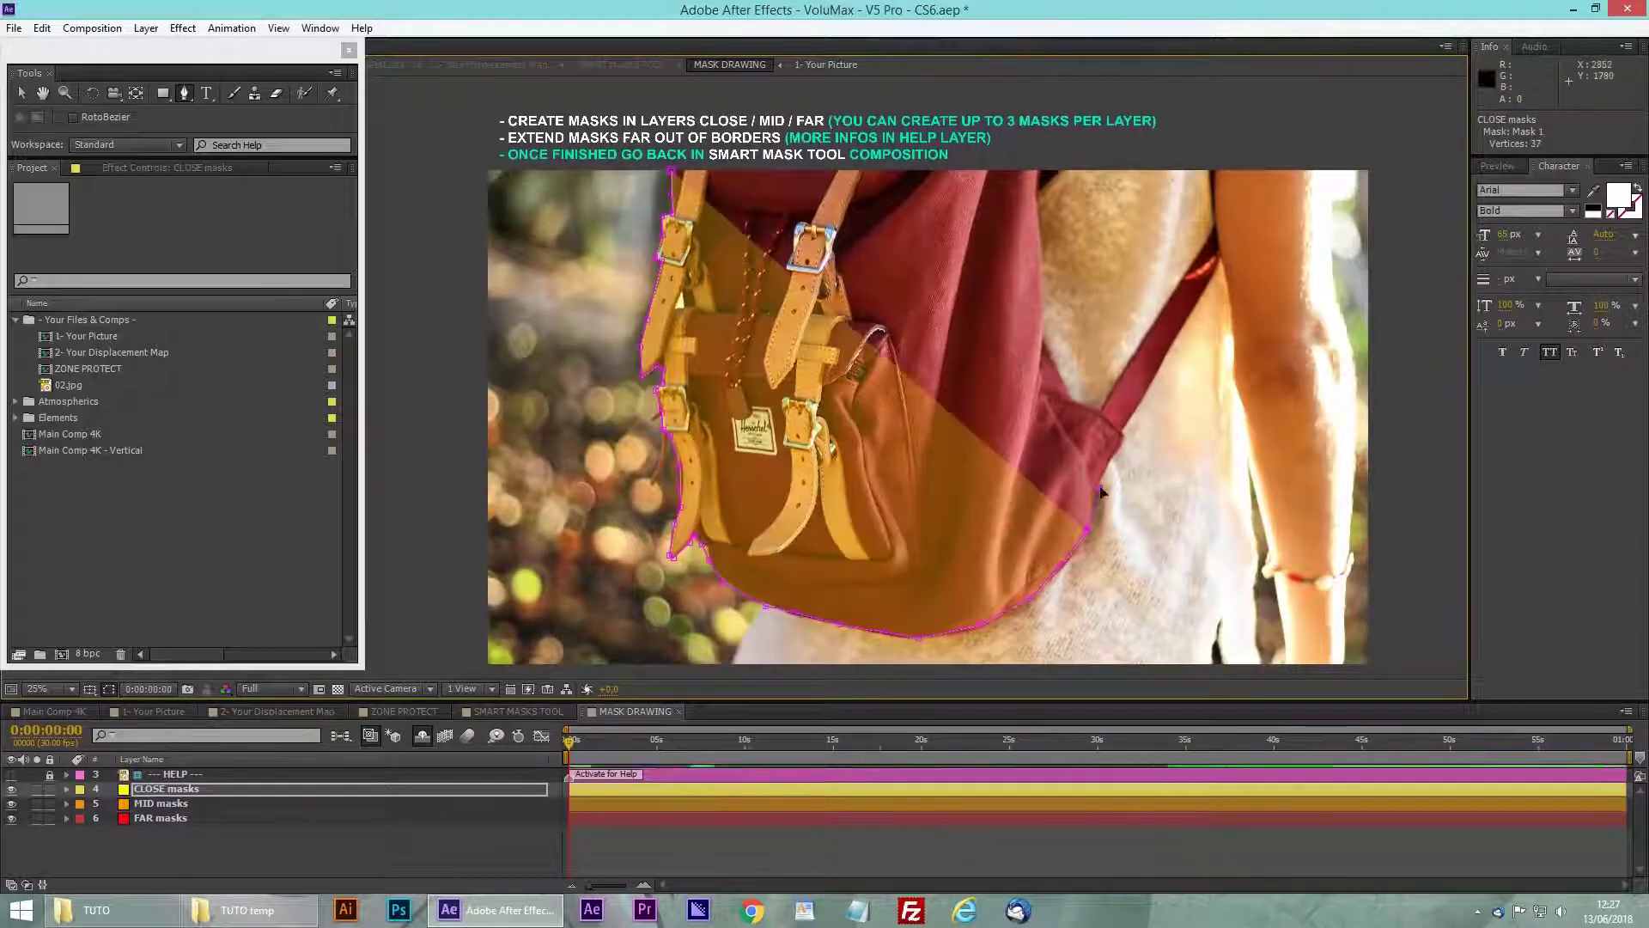
pyautogui.click(1123, 435)
pyautogui.click(1043, 347)
pyautogui.scroll(-1, 1038, 191)
pyautogui.scroll(1, 907, 410)
# Draw a closed mask around the arm on the MID masks layer, extending it past the upper and lower picture borders
pyautogui.click(160, 803)
pyautogui.click(1040, 133)
pyautogui.click(1059, 284)
pyautogui.click(1069, 379)
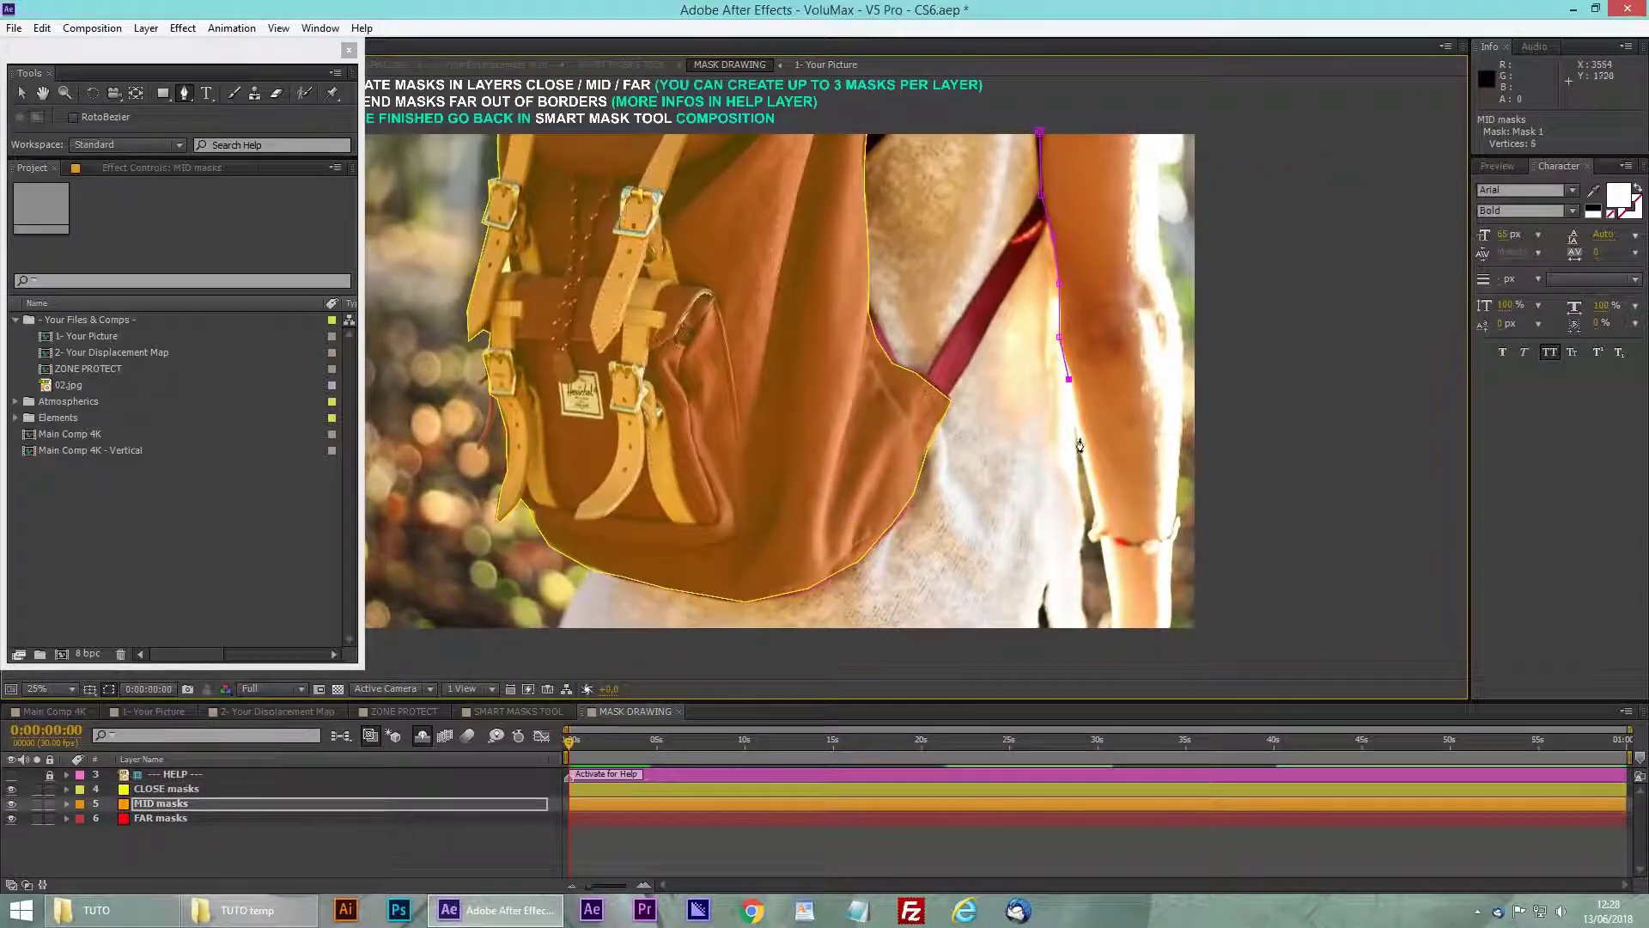
pyautogui.click(1103, 536)
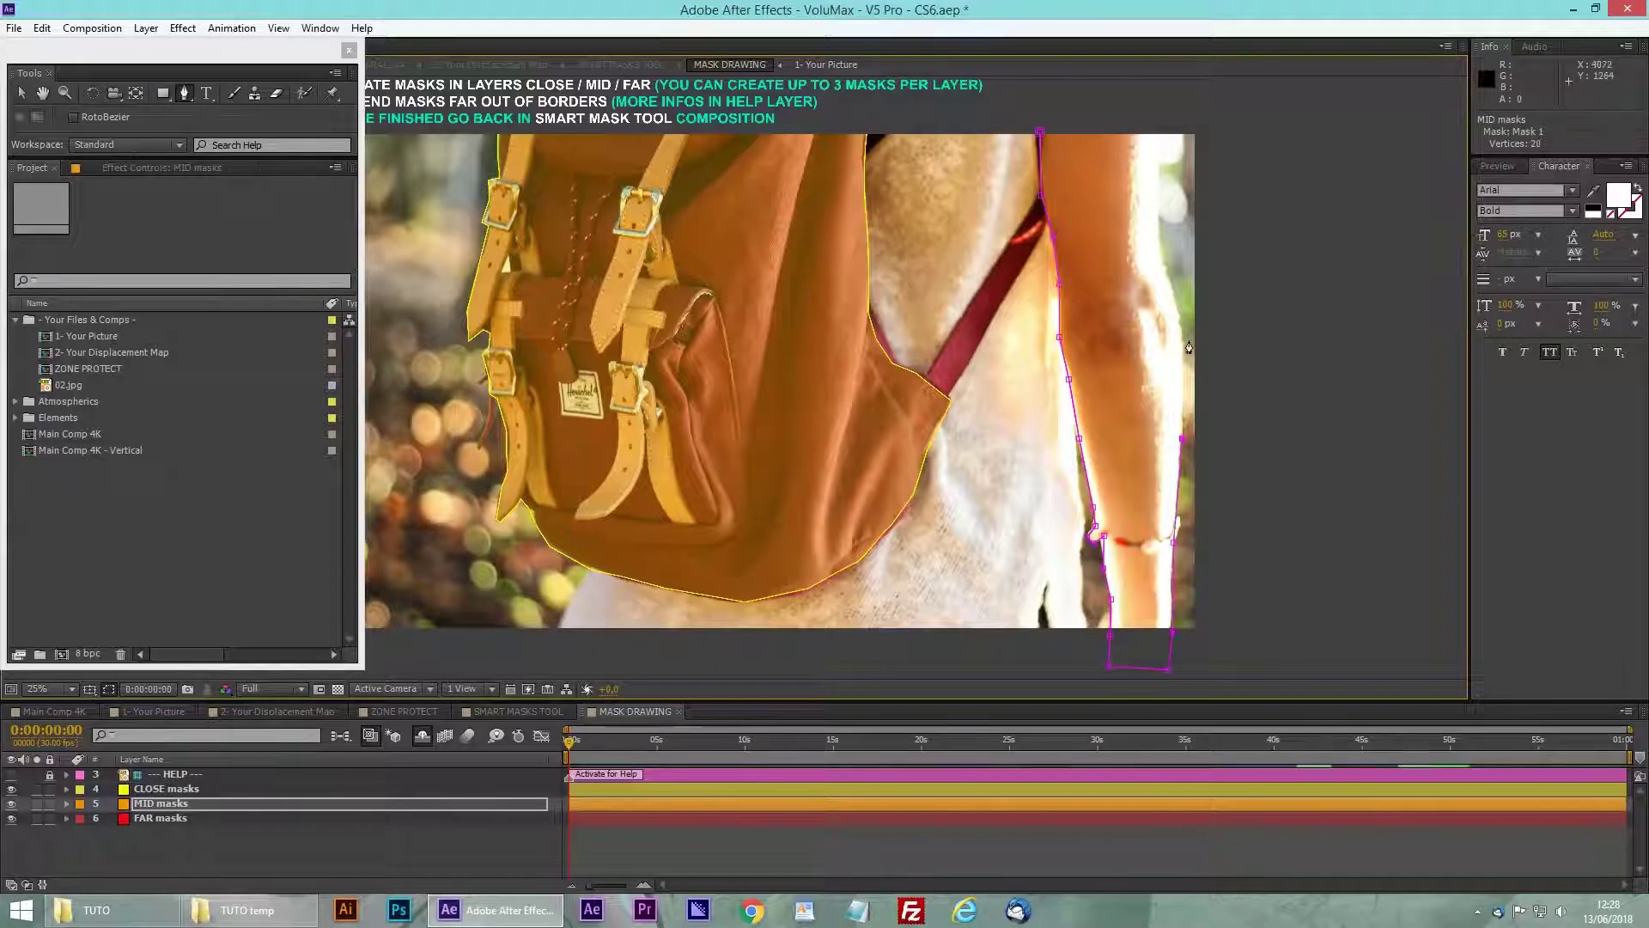
pyautogui.click(1157, 86)
pyautogui.click(1039, 85)
pyautogui.click(1039, 133)
# Draw a closed mask around the person's torso on the FAR masks layer, passing behind the backpack and arm and beyond the picture borders
pyautogui.click(161, 817)
pyautogui.scroll(-1, 697, 520)
pyautogui.click(703, 512)
pyautogui.click(723, 472)
pyautogui.click(732, 442)
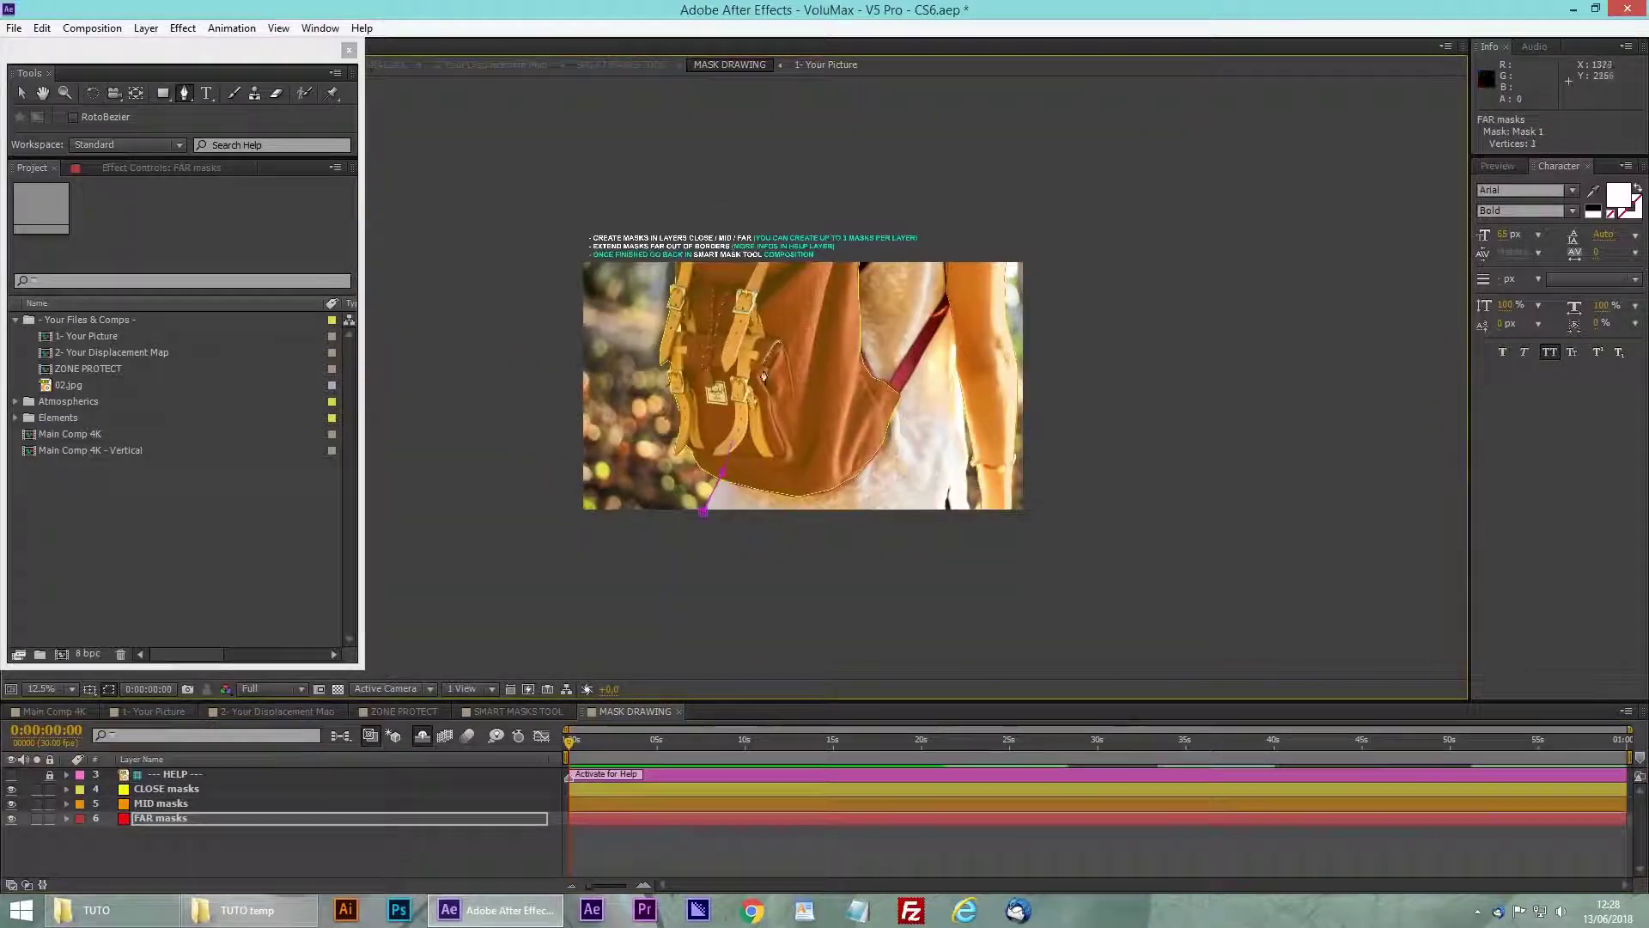
pyautogui.click(979, 322)
pyautogui.click(962, 413)
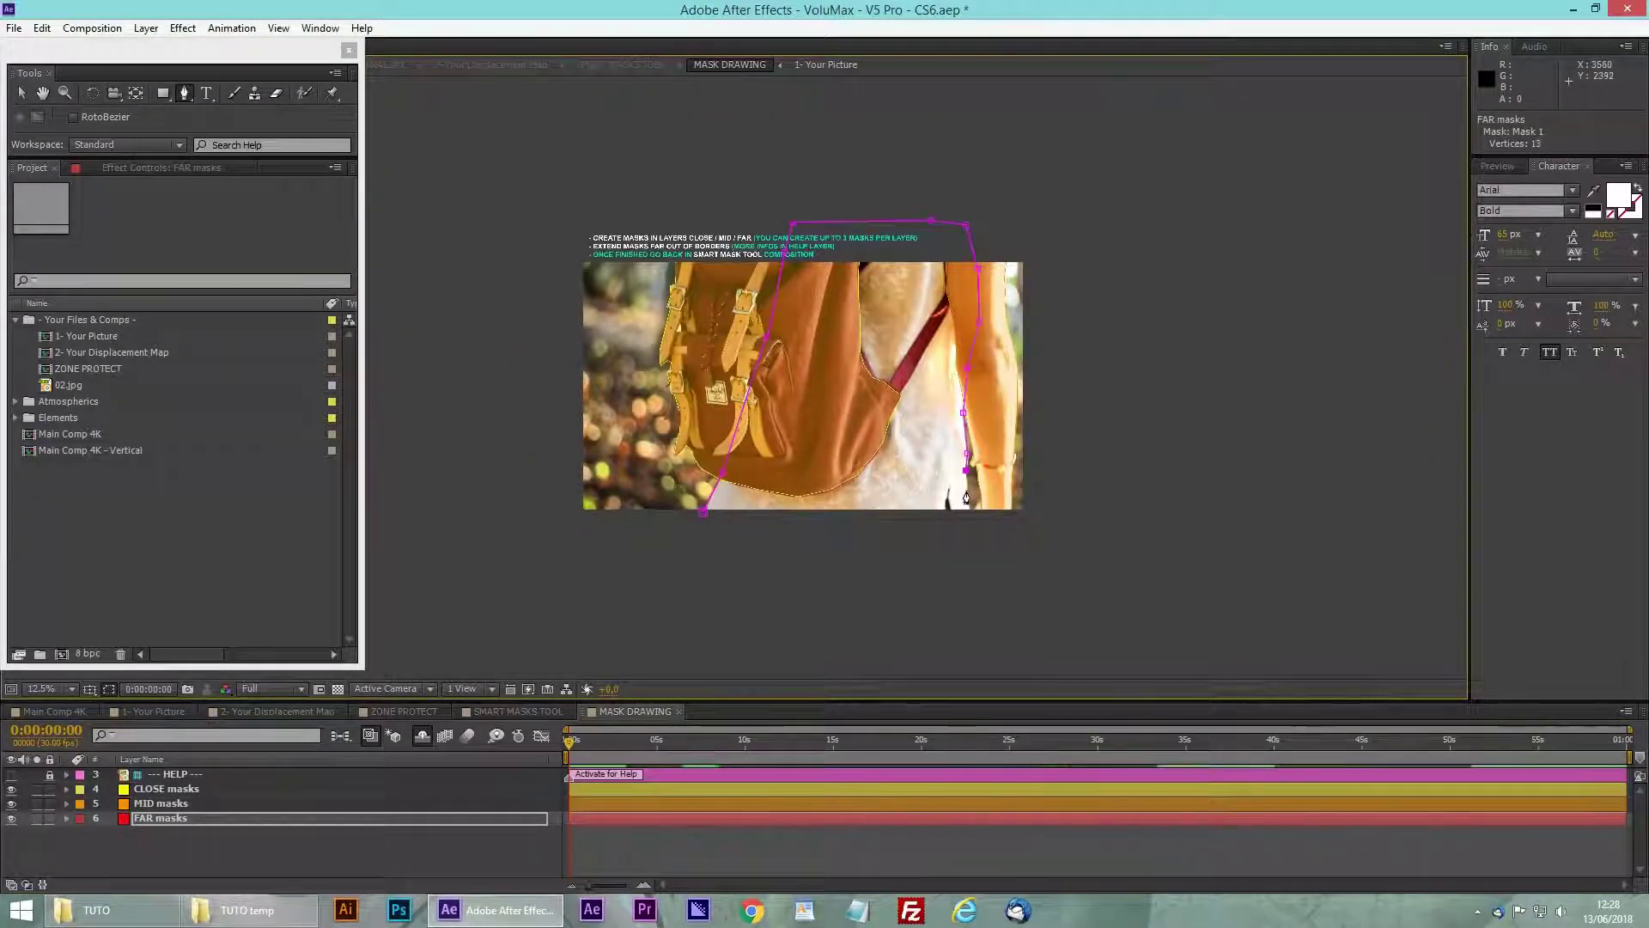
pyautogui.click(971, 516)
pyautogui.click(973, 558)
pyautogui.click(821, 582)
pyautogui.click(680, 550)
pyautogui.click(703, 514)
pyautogui.scroll(2, 737, 383)
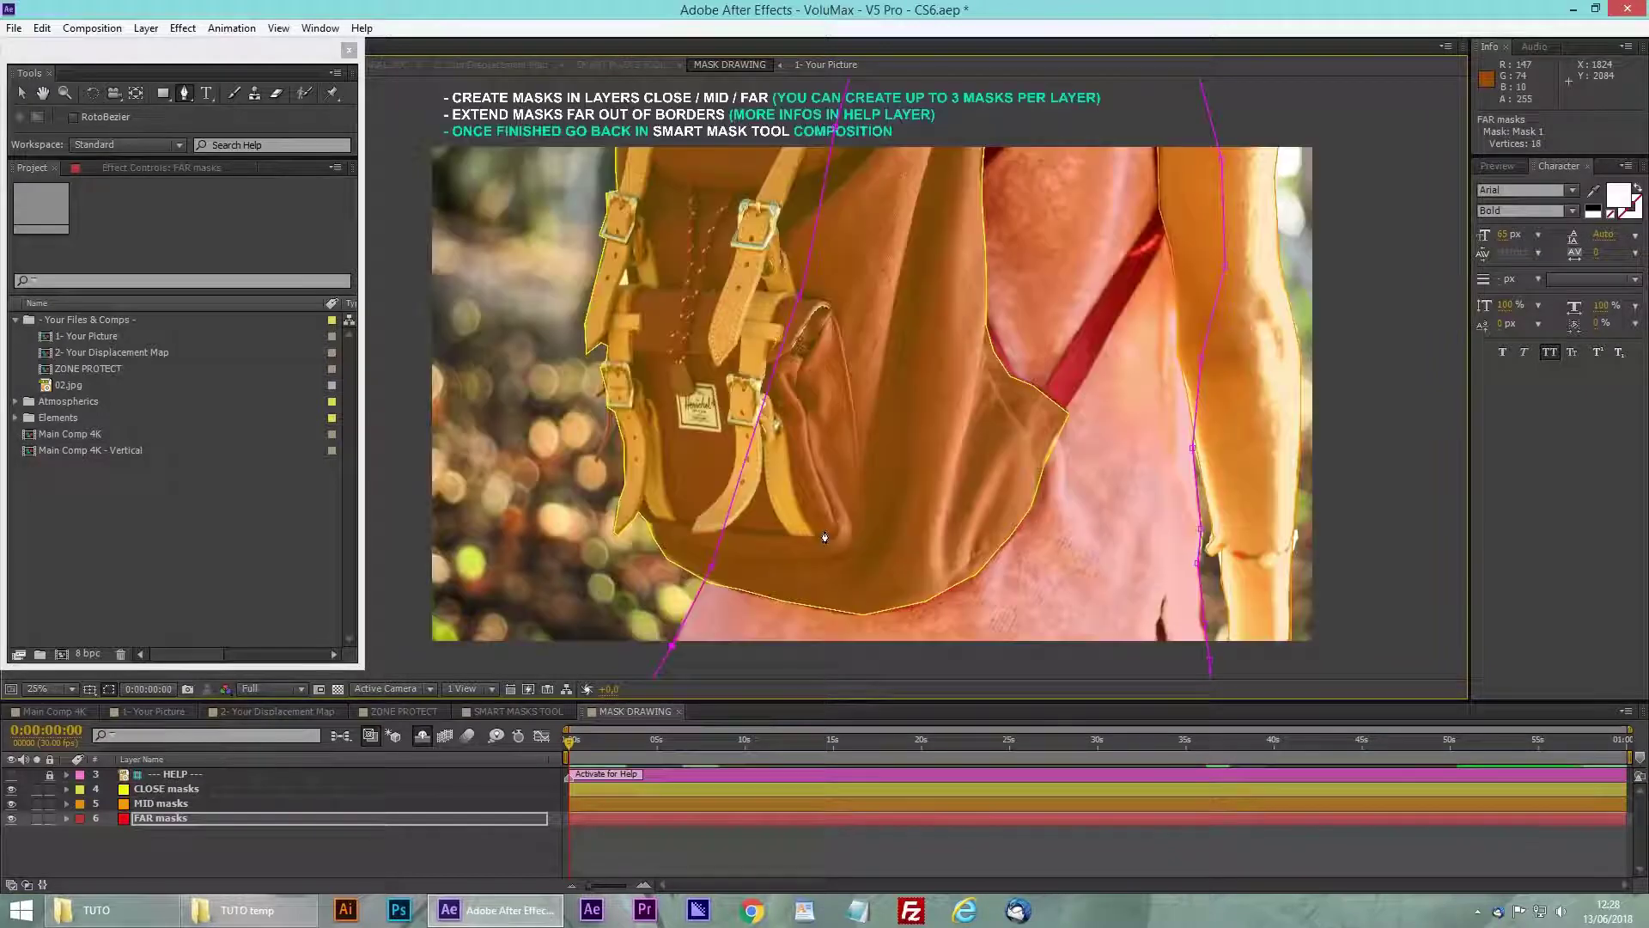
pyautogui.click(361, 844)
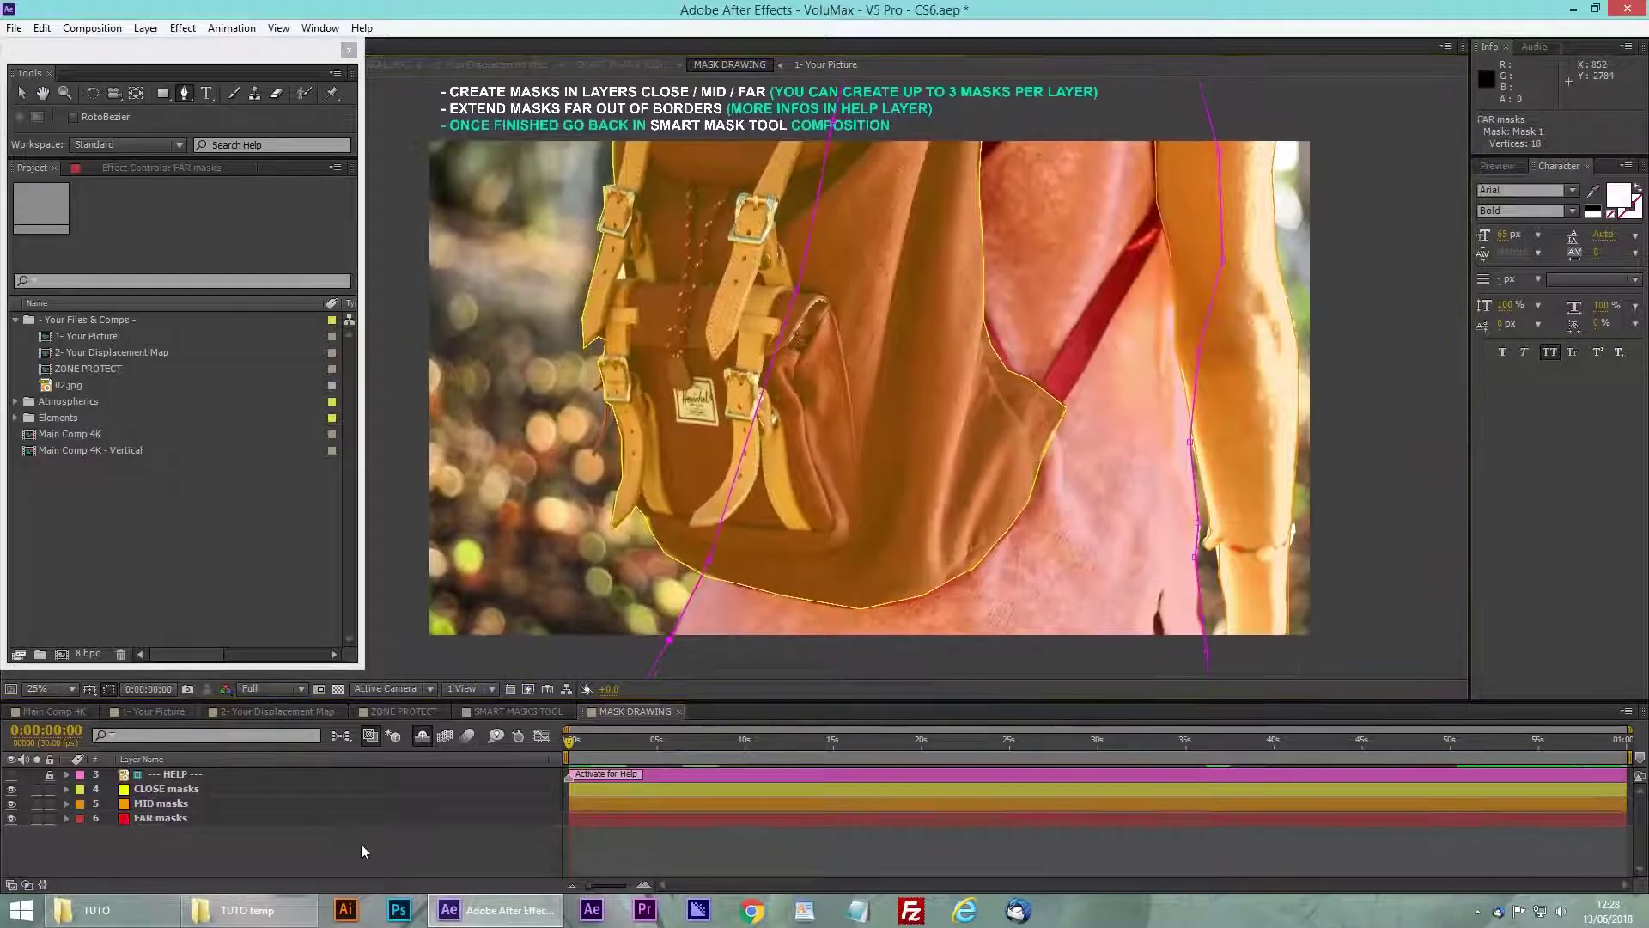
# Turn off SHOW MASKS in the SMART MASKS TOOL's CONTROLS layer and set DETAILER SHARPNESS to about 74 and DETAILER STRENGHT to 0
pyautogui.click(526, 710)
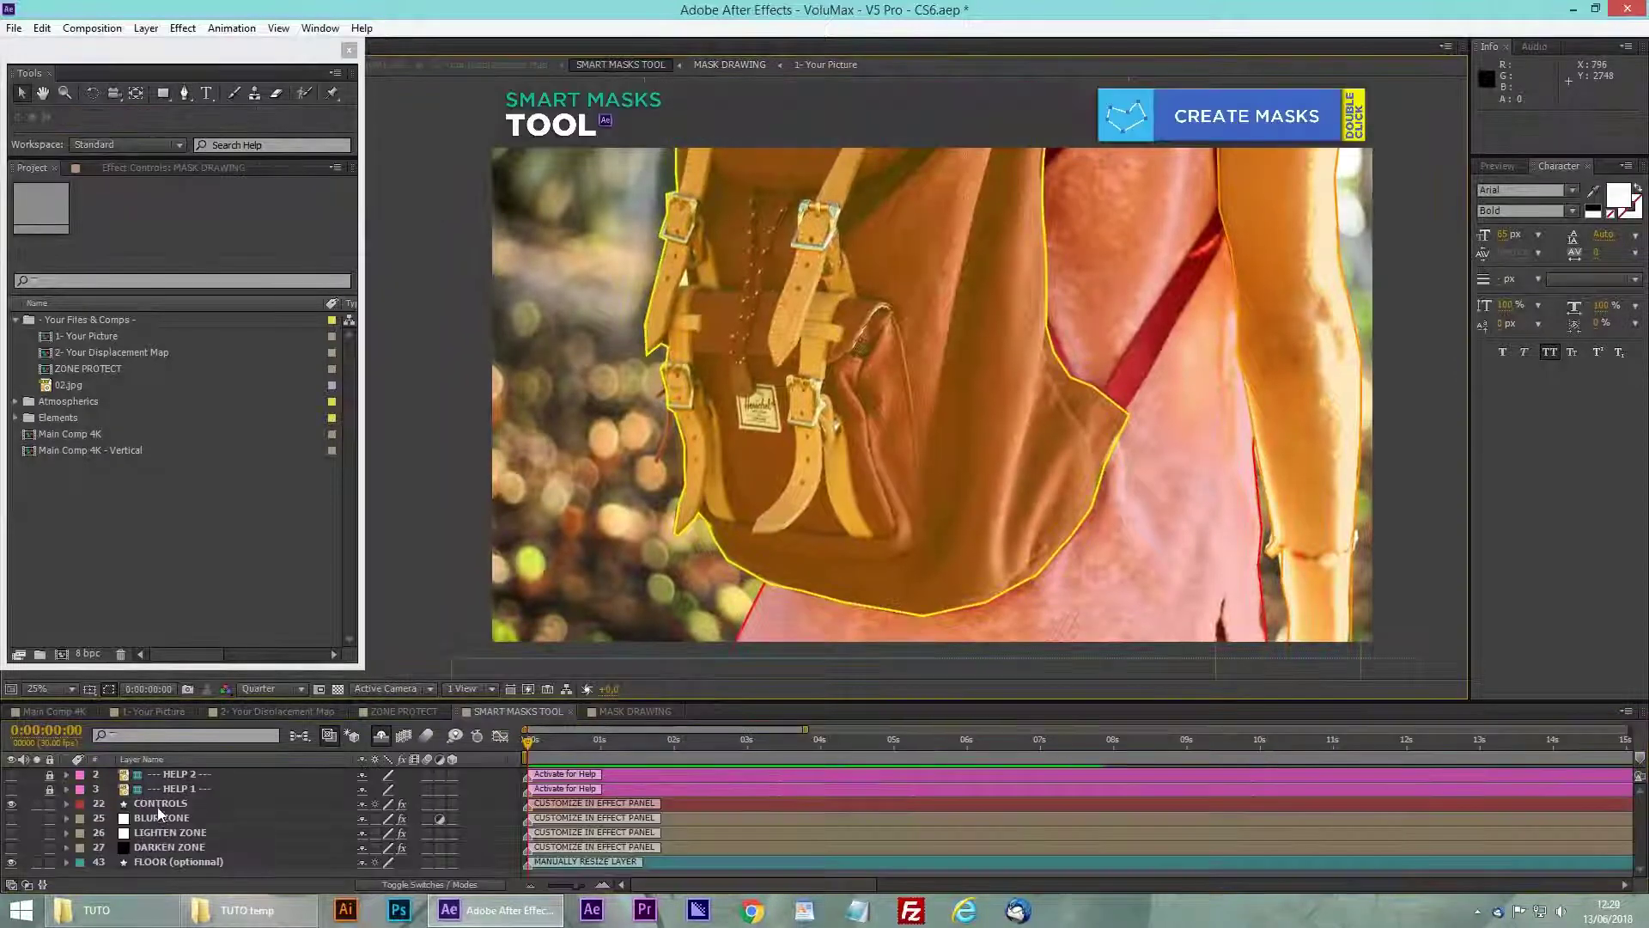
pyautogui.click(142, 803)
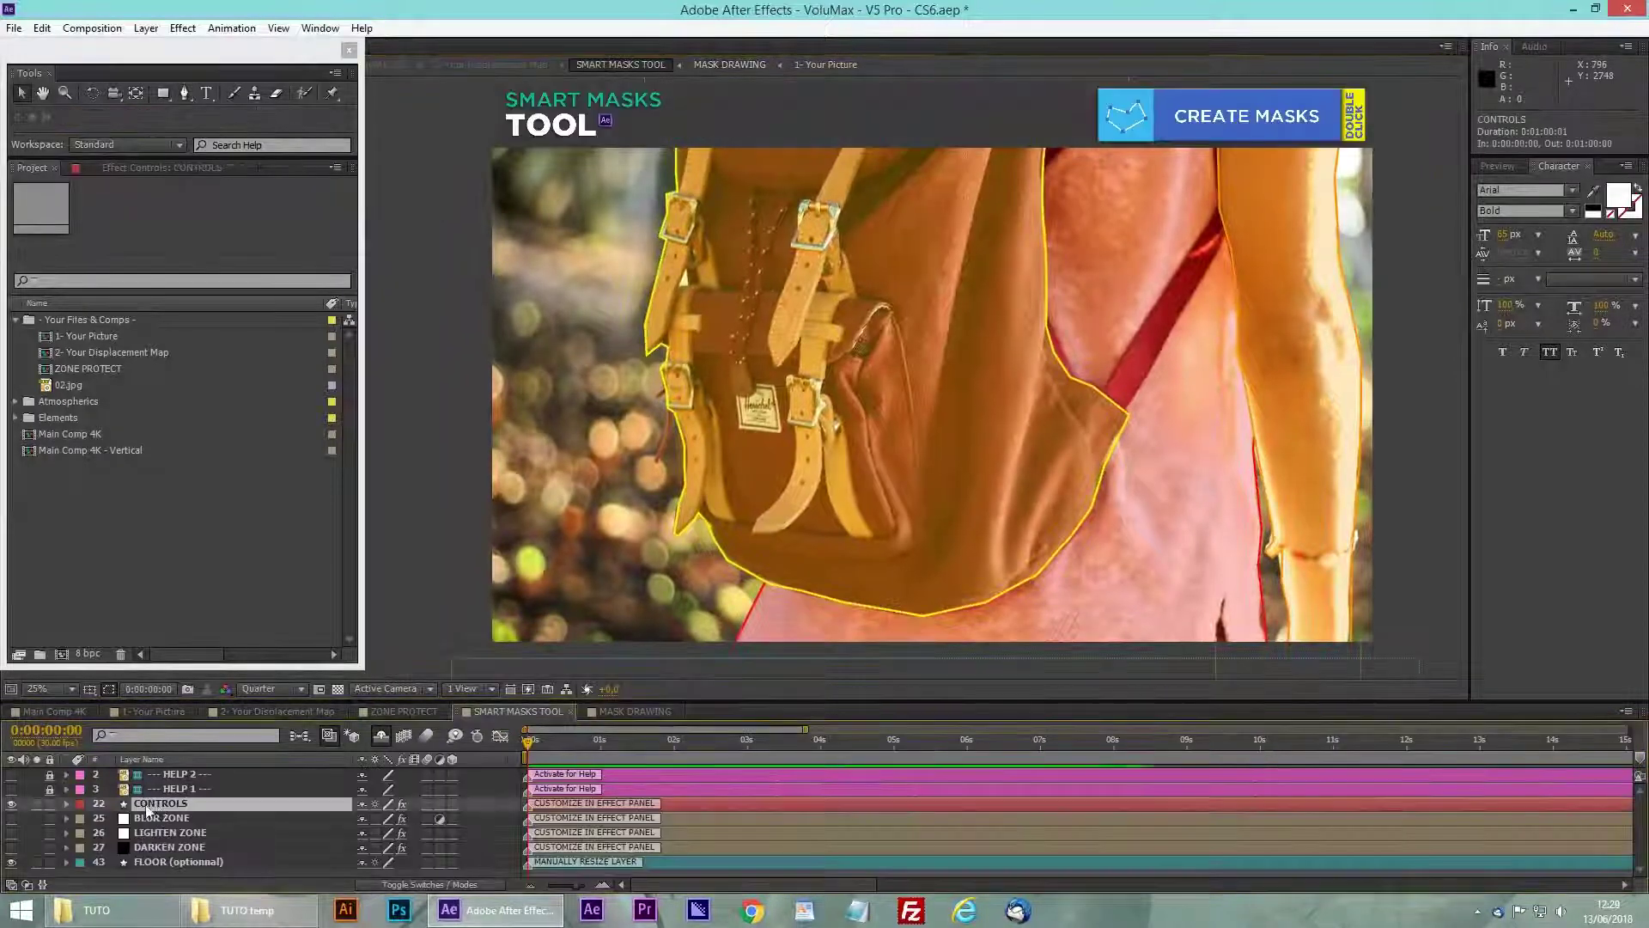
pyautogui.click(144, 170)
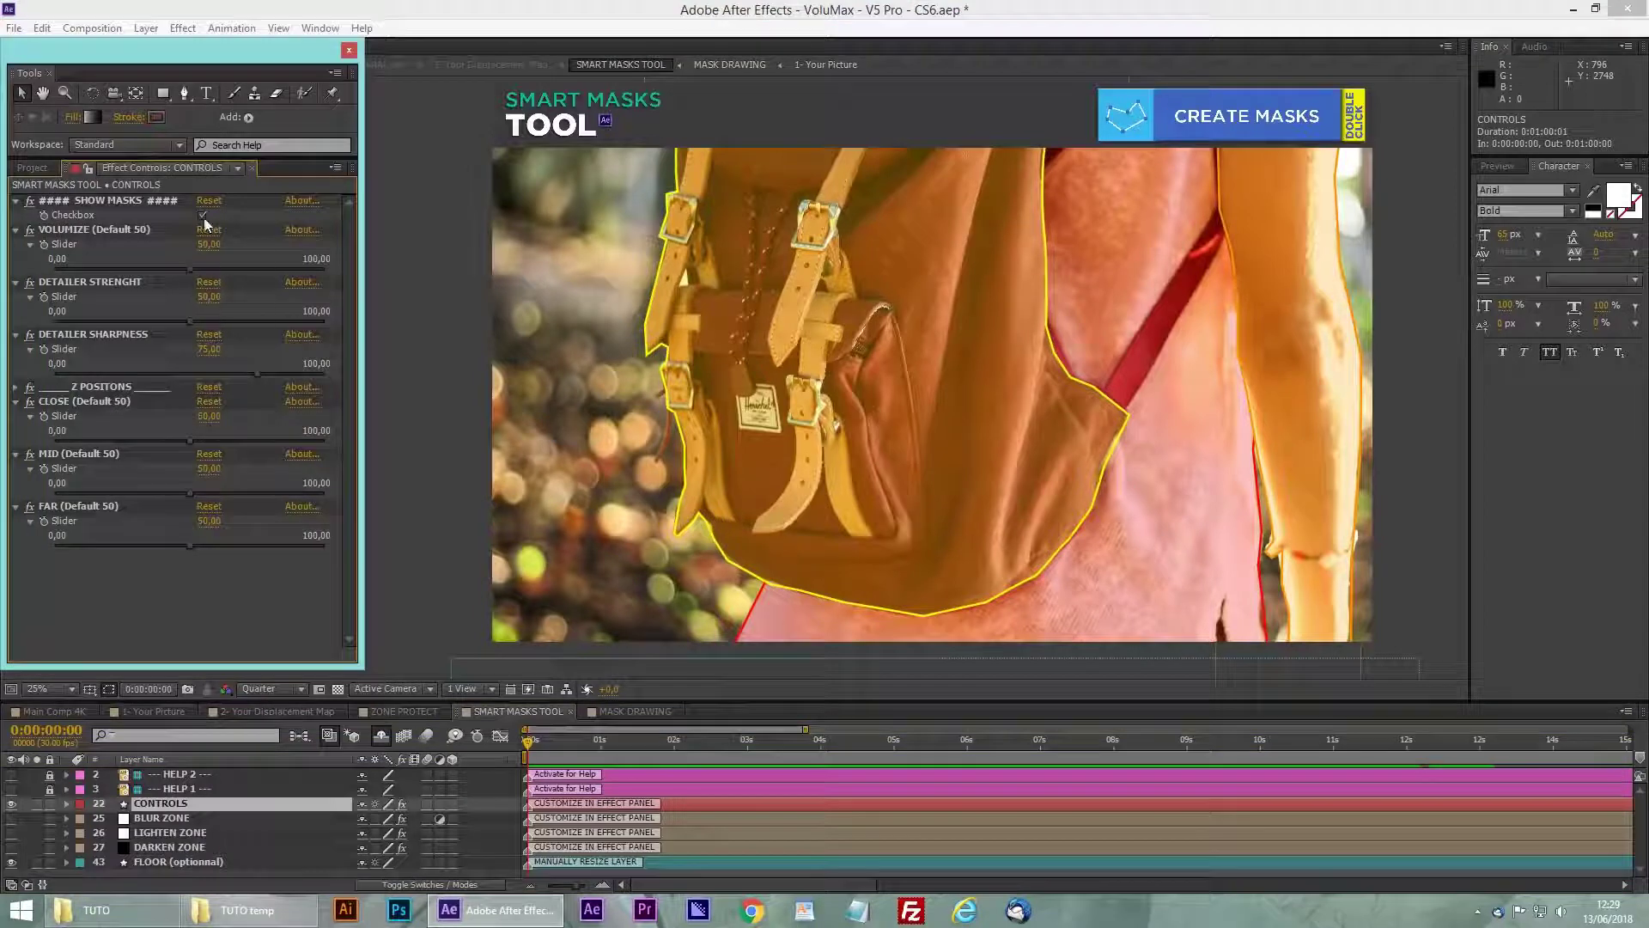
pyautogui.click(202, 215)
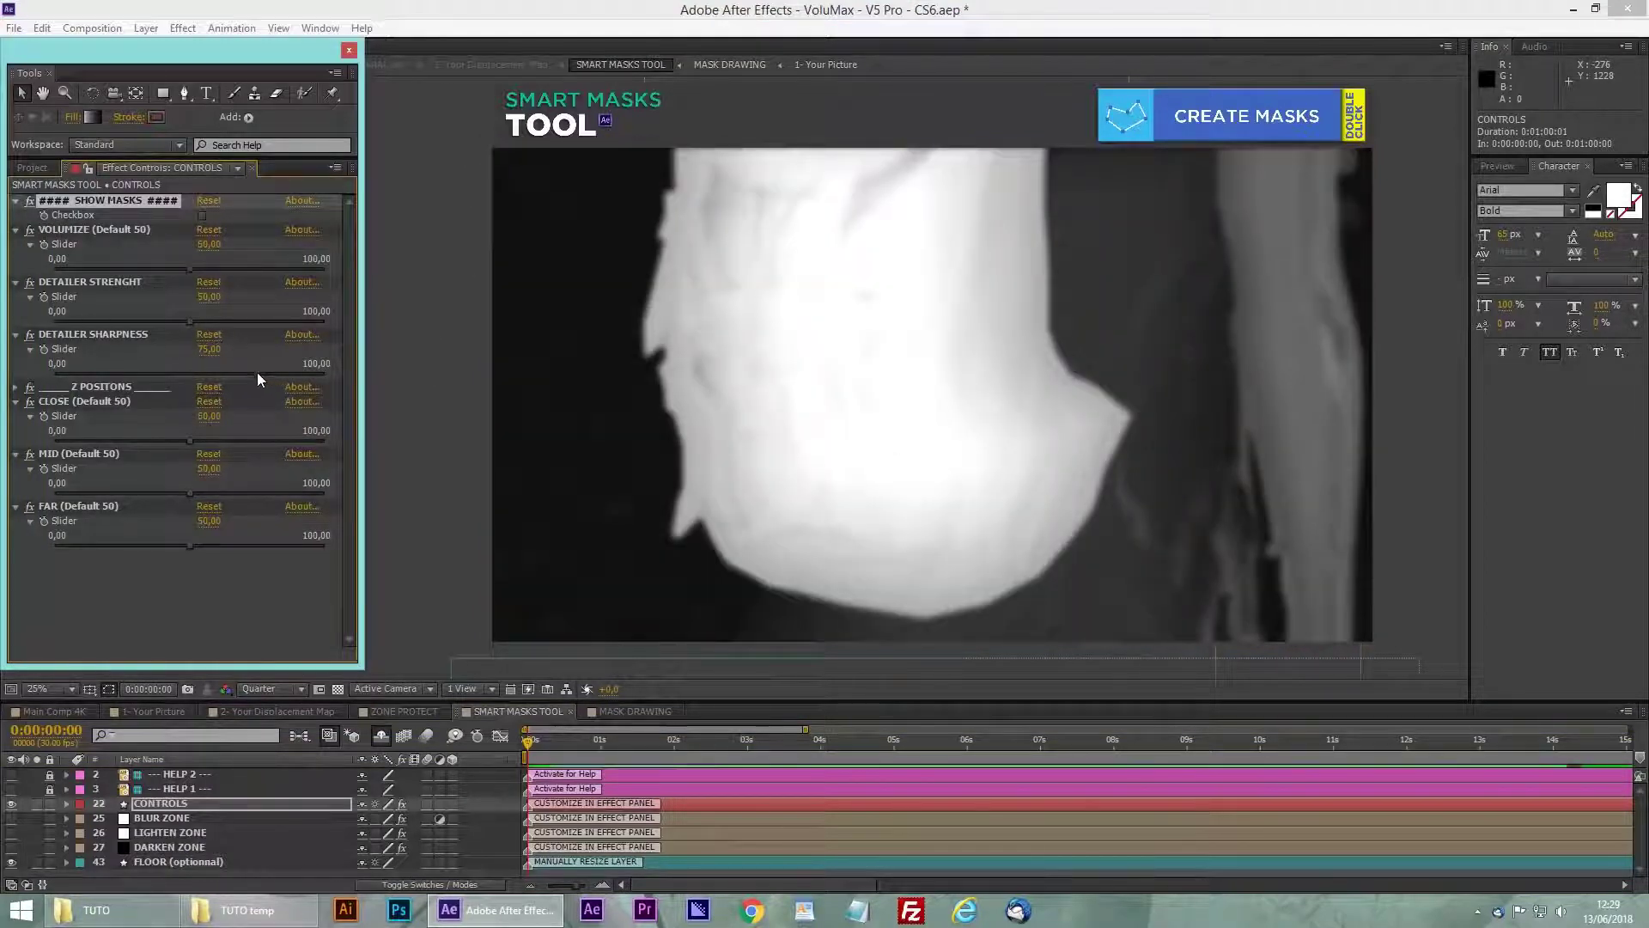
pyautogui.moveTo(256, 372); pyautogui.dragTo(248, 373)
pyautogui.moveTo(185, 320); pyautogui.dragTo(38, 317)
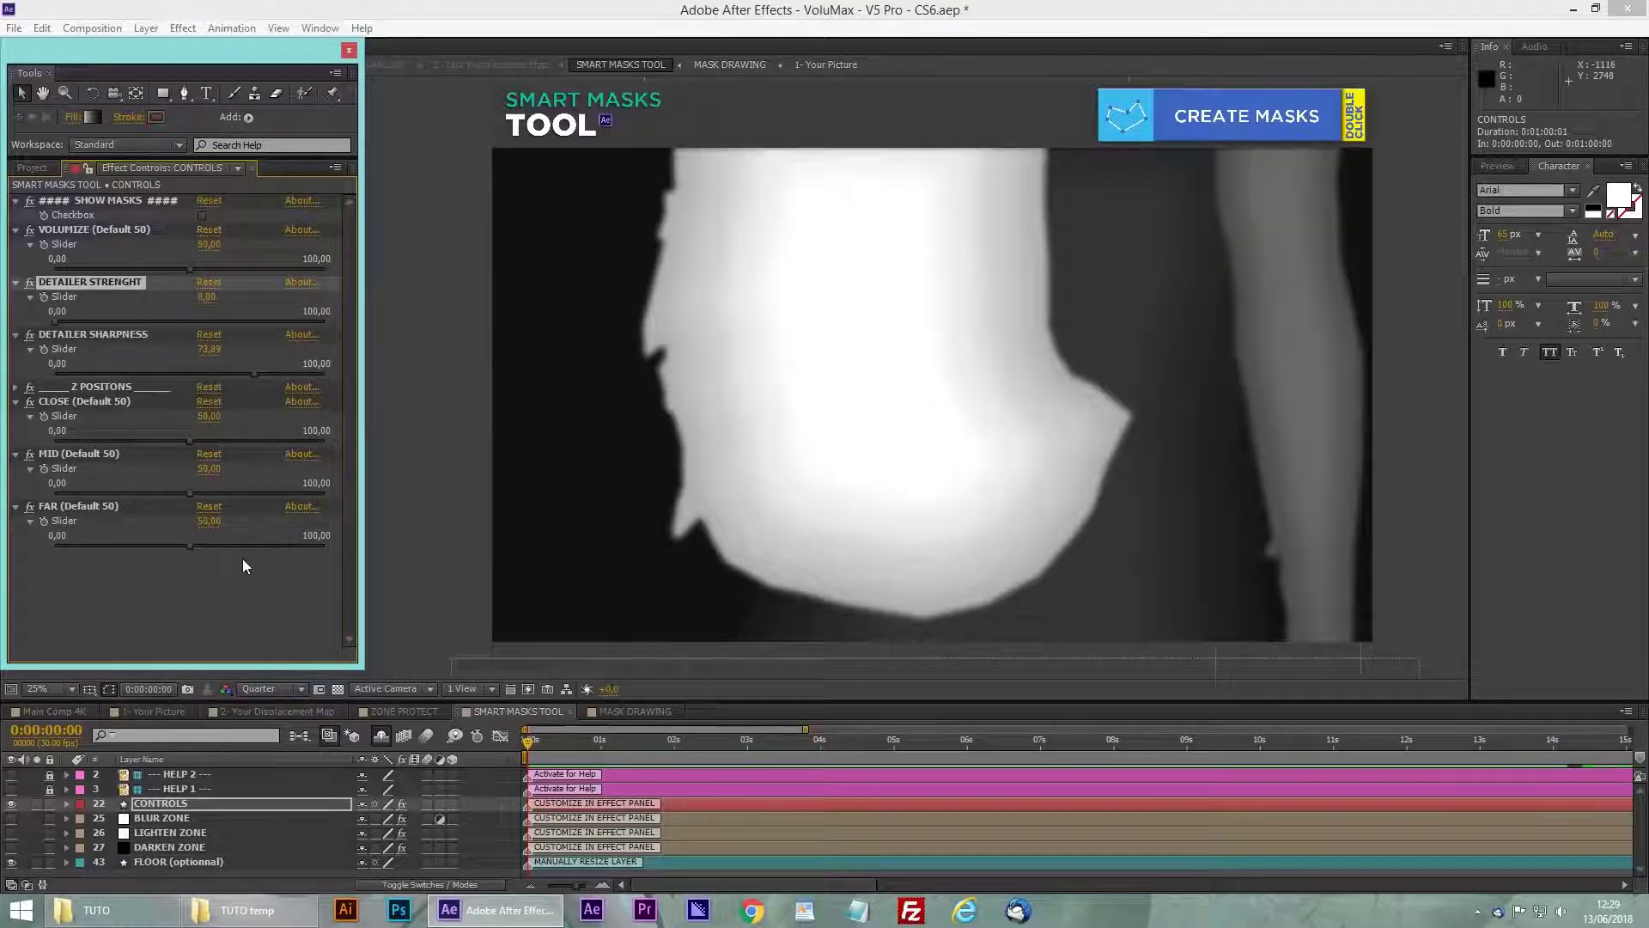
# Set the depth map's CLOSE position to about 56, MID to about 82, FAR to about 92, and VOLUMIZE to about 86
pyautogui.moveTo(189, 440); pyautogui.dragTo(289, 556)
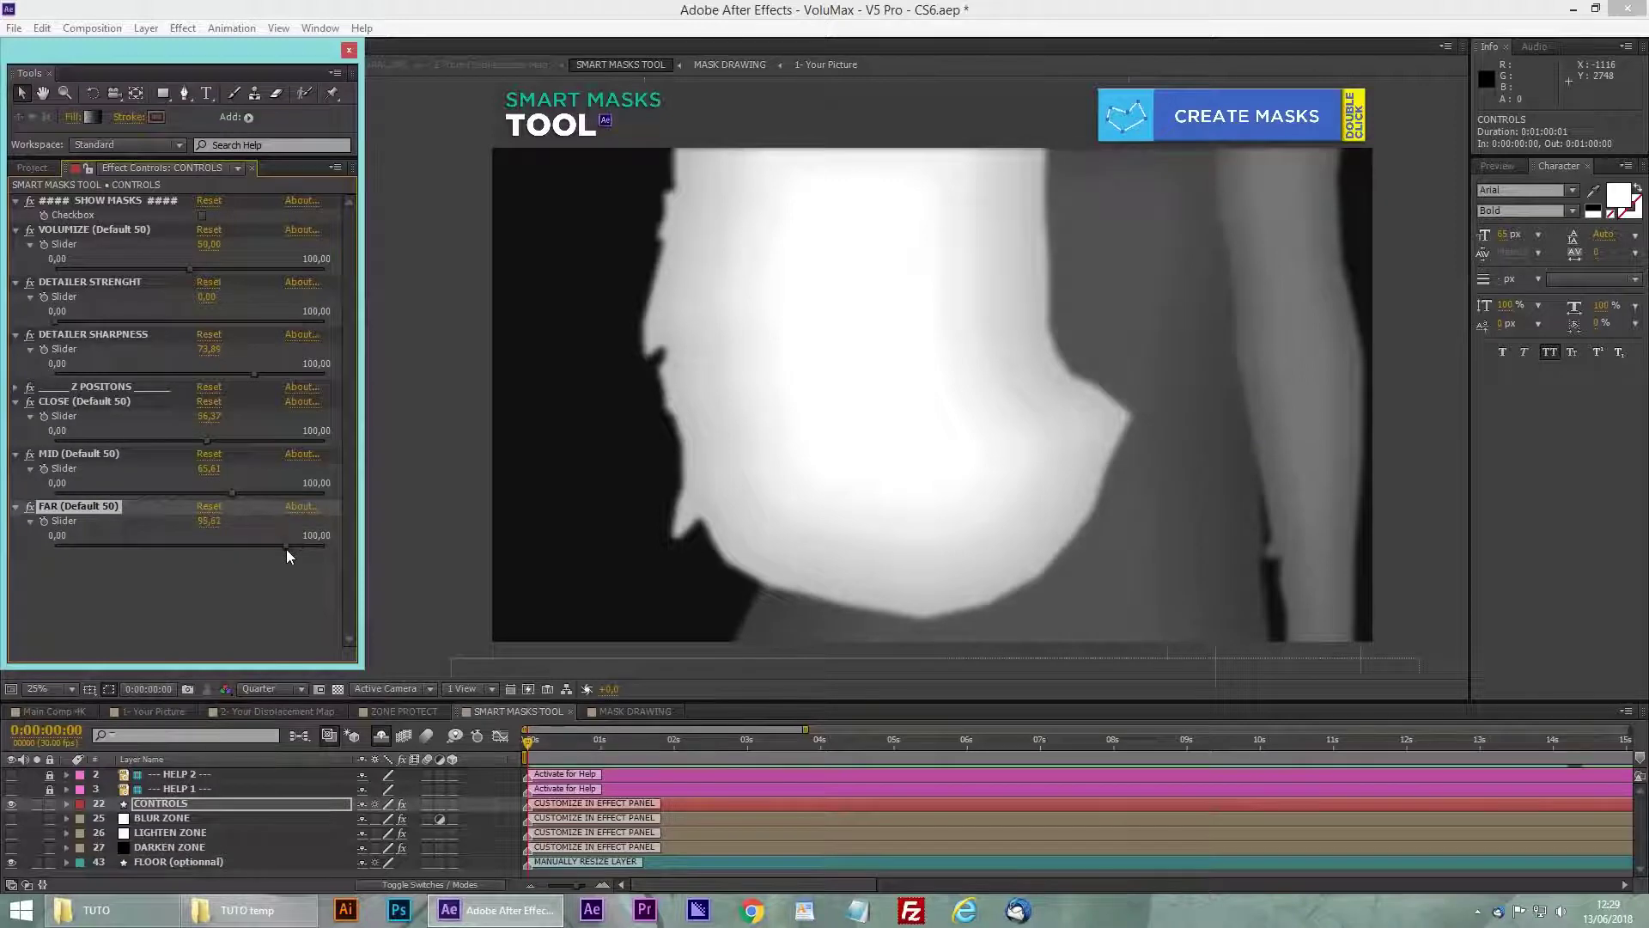
pyautogui.moveTo(231, 494); pyautogui.dragTo(237, 494)
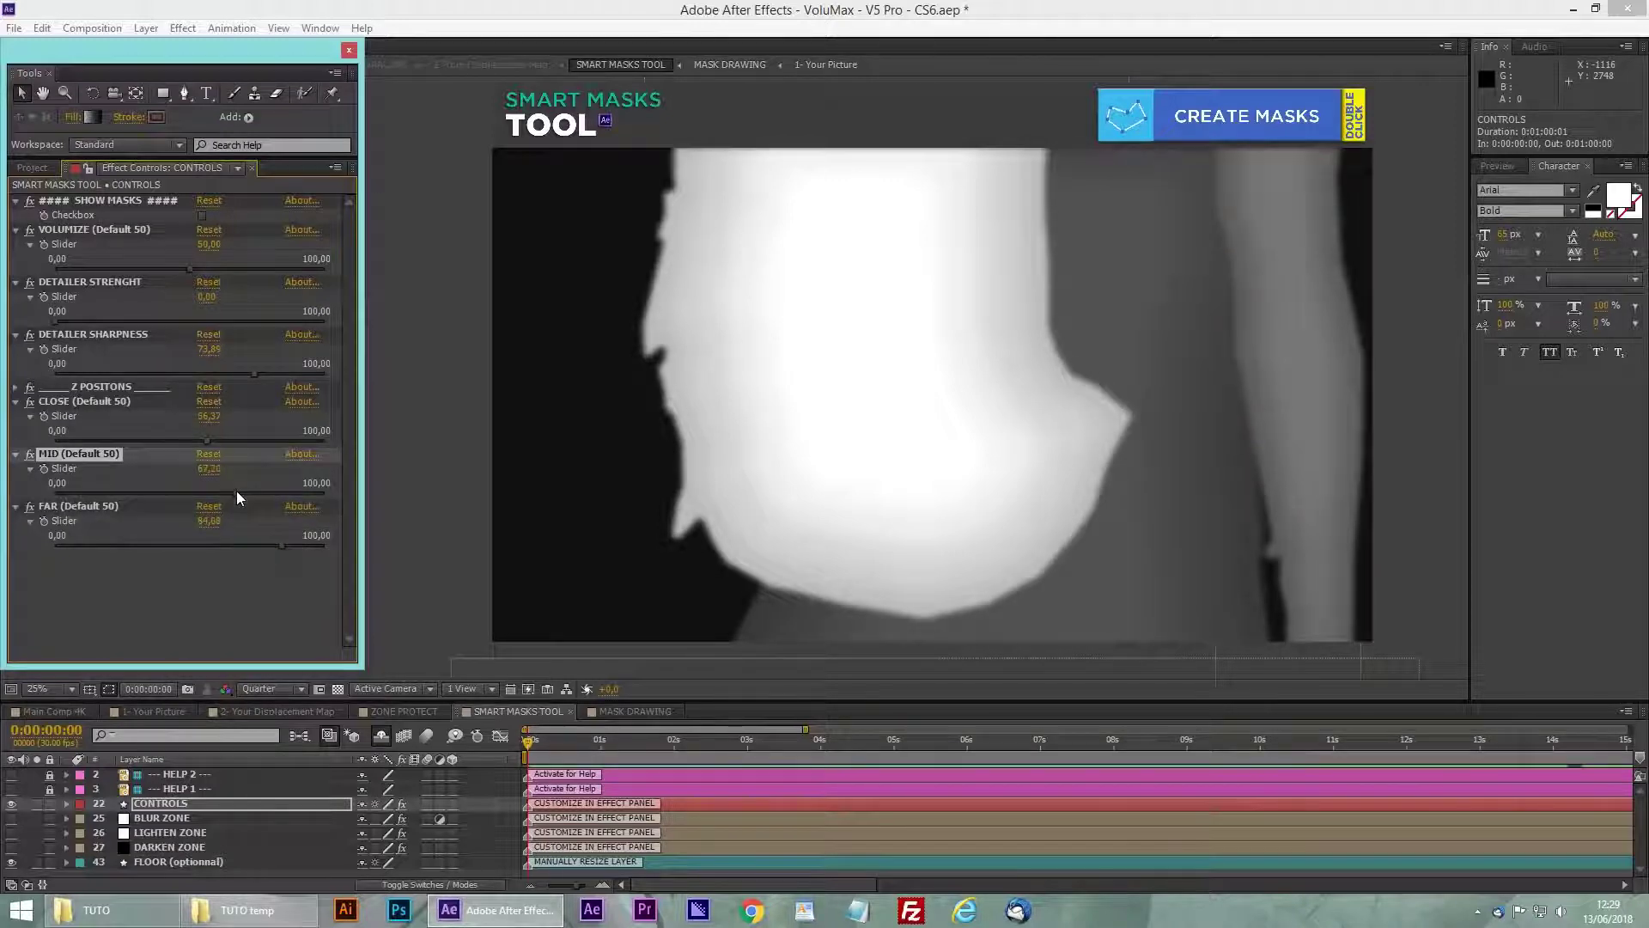
pyautogui.click(79, 230)
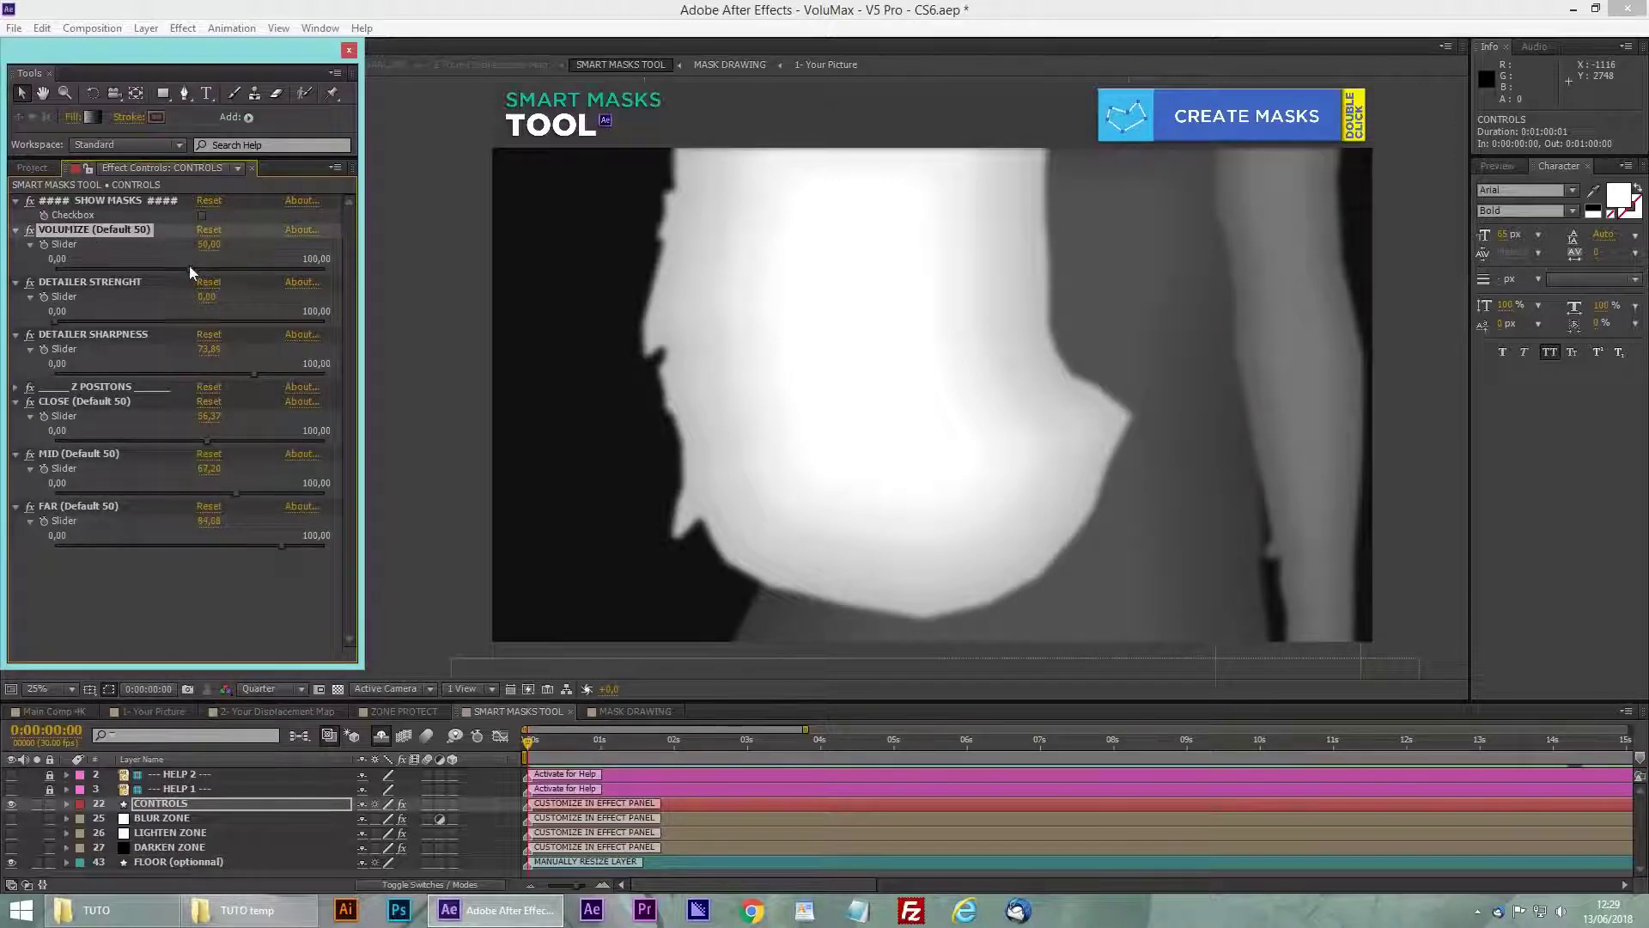
pyautogui.moveTo(233, 270); pyautogui.dragTo(287, 274)
pyautogui.moveTo(281, 545); pyautogui.dragTo(304, 543)
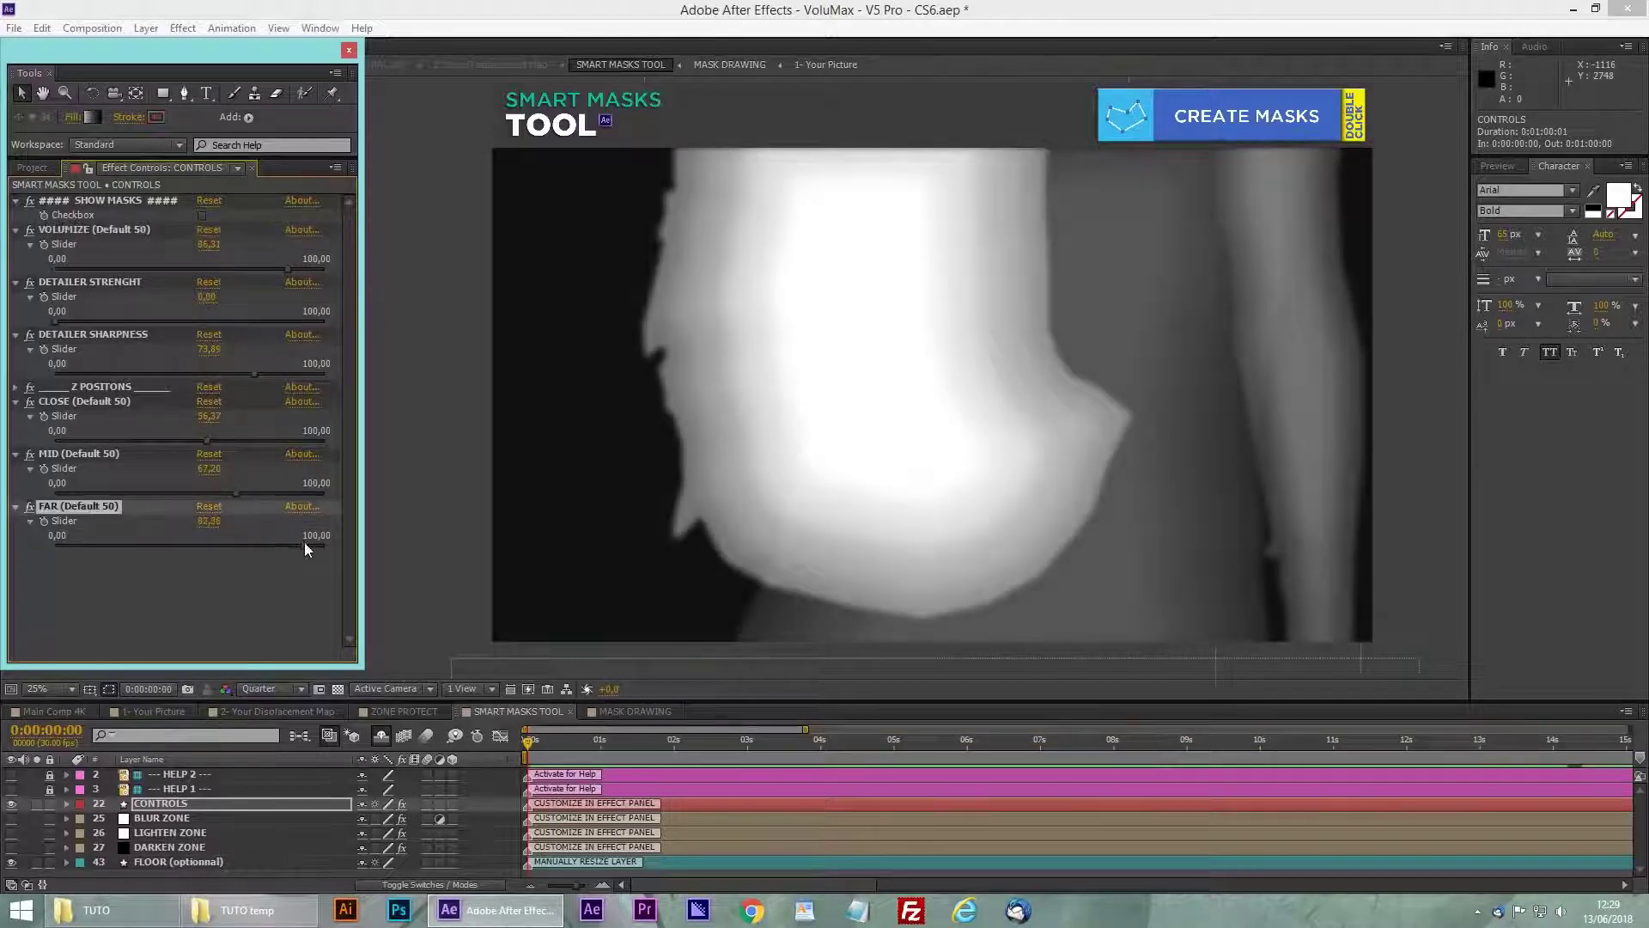
pyautogui.moveTo(235, 493); pyautogui.dragTo(276, 490)
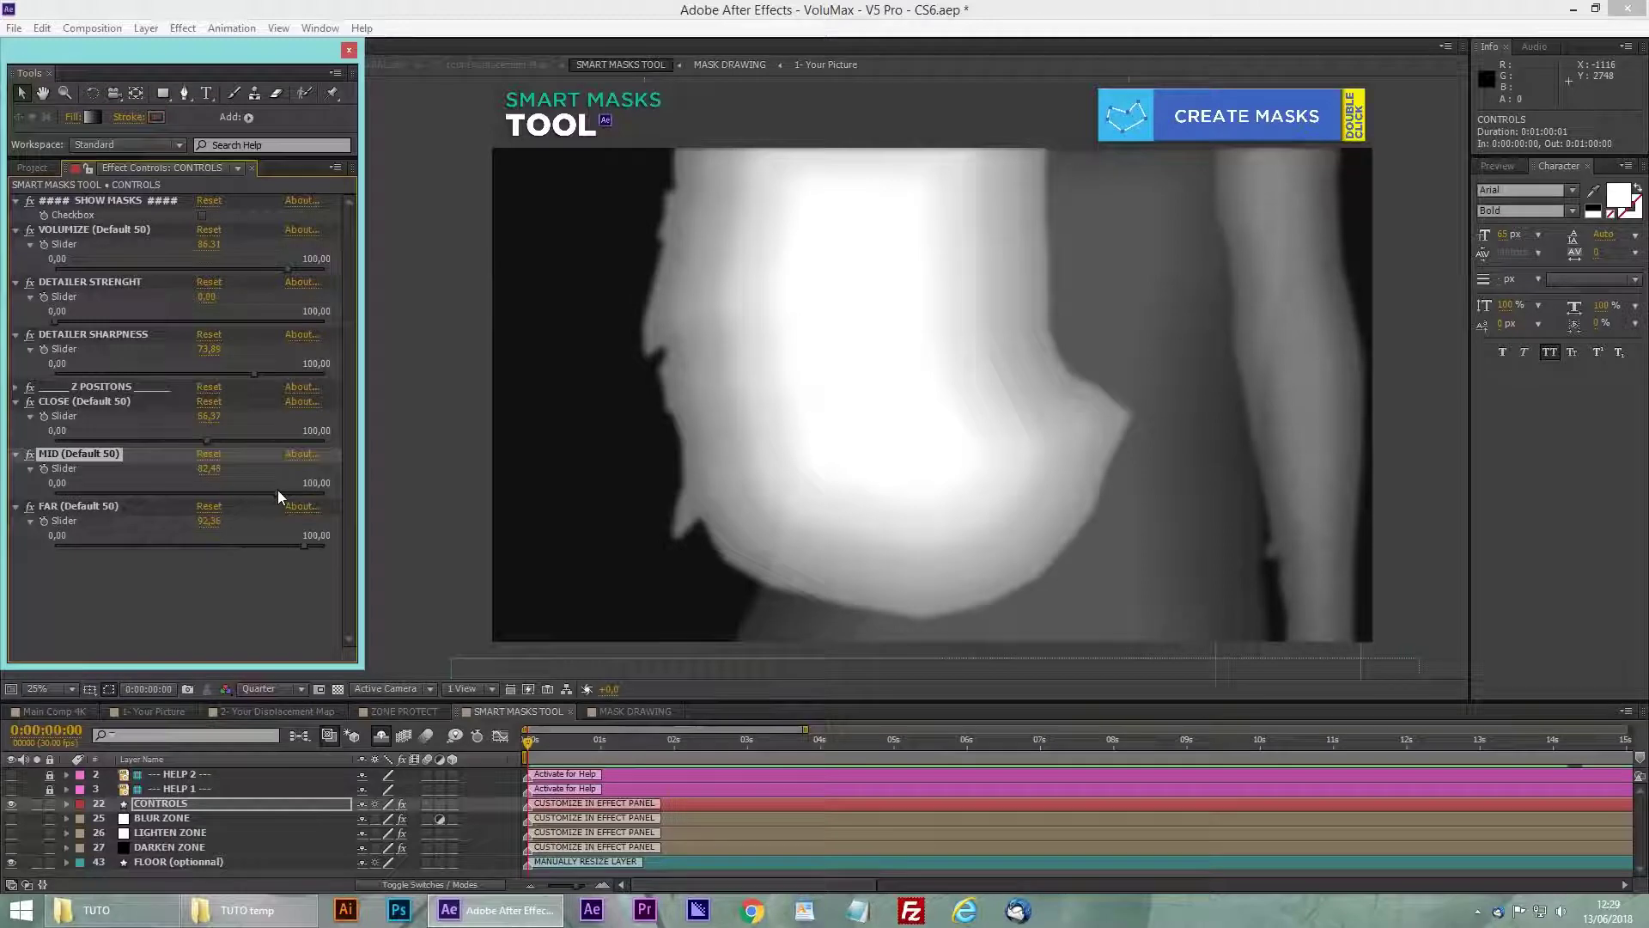
# Return to Main Comp 4K and move the VOLUMAX CONTROLLER around the frame to test the backpack photo's 3D parallax
pyautogui.click(57, 711)
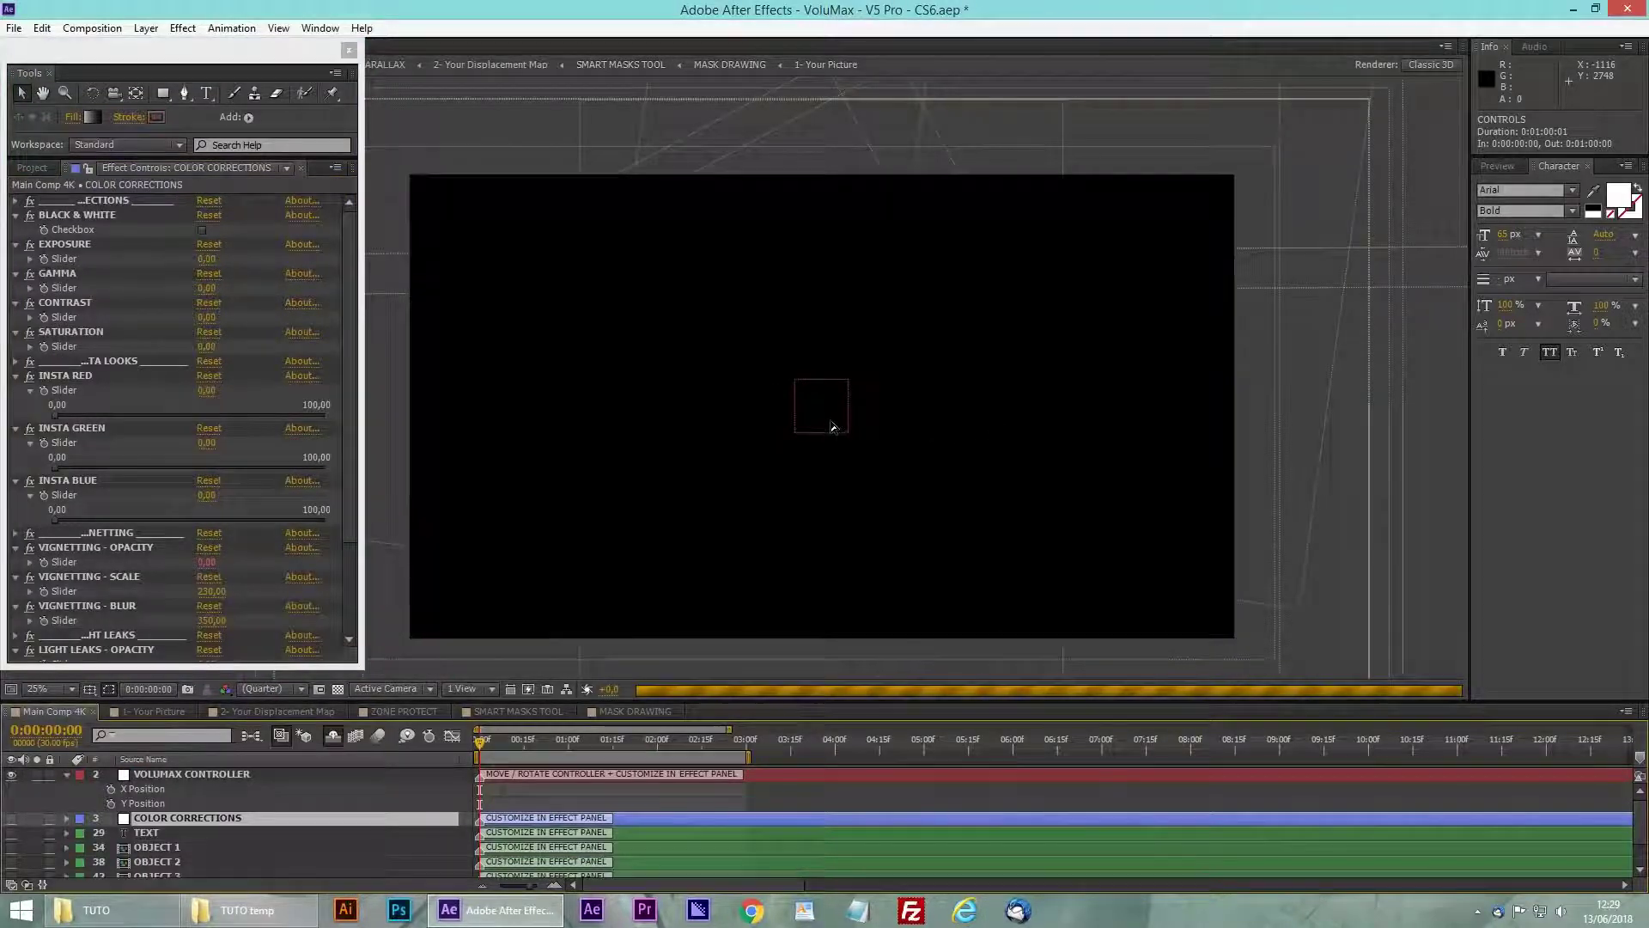
pyautogui.click(831, 428)
pyautogui.moveTo(797, 395); pyautogui.dragTo(1009, 215)
pyautogui.moveTo(994, 320); pyautogui.dragTo(373, 414)
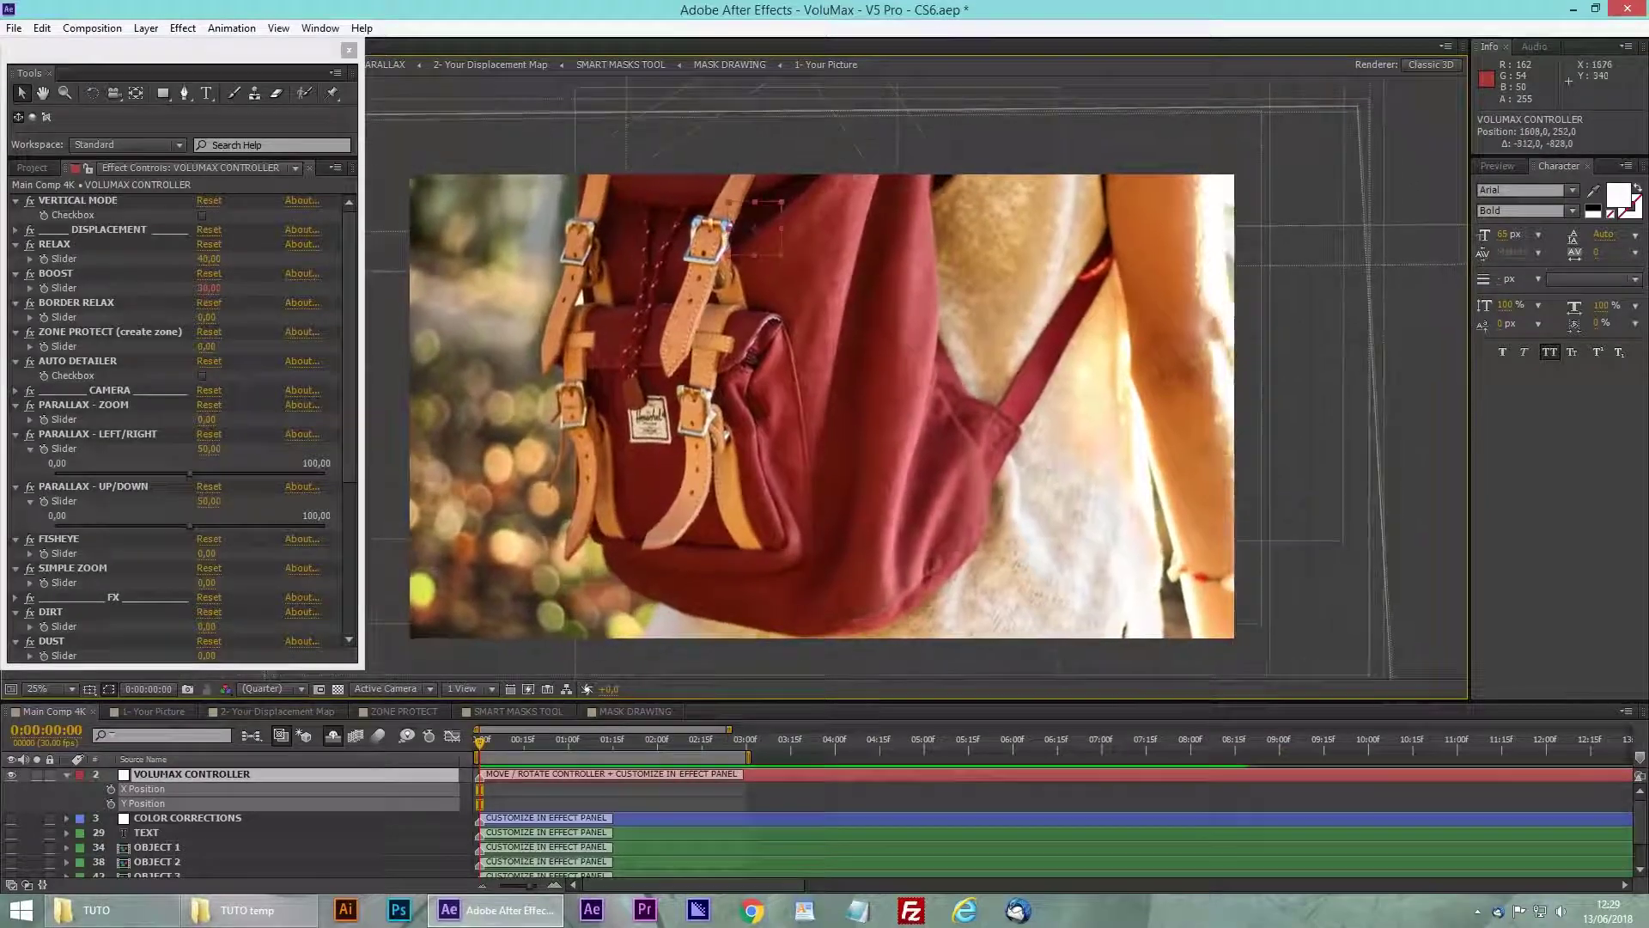